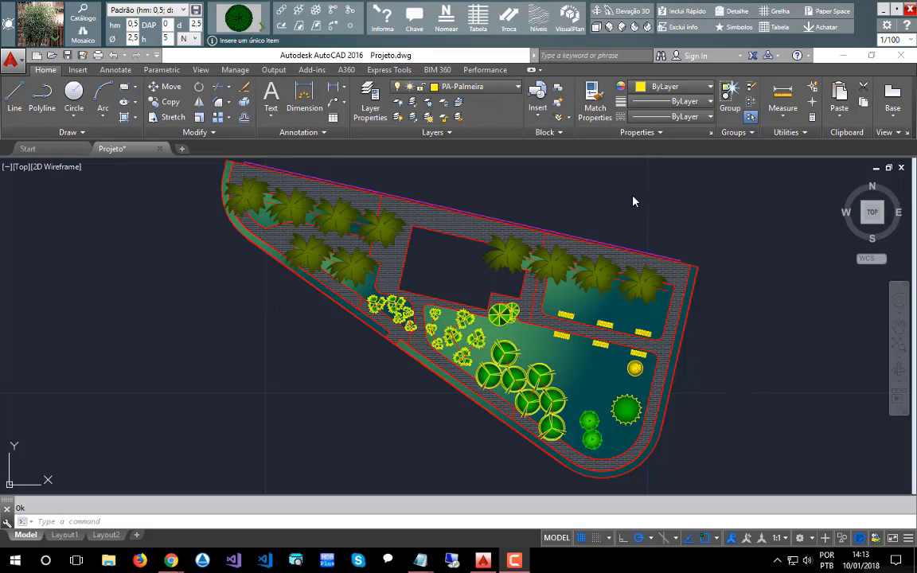
Send the landscape project to AuE VisualPLAN as a rendered plan with a 3D view
click(569, 20)
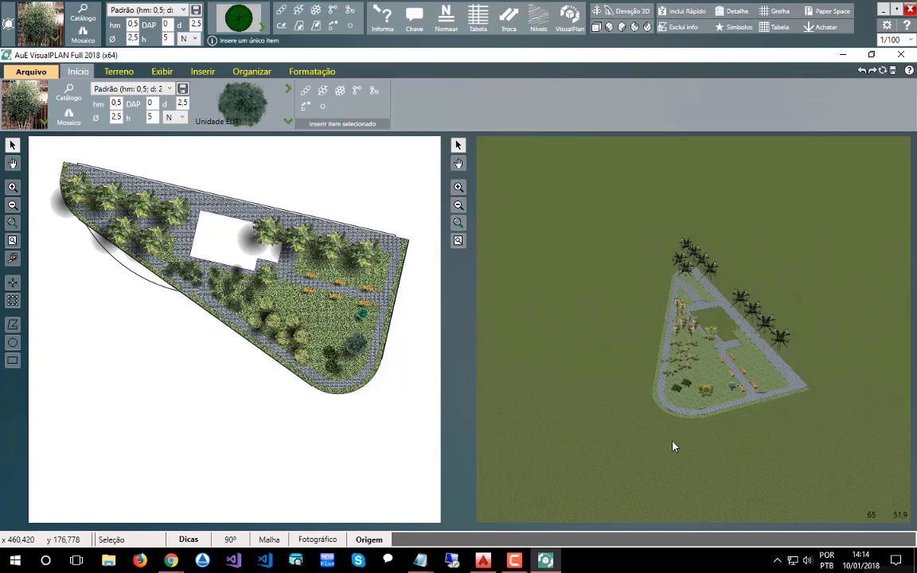
Examine the garden in the 3D view, and the palms, paving, grass and empty building area in the plan
drag(638, 472, 798, 370)
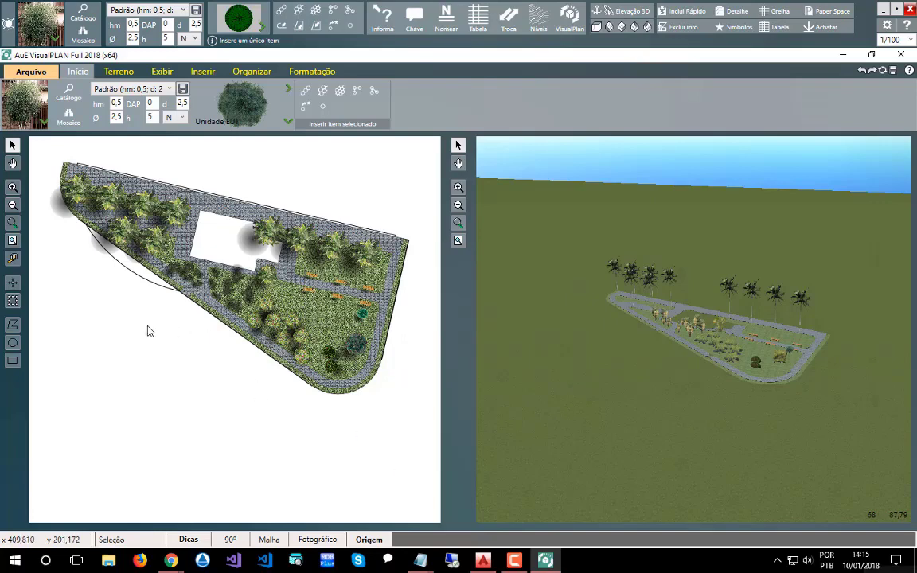
scroll(144, 306, up, 2)
middle_drag(272, 395, 268, 455)
scroll(190, 252, up, 5)
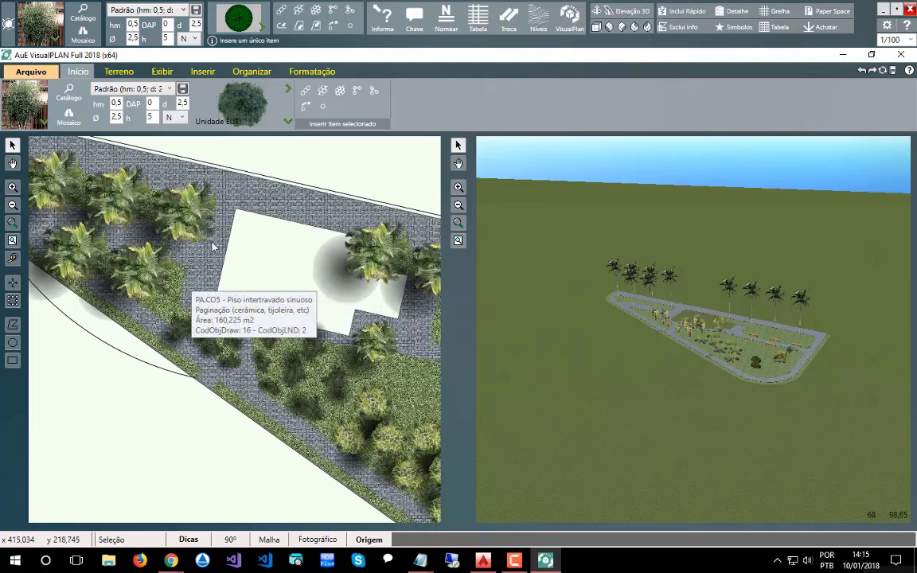
scroll(262, 436, down, 3)
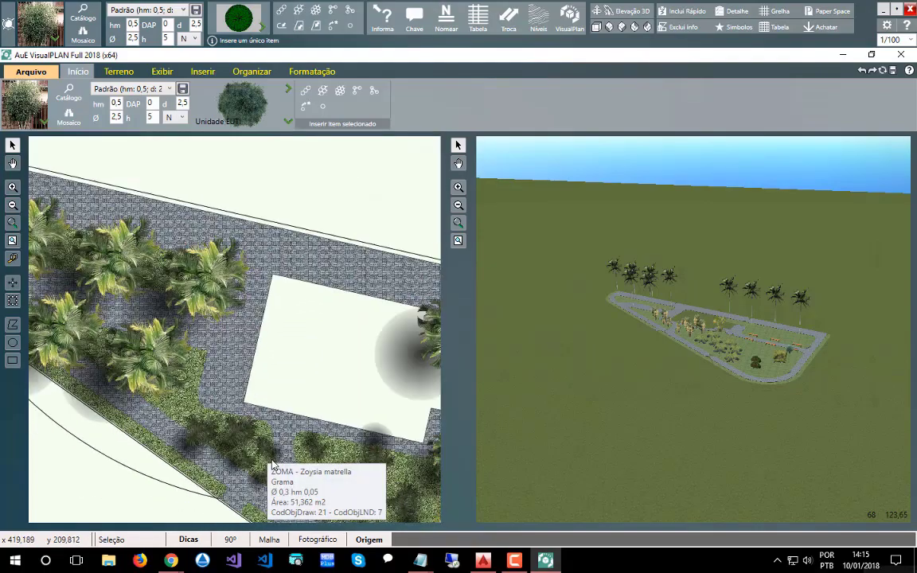
middle_drag(79, 338, 162, 354)
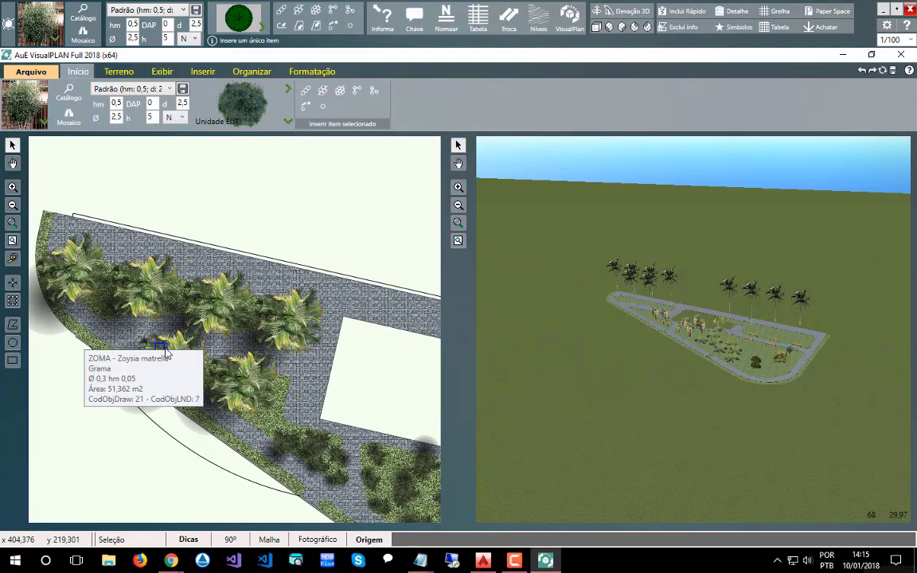
scroll(308, 283, up, 3)
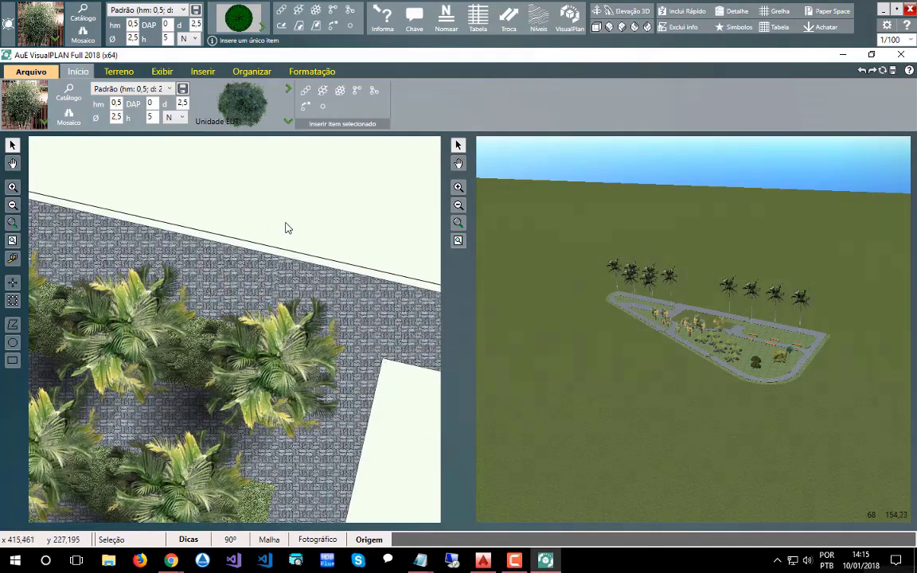
scroll(284, 227, down, 3)
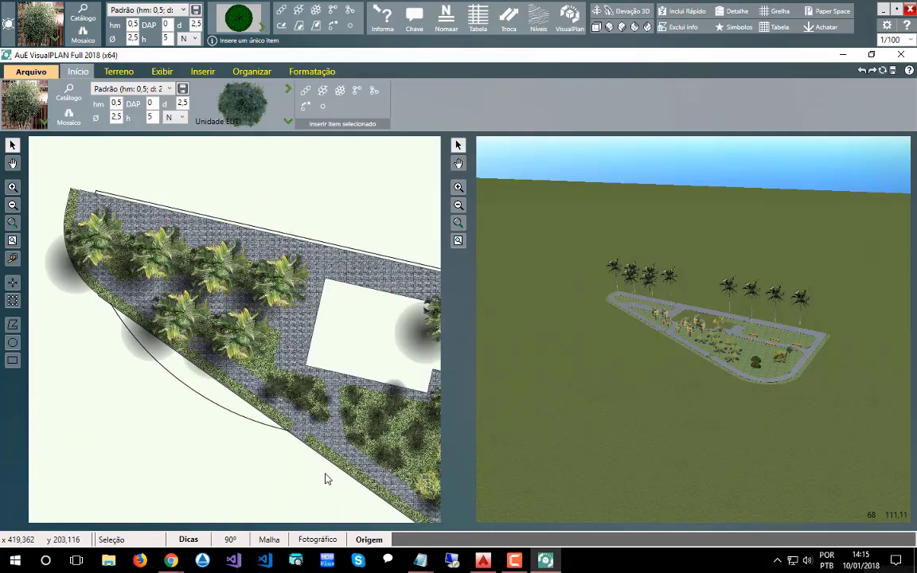
scroll(323, 477, up, 3)
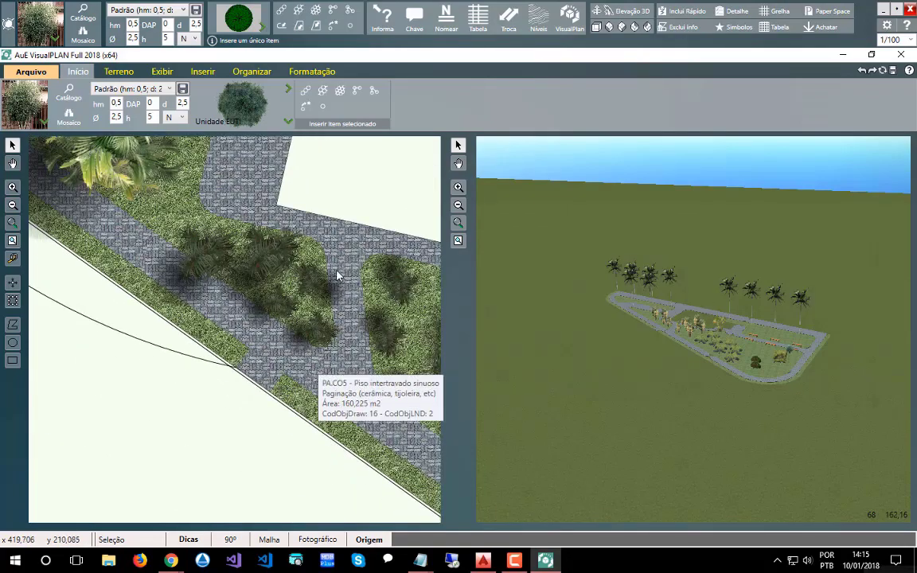
scroll(220, 405, down, 1)
scroll(220, 405, down, 4)
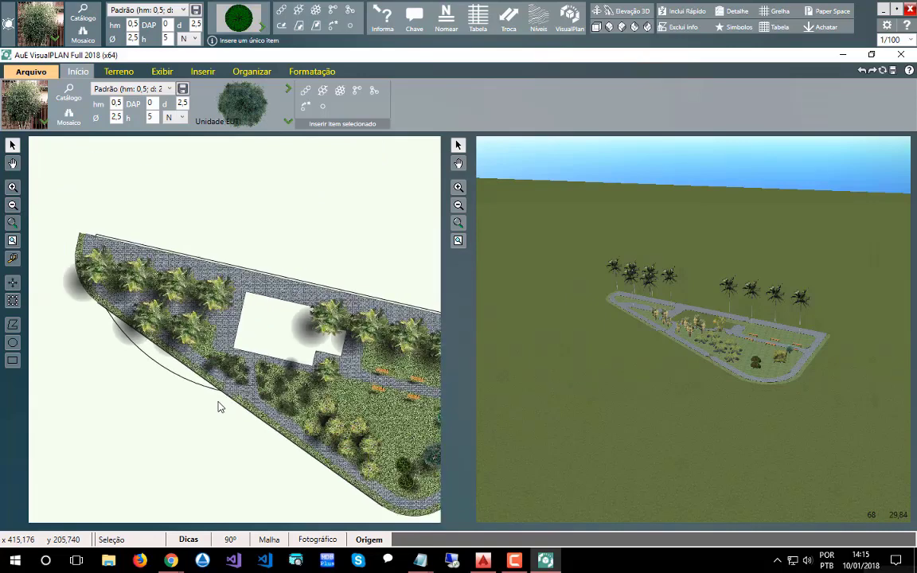
scroll(201, 397, down, 1)
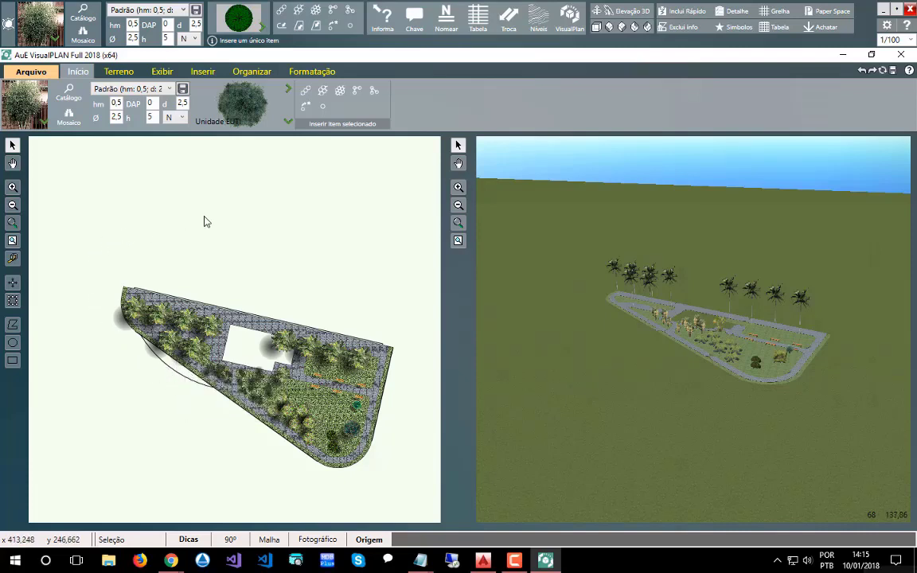
Hide the Plantas and Mobiliários groups in the project's group list
click(252, 73)
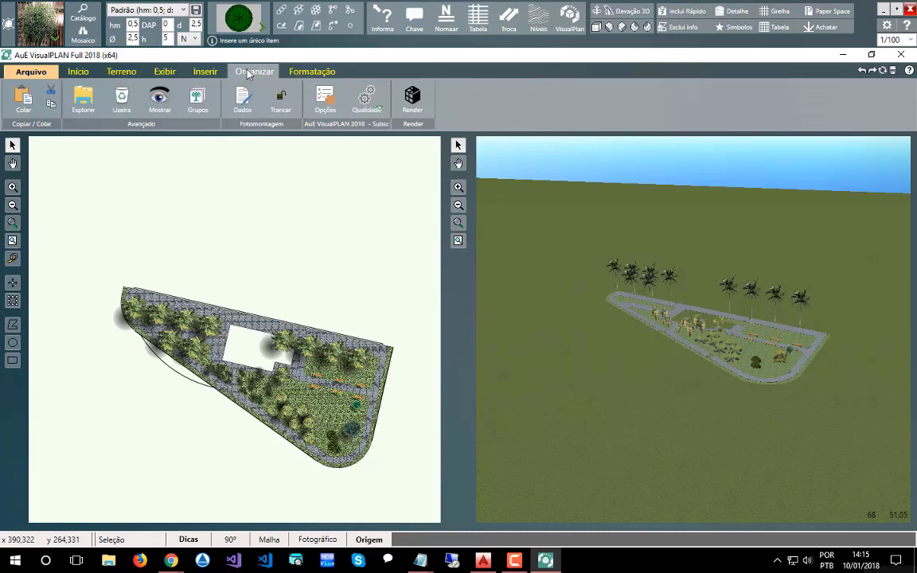
click(198, 107)
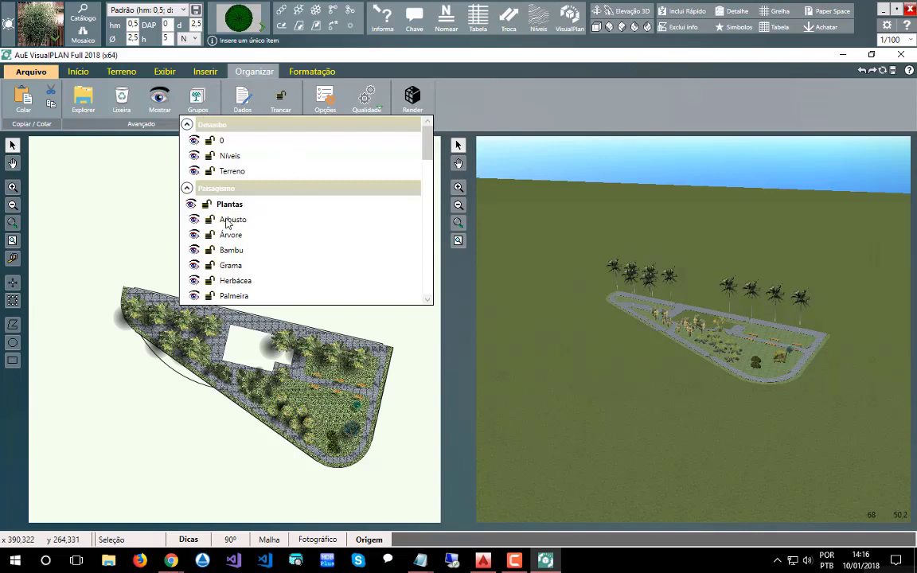
click(191, 203)
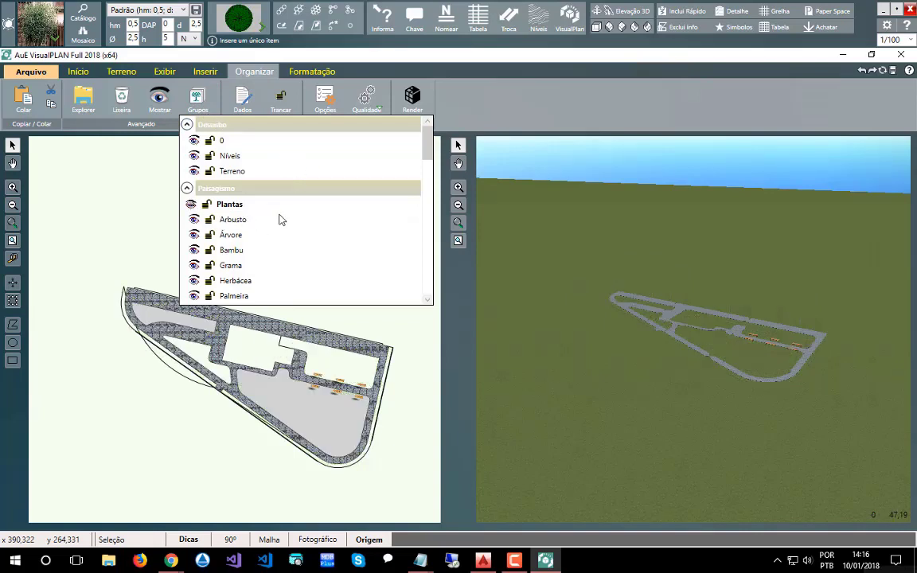
scroll(279, 220, down, 1)
scroll(279, 219, down, 3)
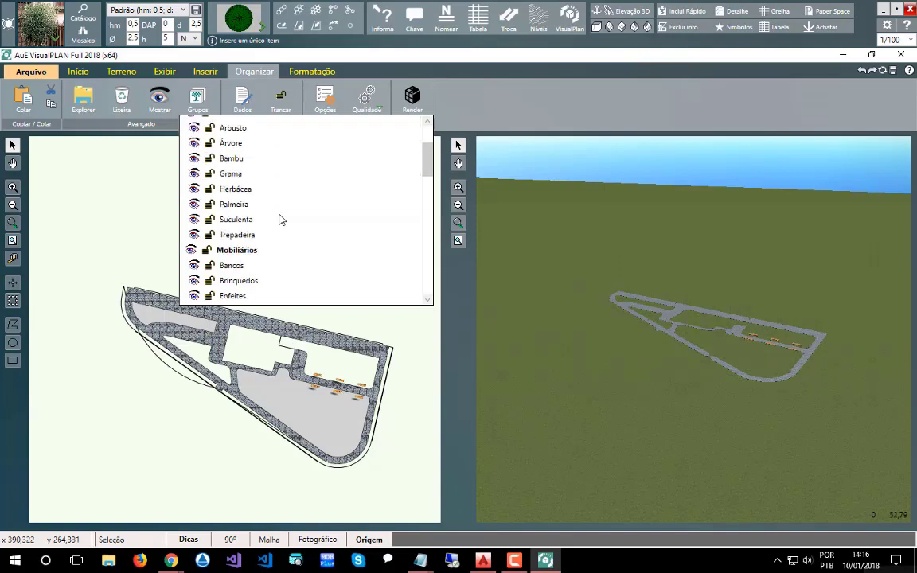
click(193, 218)
scroll(288, 243, down, 5)
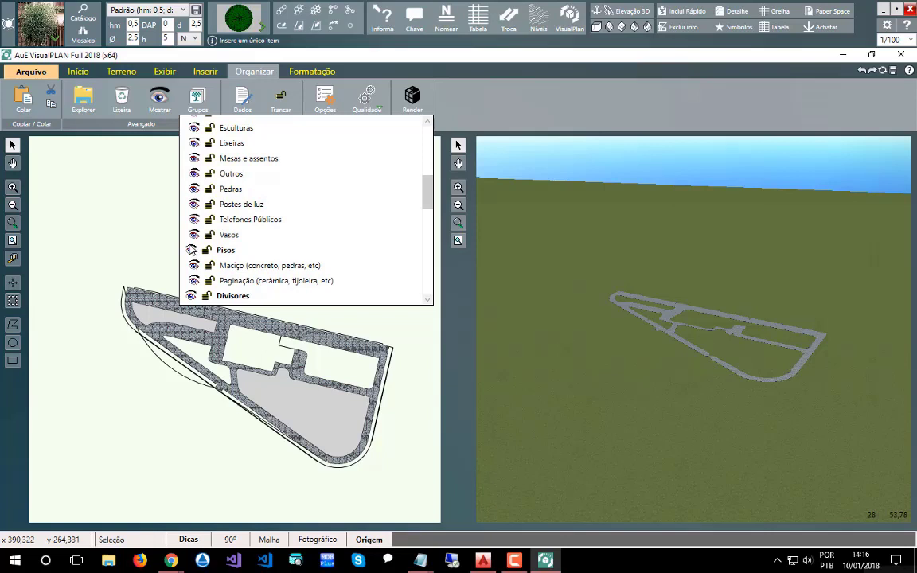
Hide the Pisos and Divisores groups too, review the remaining groups and close the list
click(192, 250)
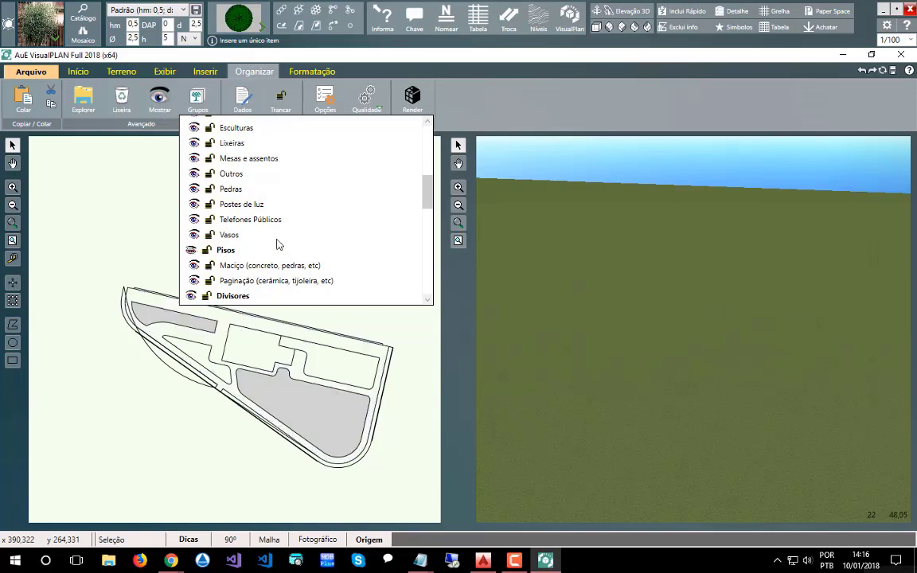
scroll(279, 243, down, 2)
click(190, 235)
scroll(269, 254, down, 5)
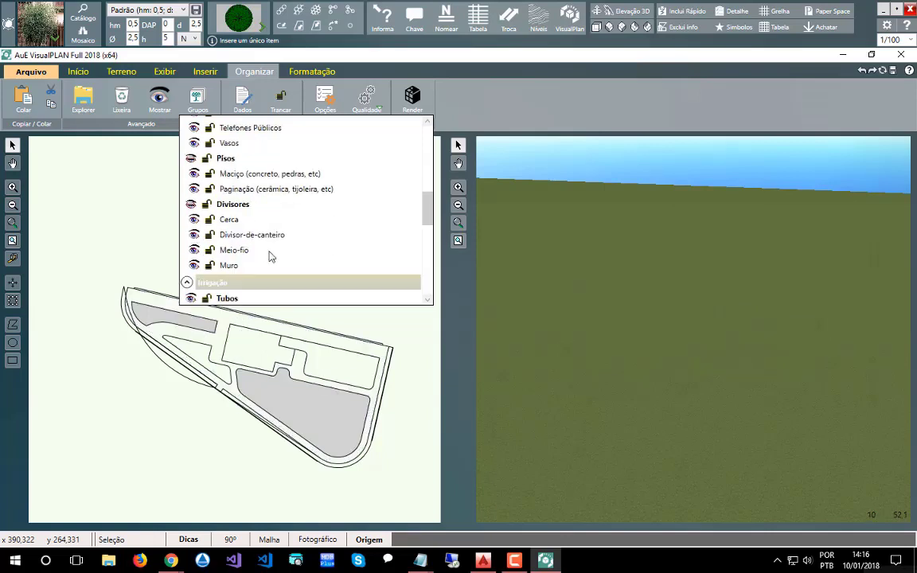
scroll(269, 254, down, 4)
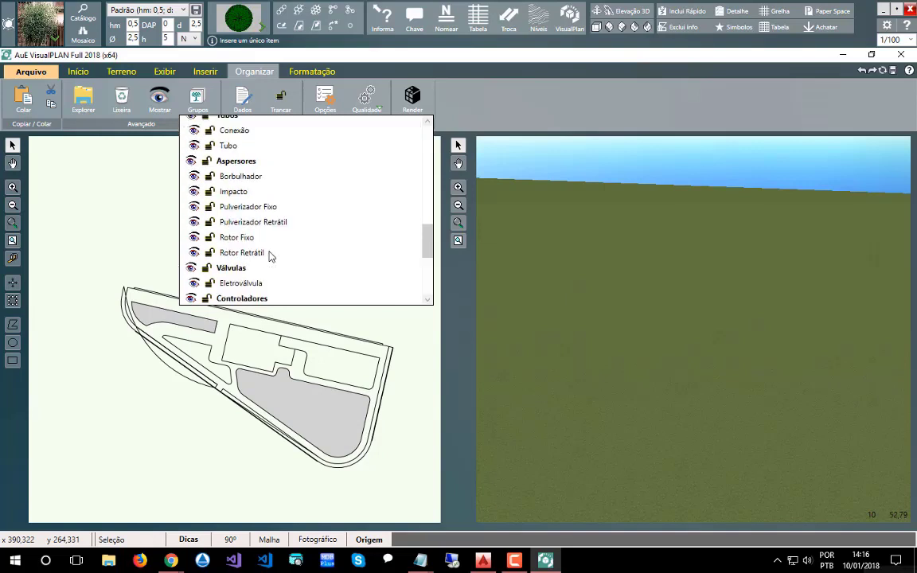
scroll(270, 256, down, 3)
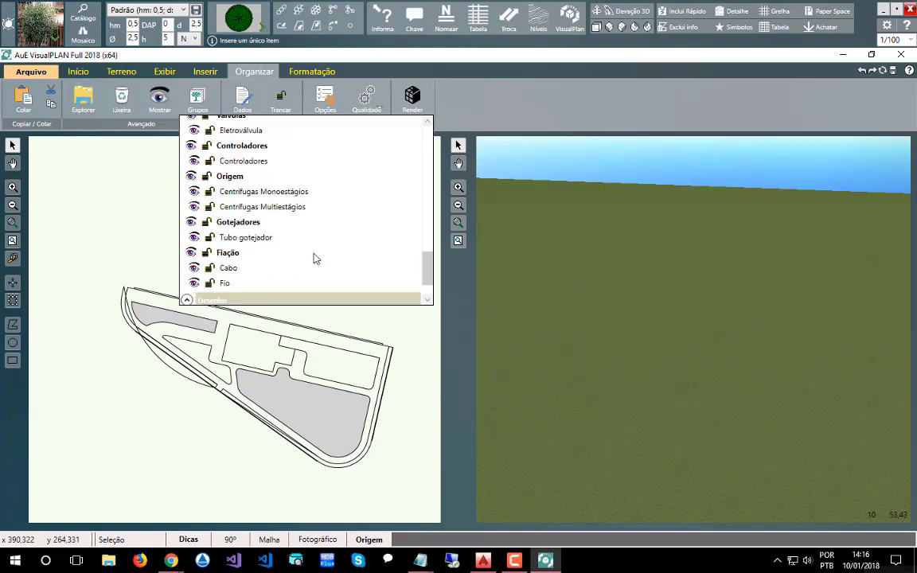
scroll(313, 257, down, 3)
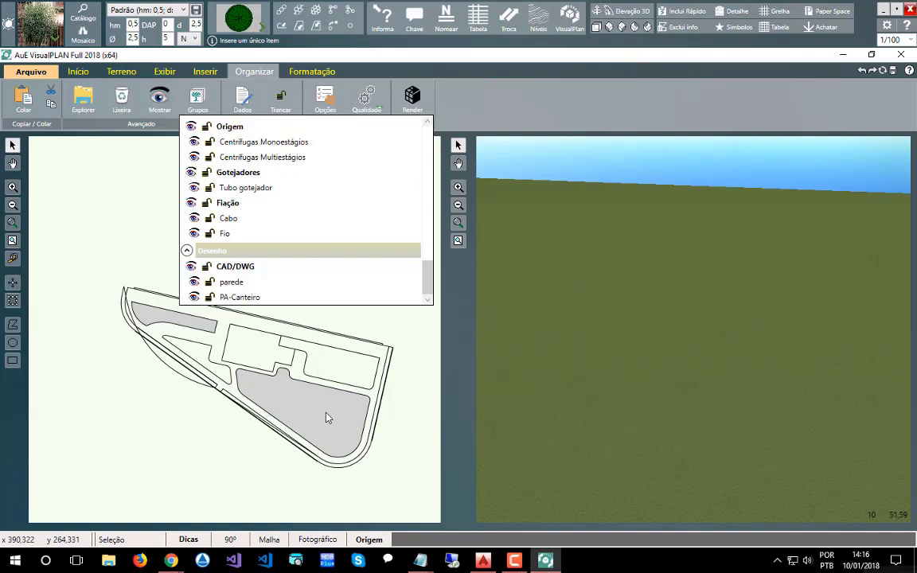
click(334, 323)
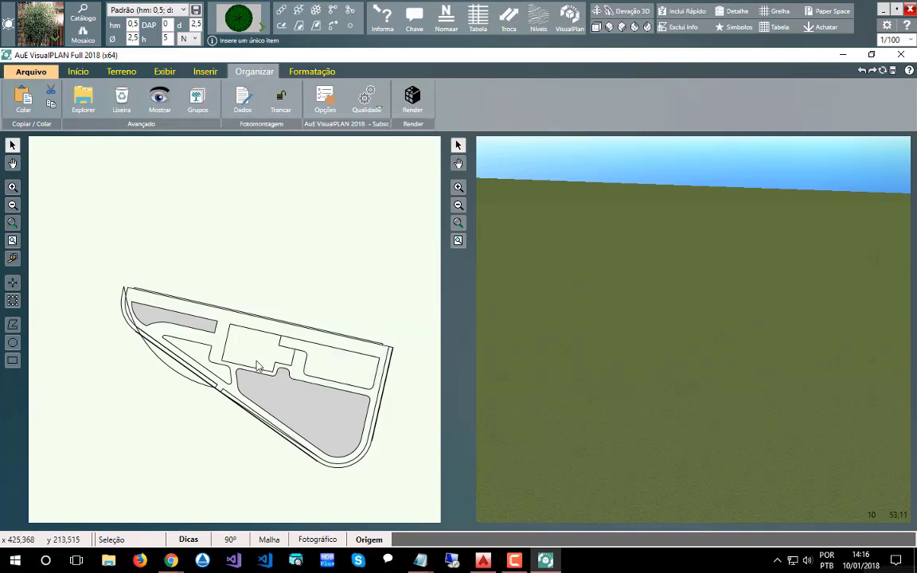
Trace a closed eight-corner polygon over the building outline in the middle of the plan, snapping to its corners
scroll(257, 366, up, 2)
scroll(257, 366, up, 2)
scroll(295, 365, down, 1)
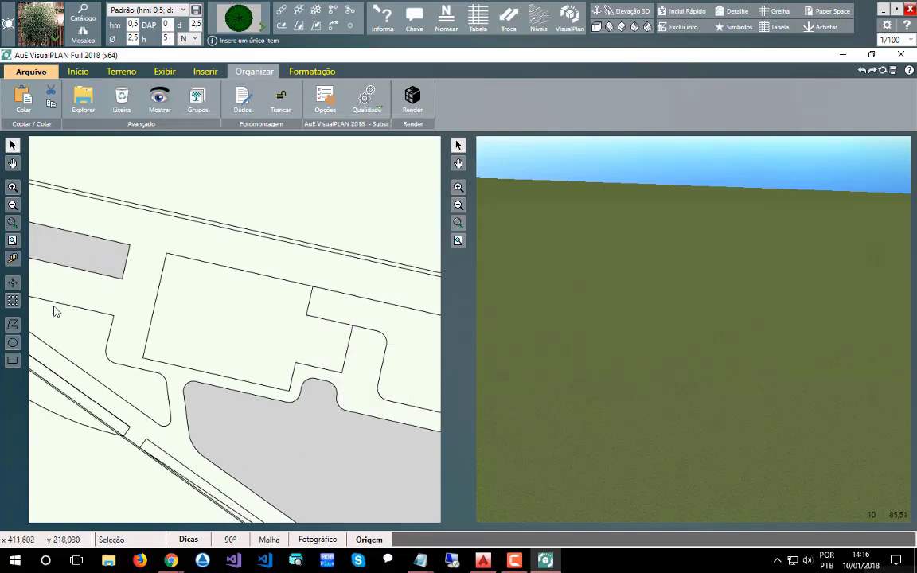
click(12, 325)
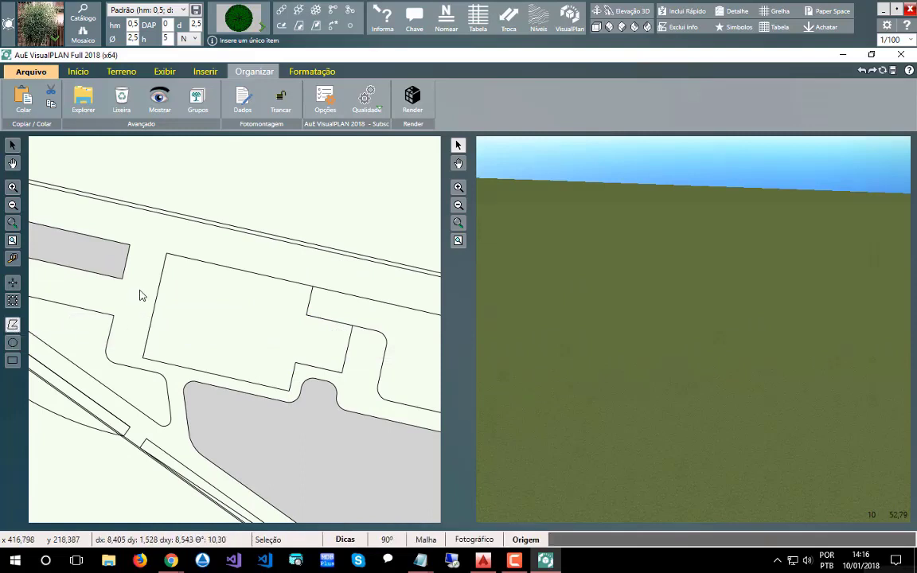
click(167, 255)
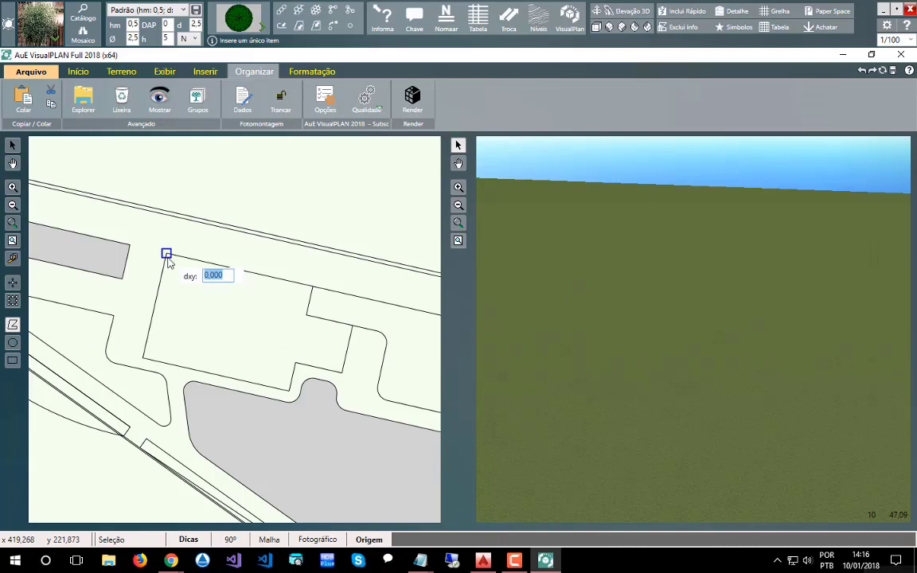
click(142, 360)
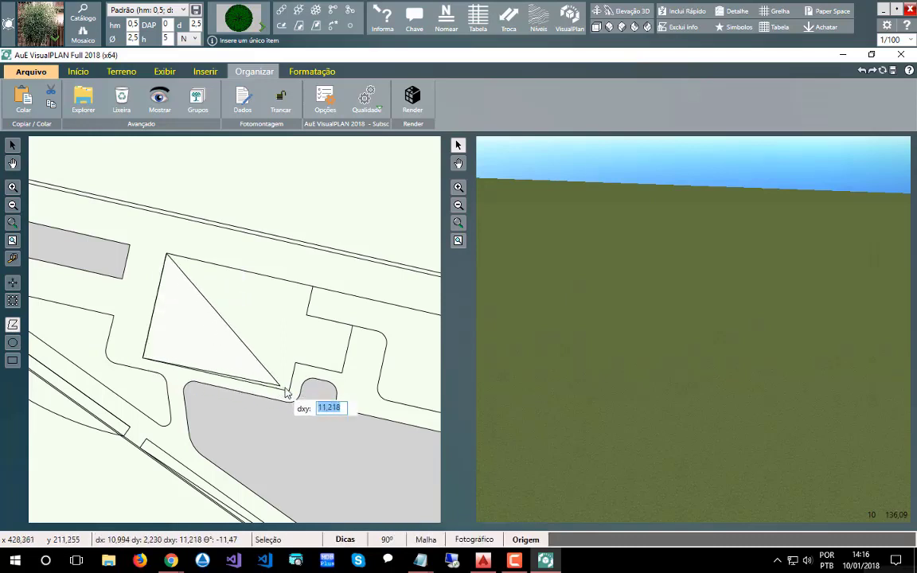
click(288, 392)
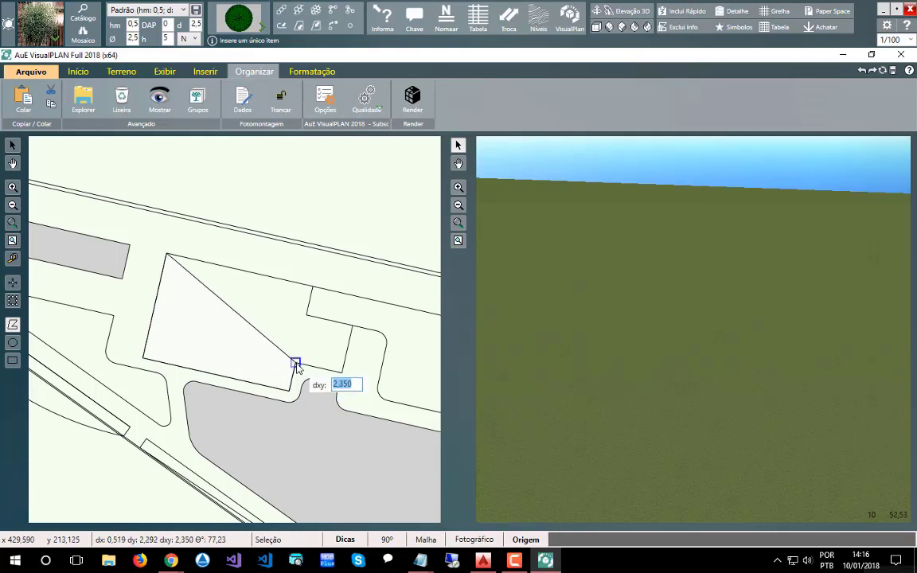
click(294, 364)
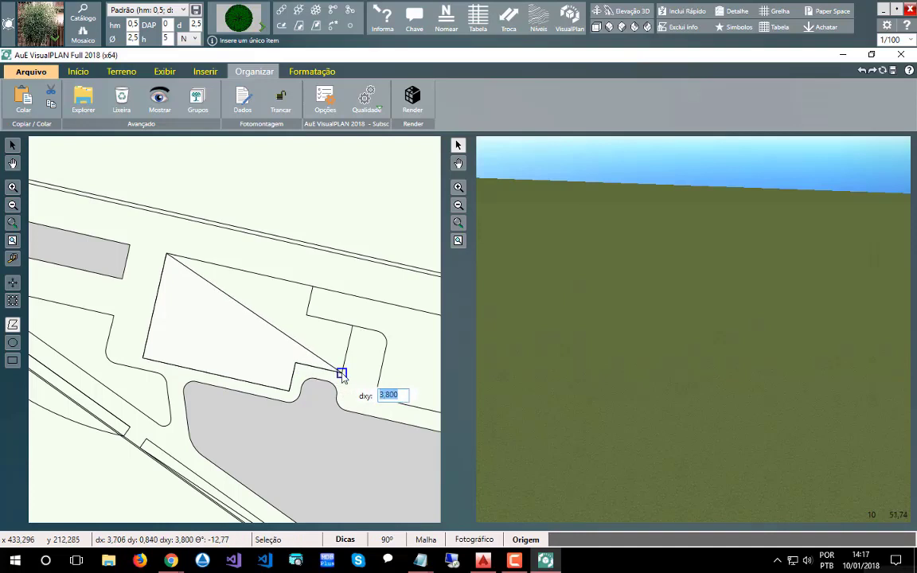
click(342, 373)
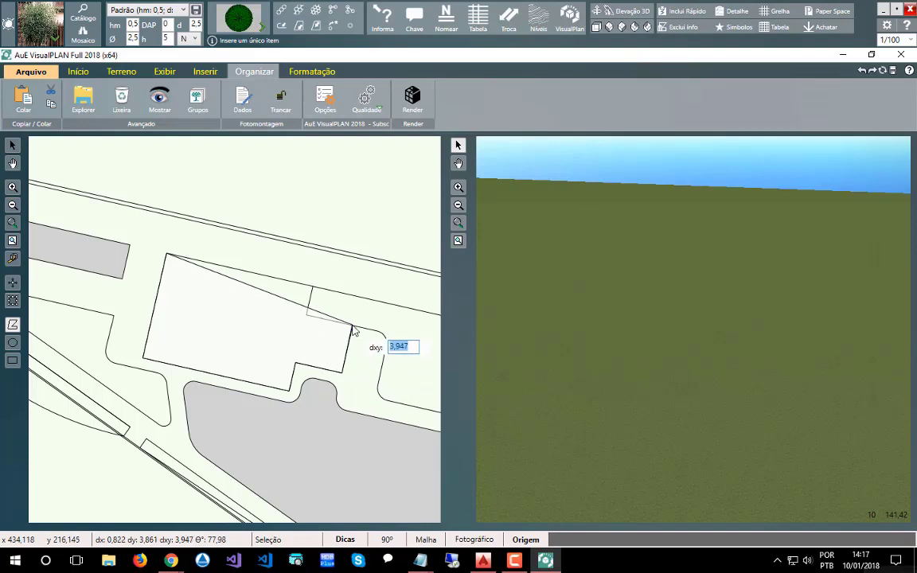
click(353, 328)
click(306, 315)
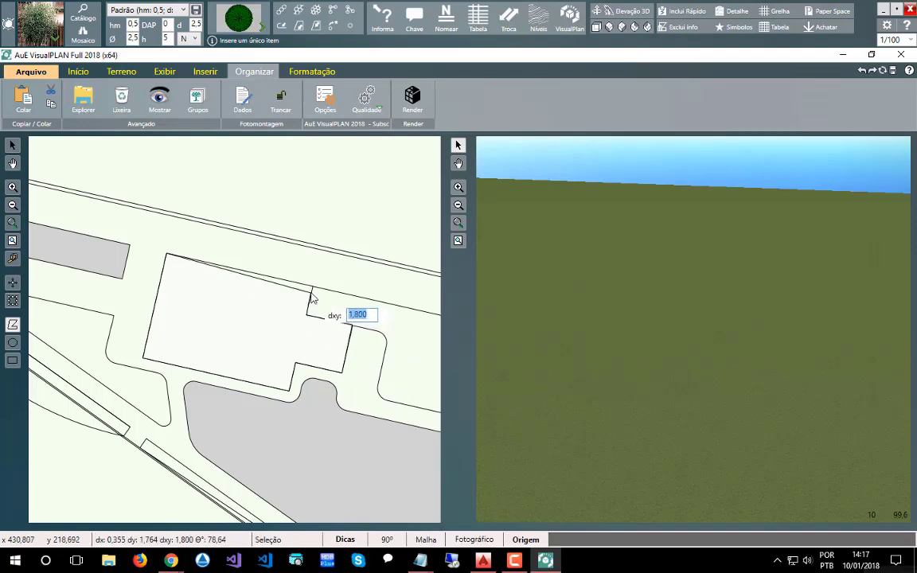
click(313, 288)
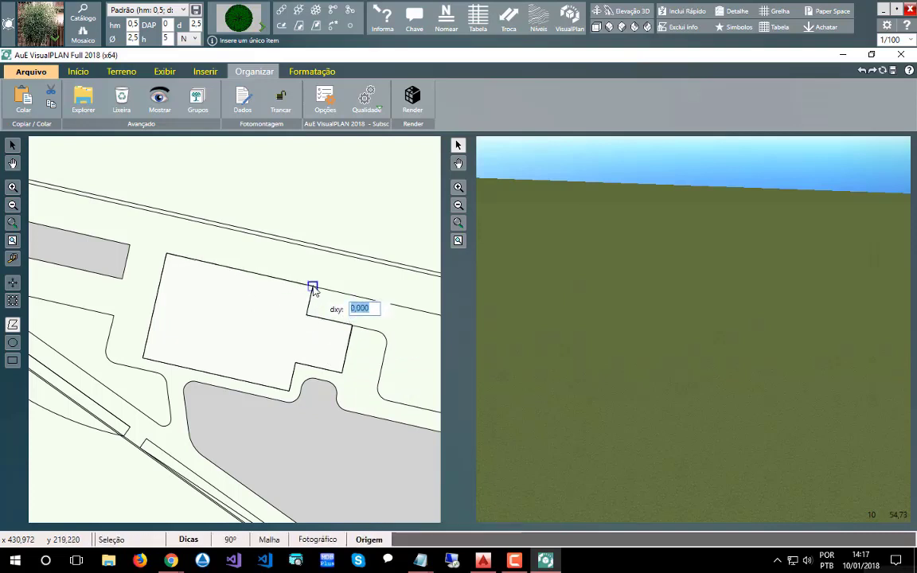
right_click(313, 287)
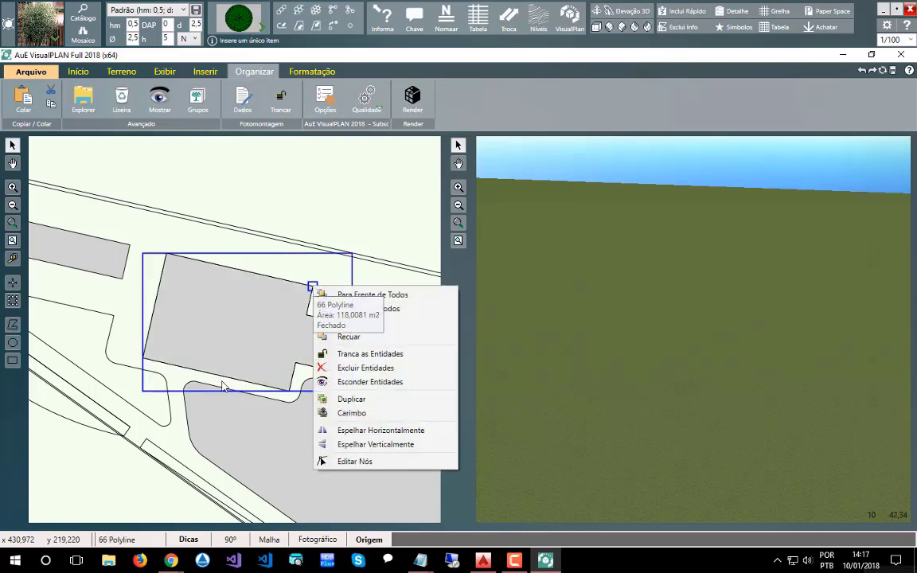
click(391, 231)
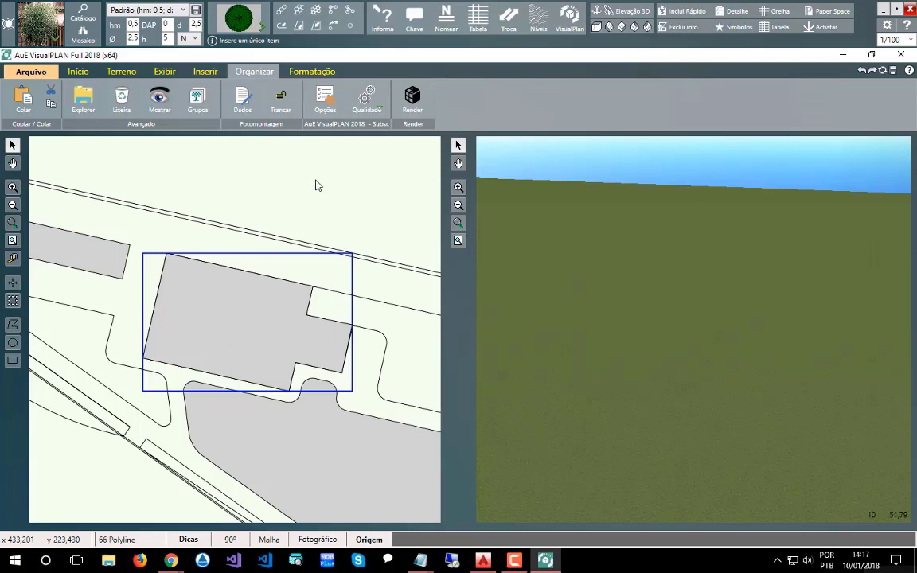
Convert the selected building polygon into a 3D volume
scroll(315, 182, down, 3)
scroll(316, 182, up, 1)
click(306, 72)
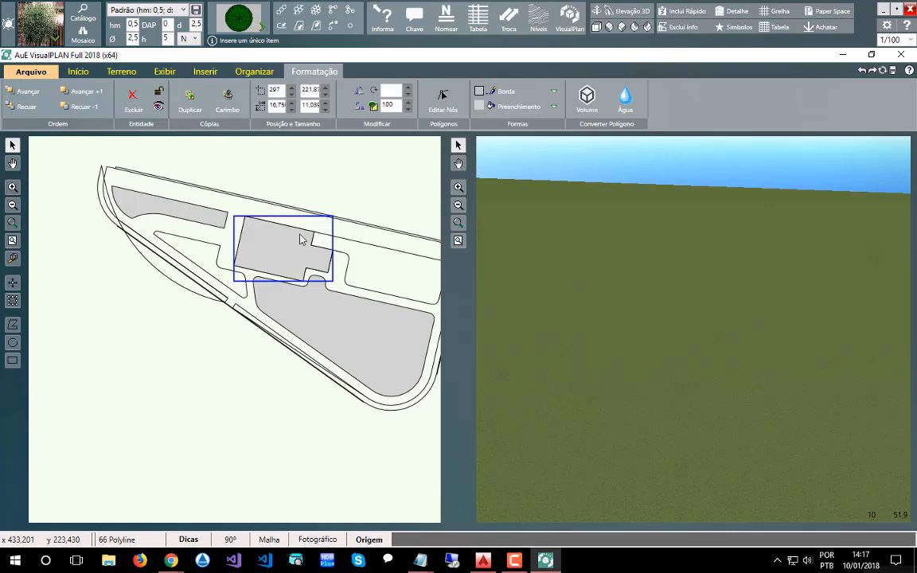
click(588, 95)
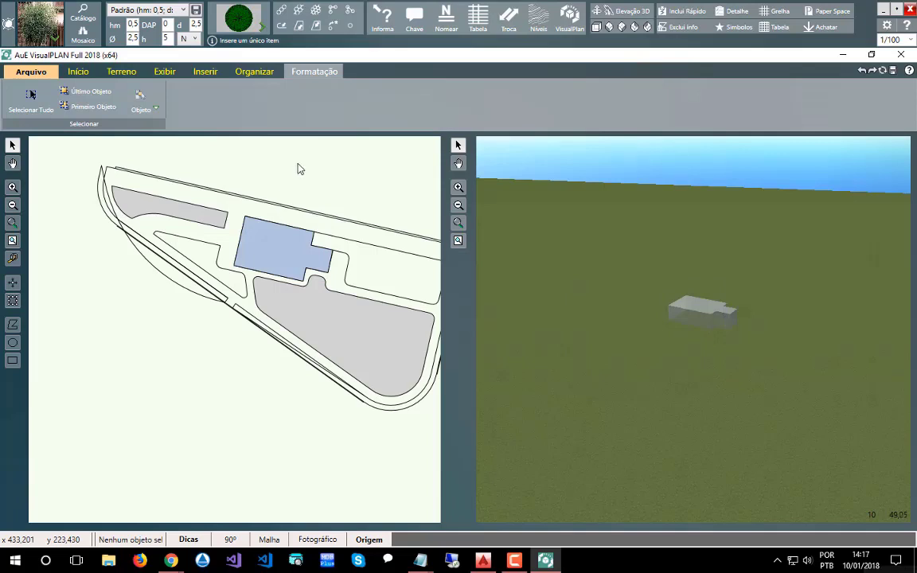
Hide the PA-Volume group in the project's group list
click(250, 73)
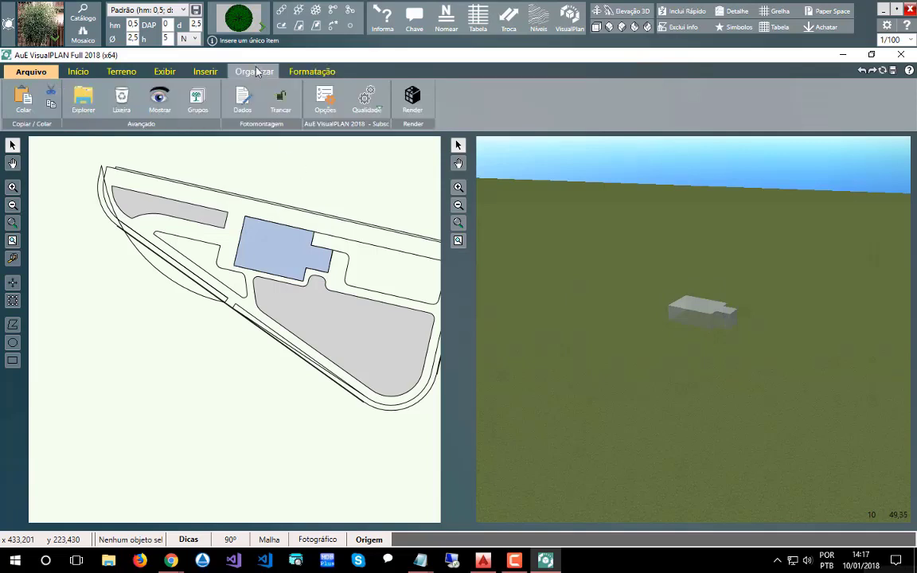
click(196, 99)
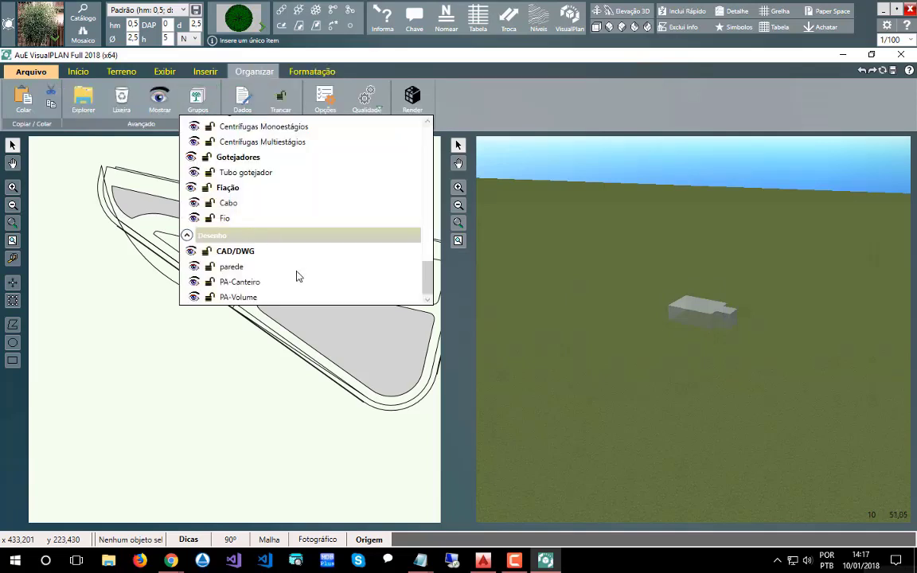
click(193, 296)
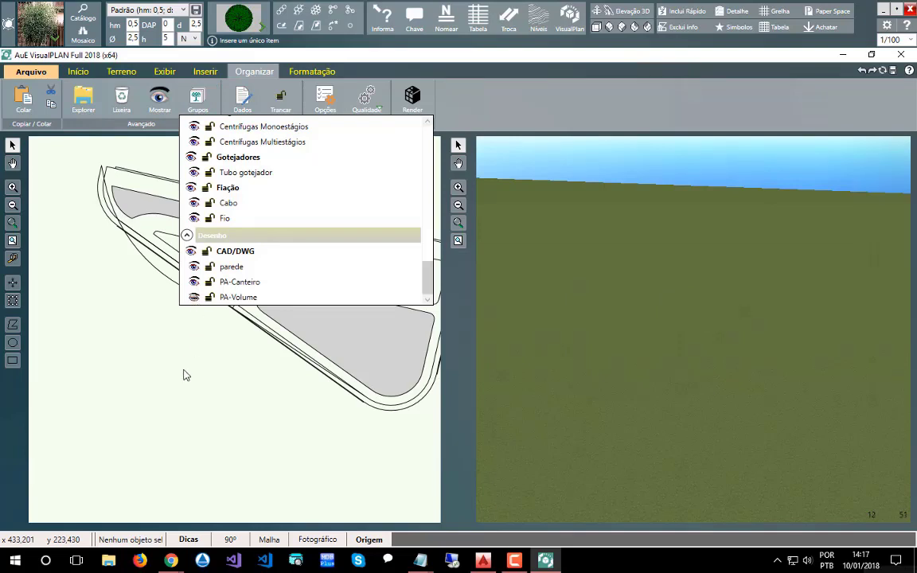
Select all the remaining CAD linework in the plan and delete it
scroll(87, 317, down, 3)
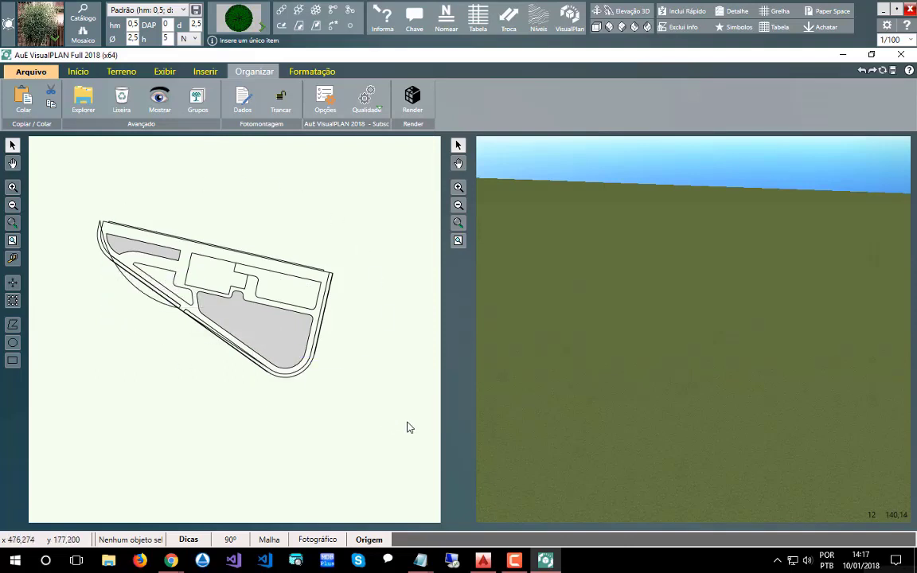
drag(407, 422, 68, 183)
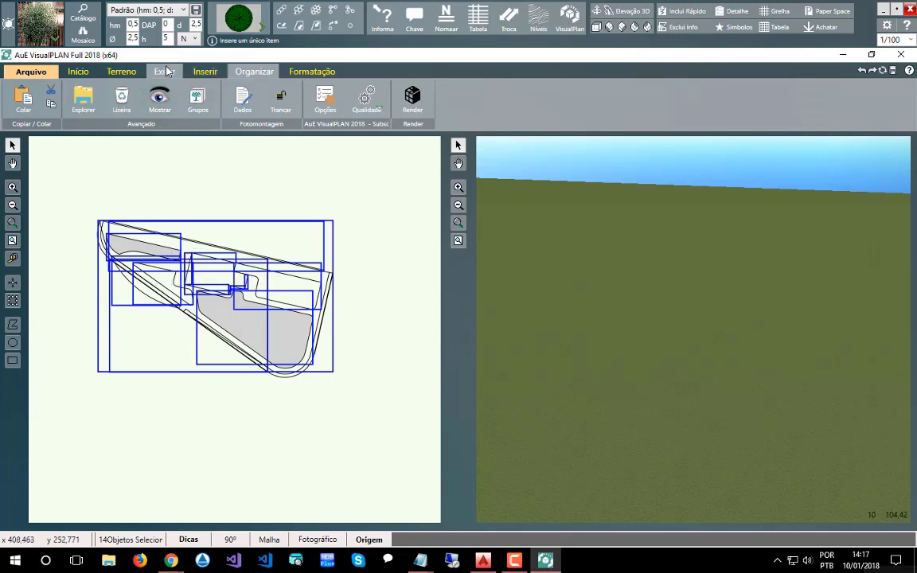
click(312, 72)
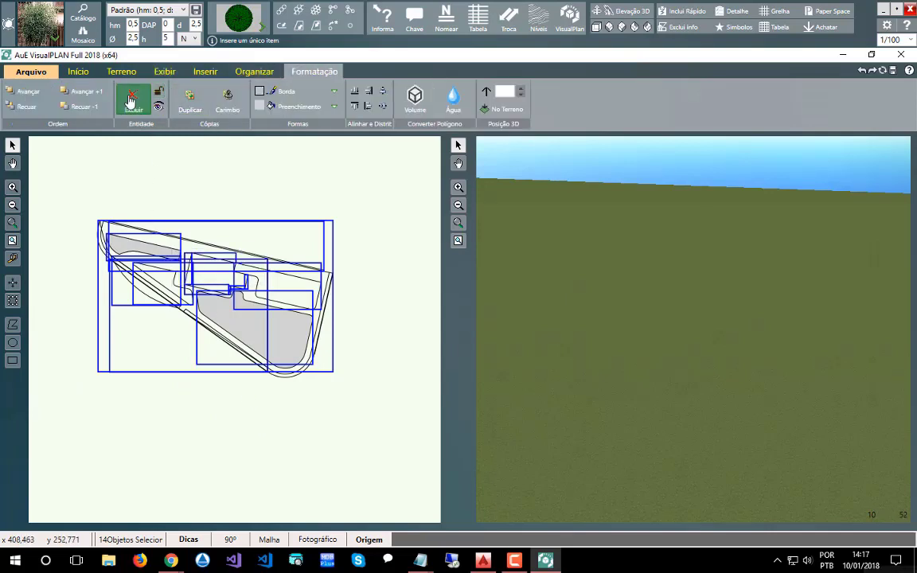
click(123, 92)
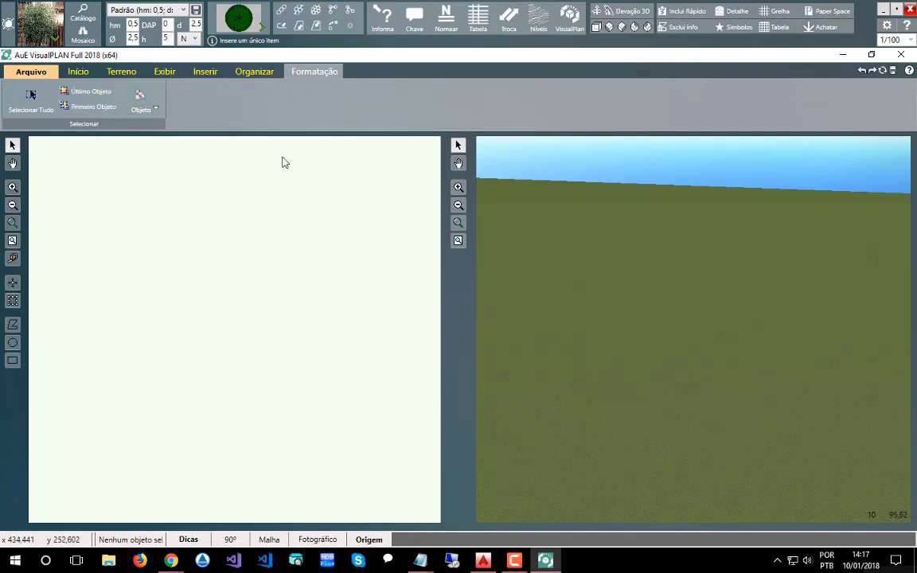
Show the PA-Volume and Plantas groups again in the project's group list
click(255, 71)
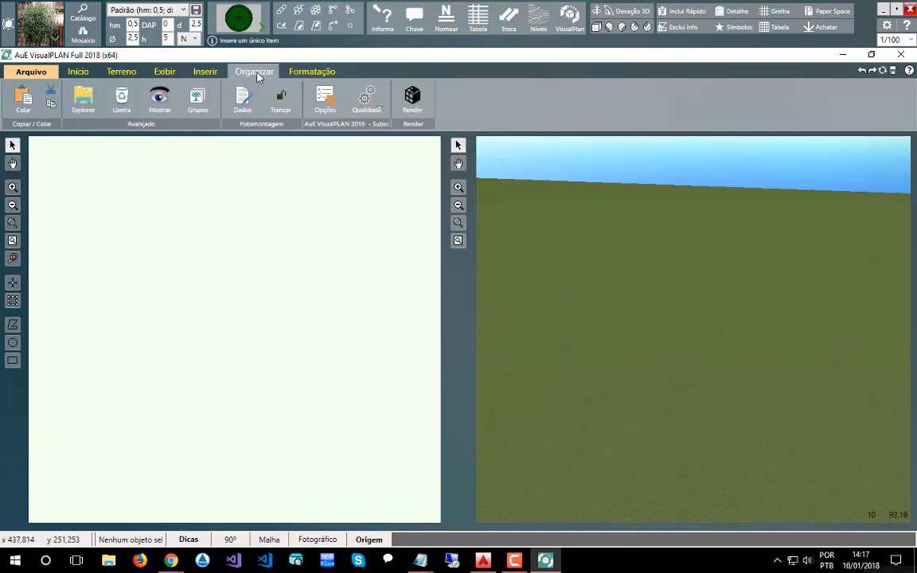
click(197, 100)
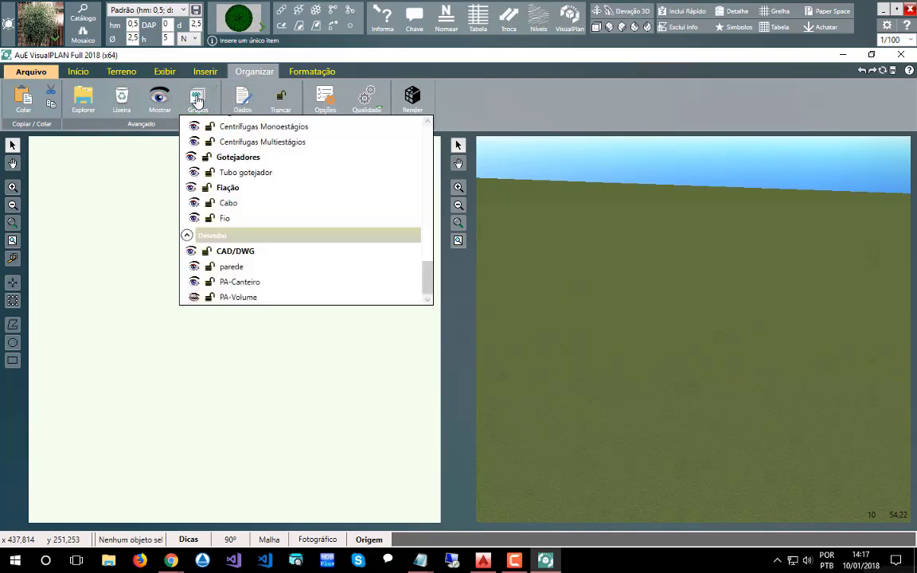
click(195, 297)
scroll(266, 266, up, 10)
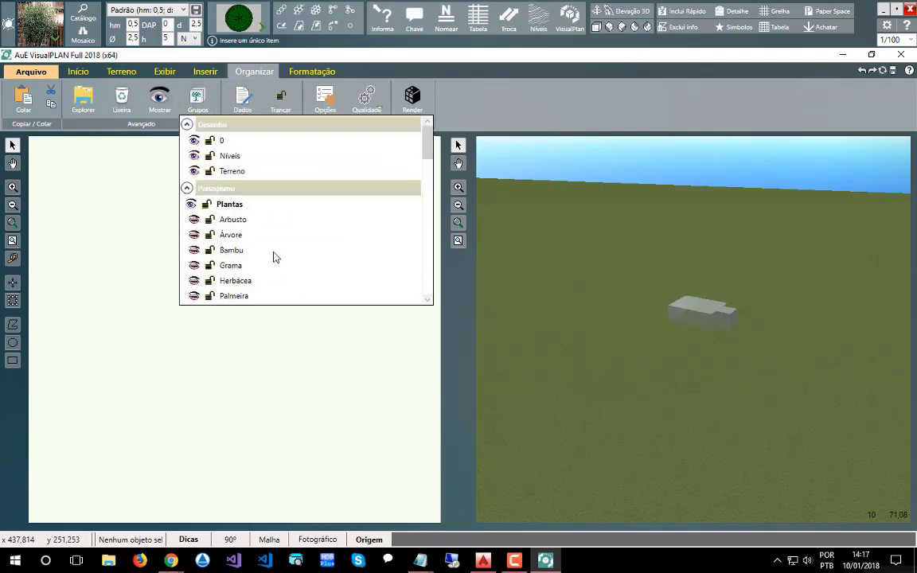
click(192, 204)
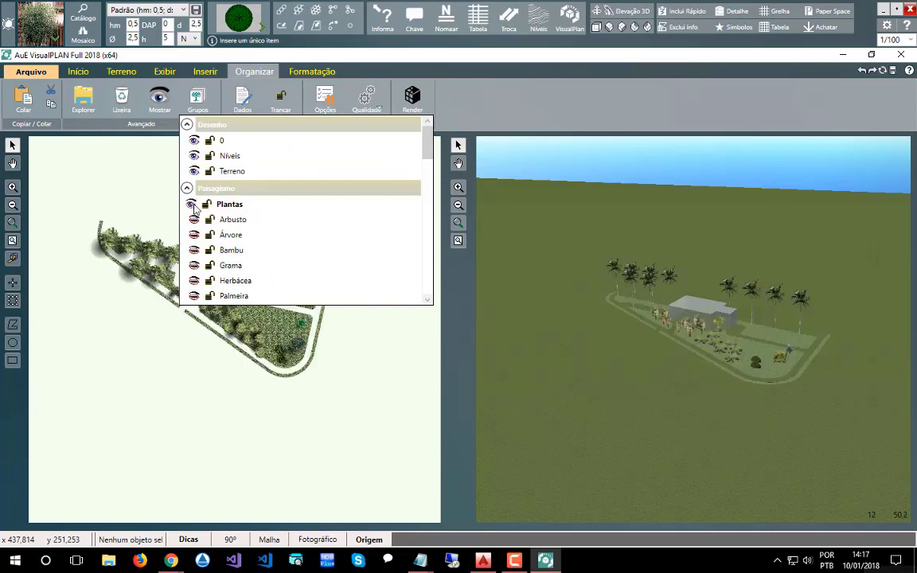
Turn the Mobiliários and Pisos groups back on in the group list
scroll(268, 232, down, 2)
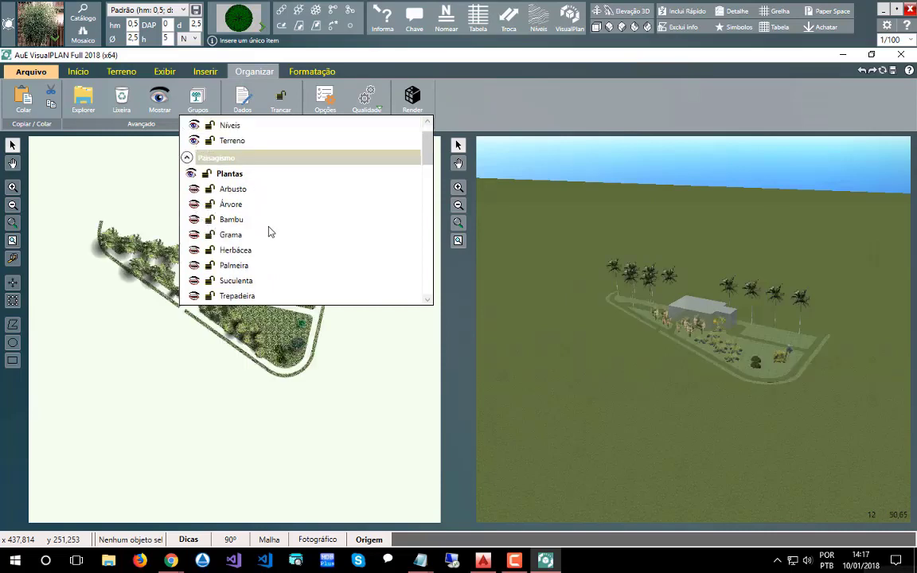
scroll(270, 232, down, 1)
click(191, 250)
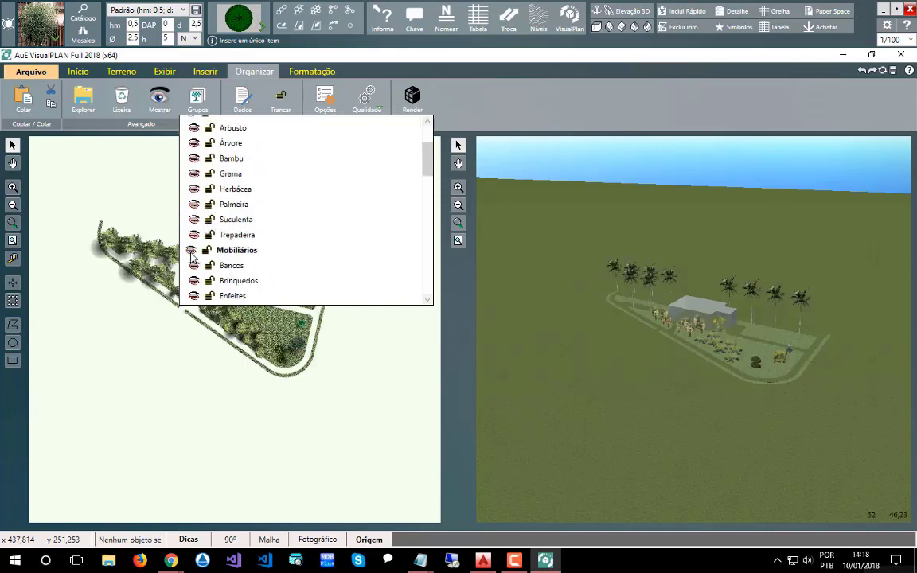
scroll(293, 268, down, 4)
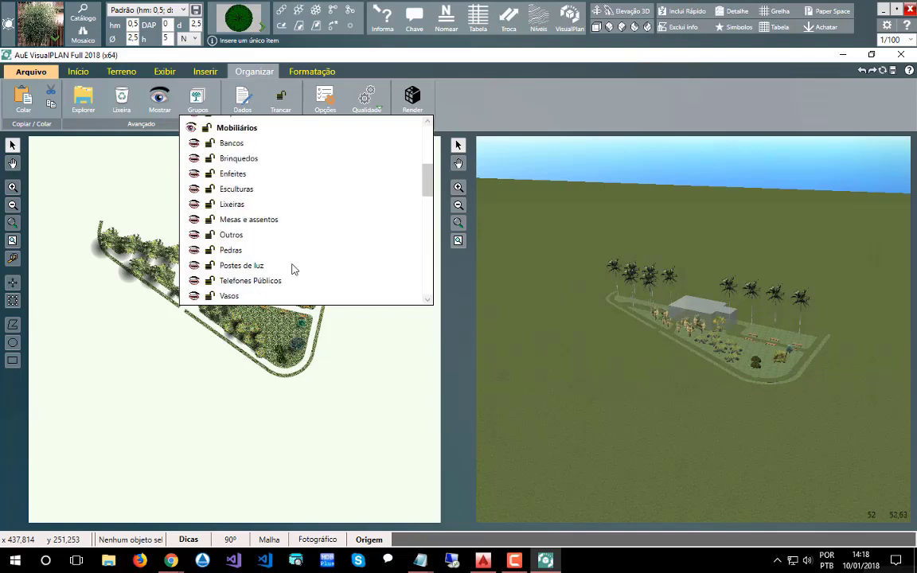
scroll(295, 265, down, 2)
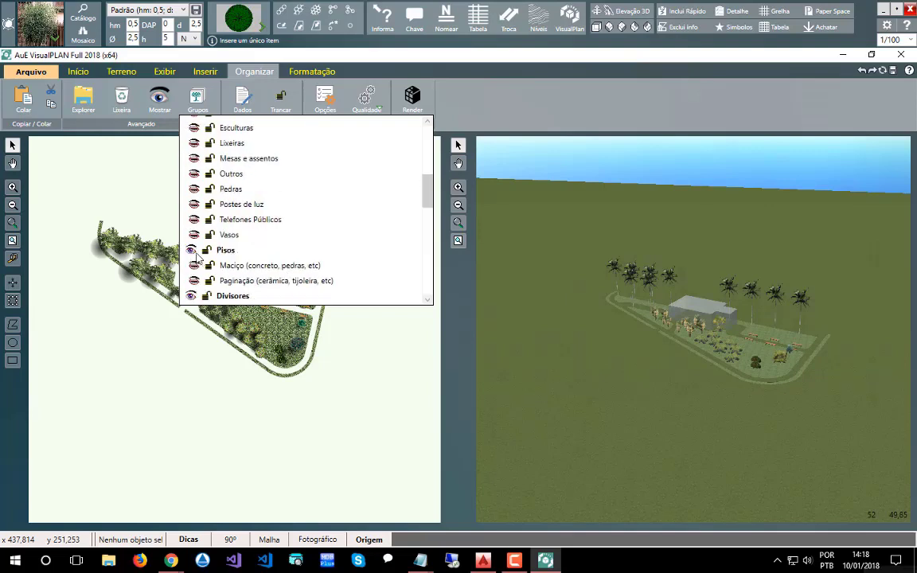
click(192, 249)
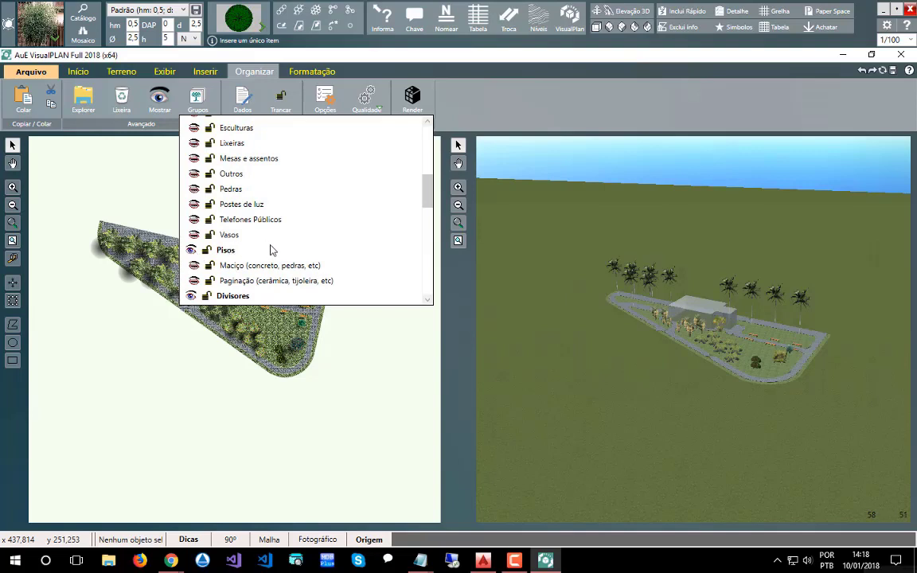
Turn the Divisores group back on, check the remaining groups and close the list
scroll(195, 253, down, 2)
click(191, 235)
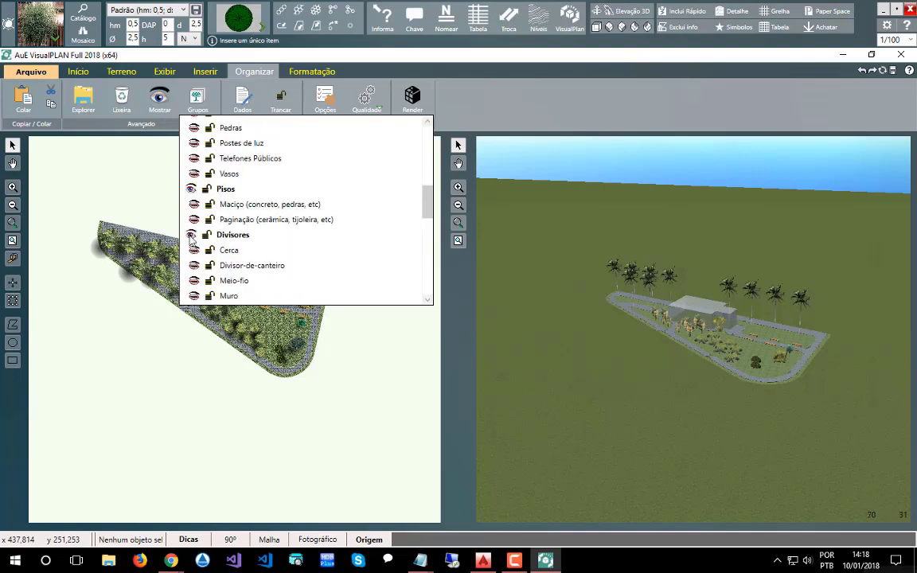
scroll(243, 253, down, 8)
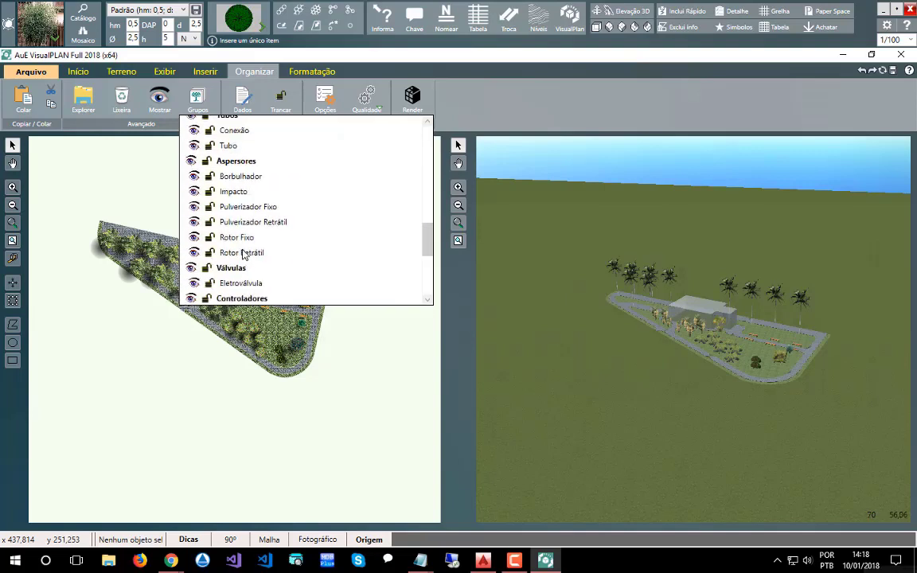
scroll(243, 253, down, 4)
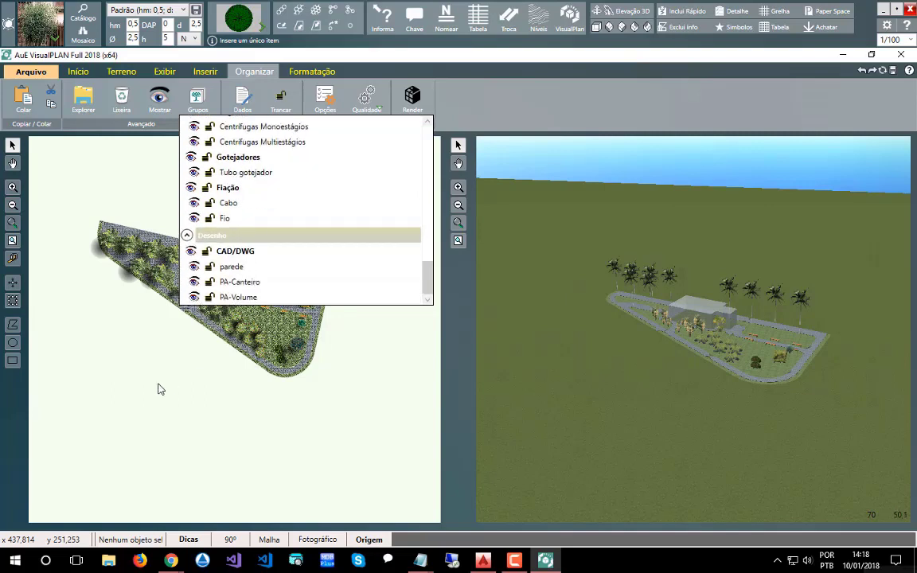
click(147, 348)
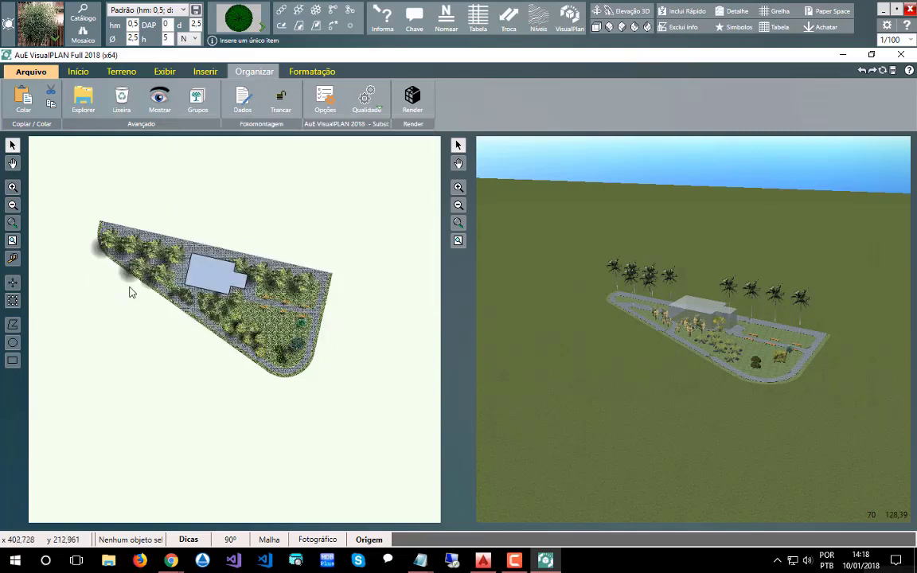
Make the building volume's border transparent and deselect the volume
scroll(131, 292, up, 3)
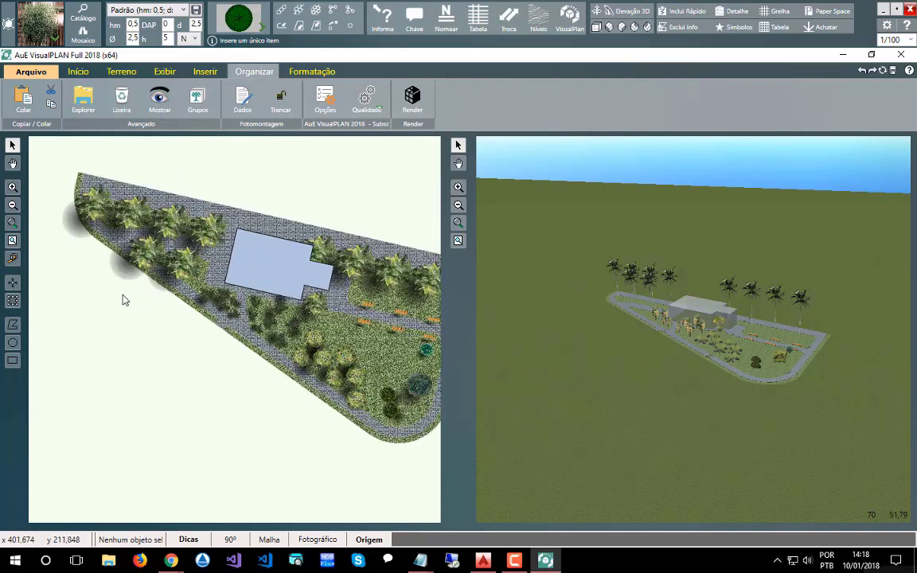
middle_drag(170, 345, 135, 340)
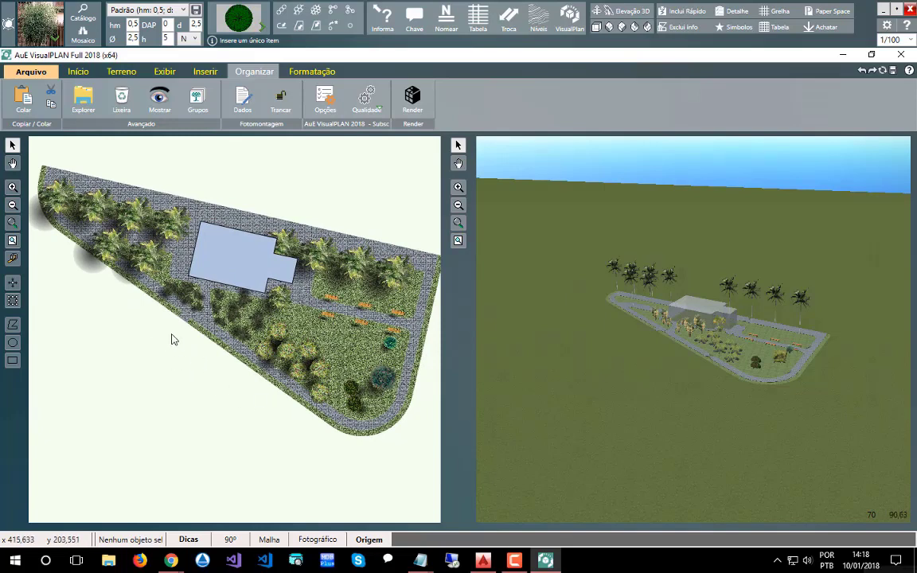
mouse_move(231, 238)
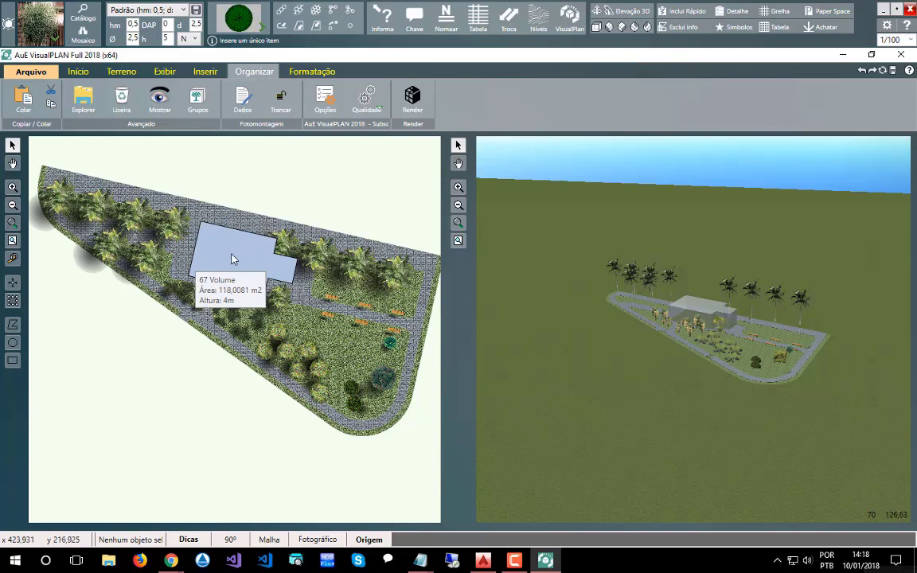
click(234, 258)
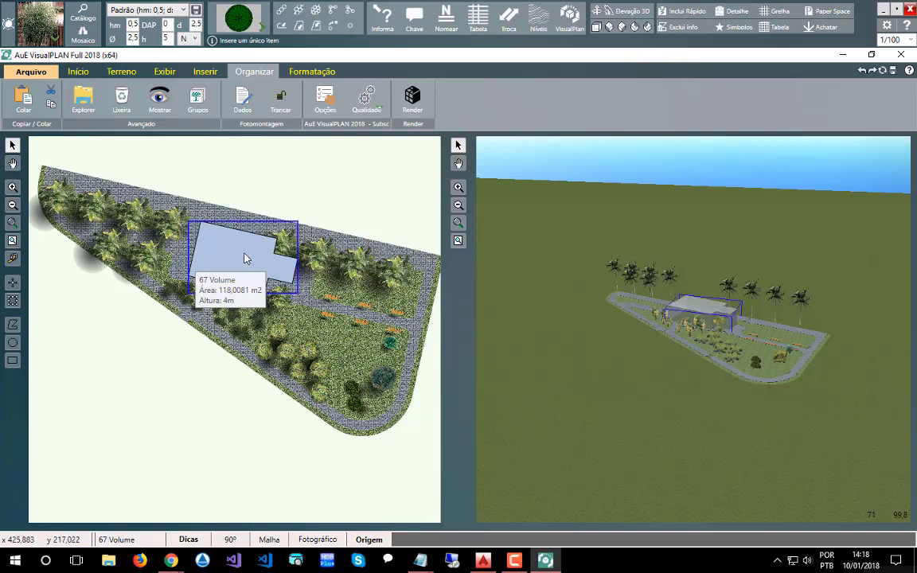
click(302, 72)
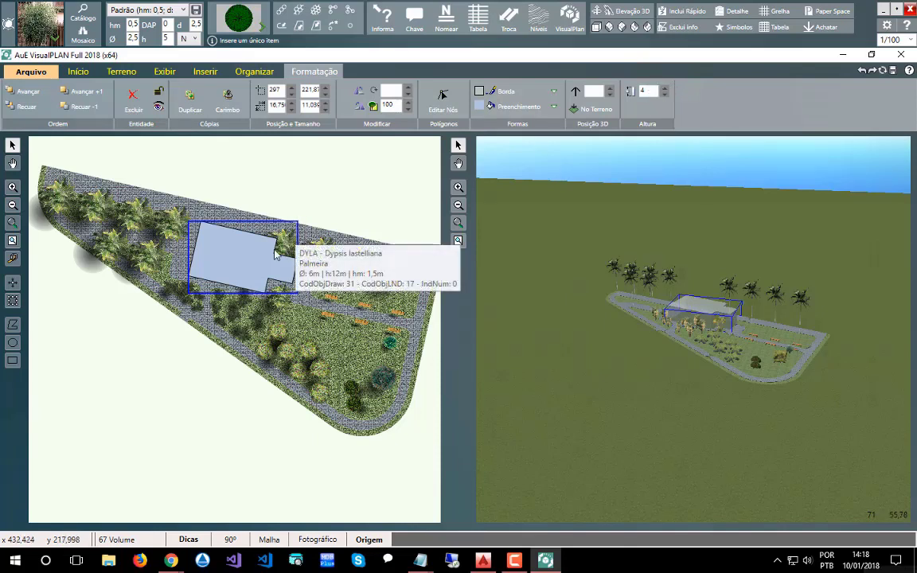
mouse_move(257, 284)
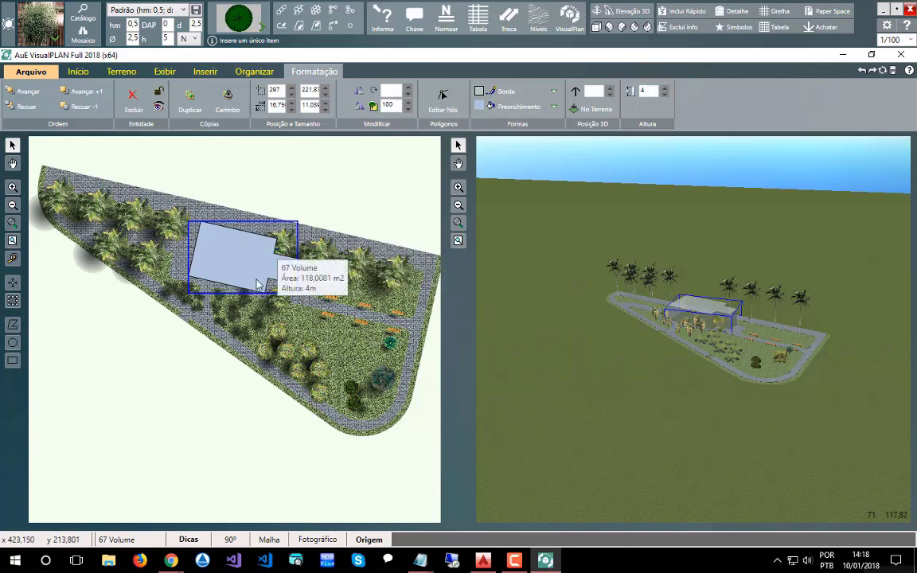
click(540, 97)
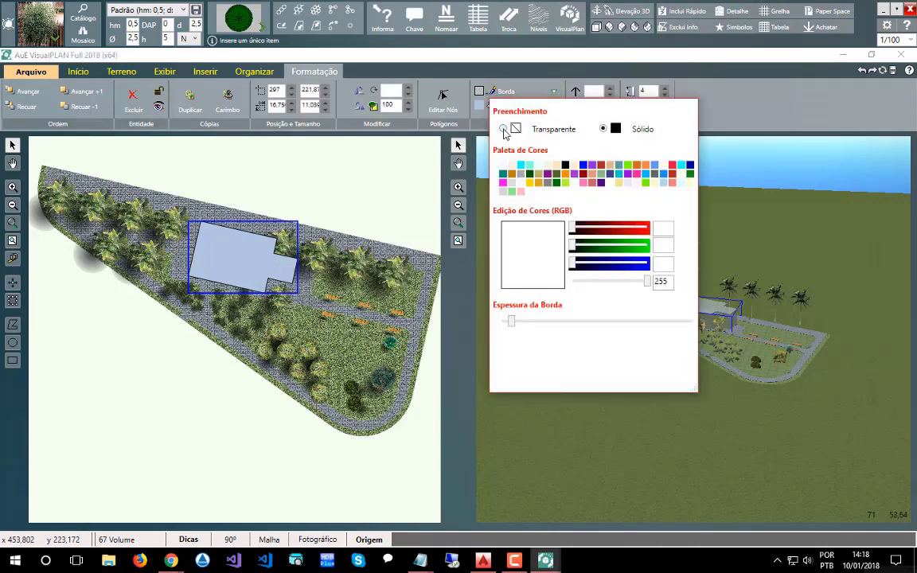
click(505, 130)
click(404, 207)
click(205, 447)
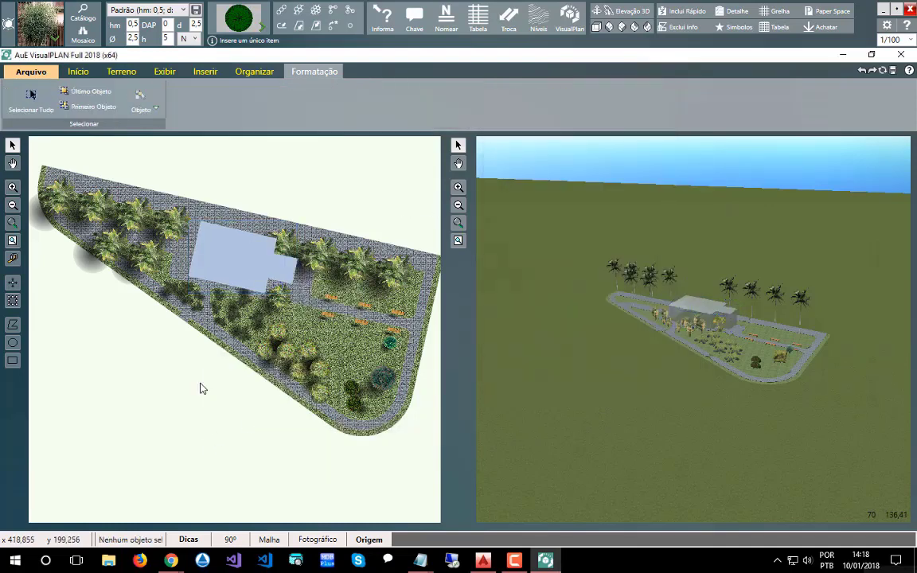
Set the item area of the Piso intertravado sinuoso paving beside the site's upper-left edge to 65
scroll(203, 392, down, 1)
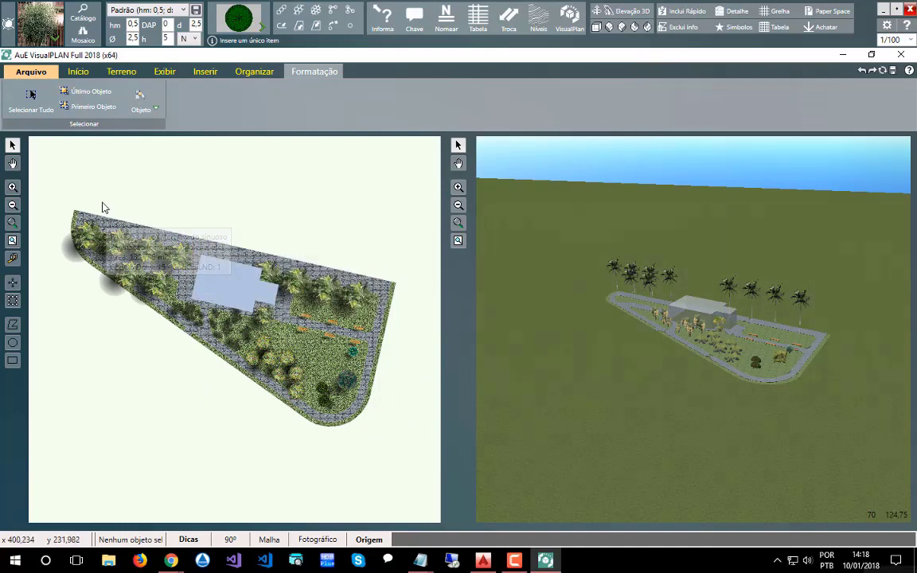
scroll(107, 207, up, 3)
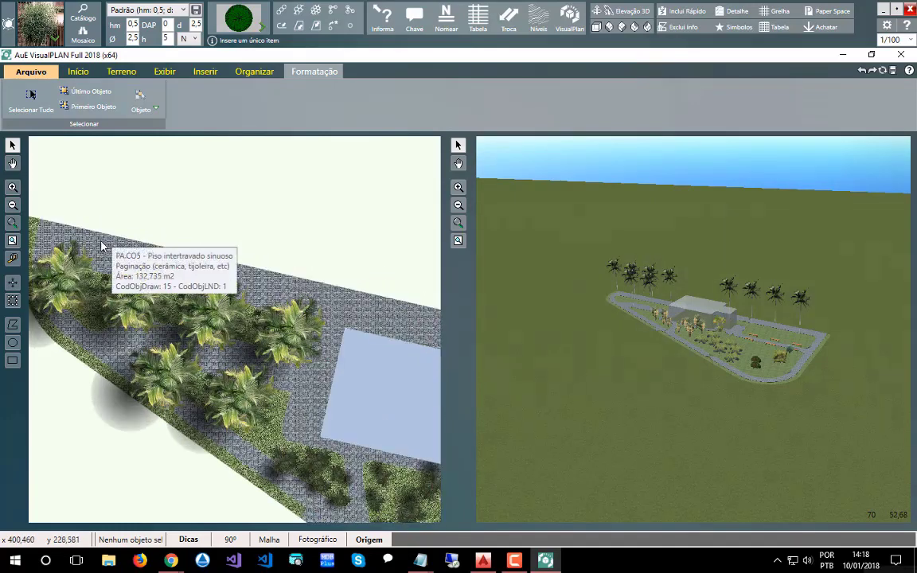
click(116, 267)
scroll(653, 326, up, 2)
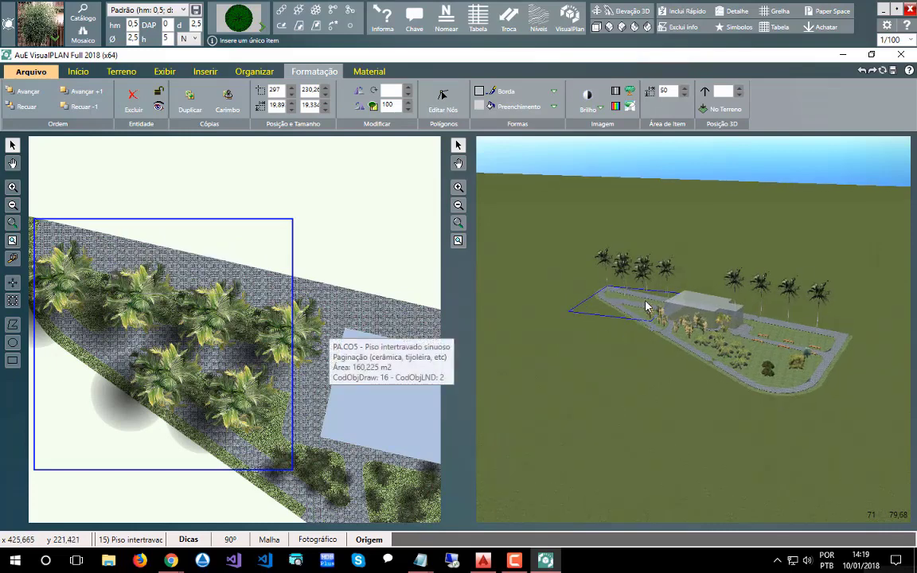
drag(654, 358, 634, 337)
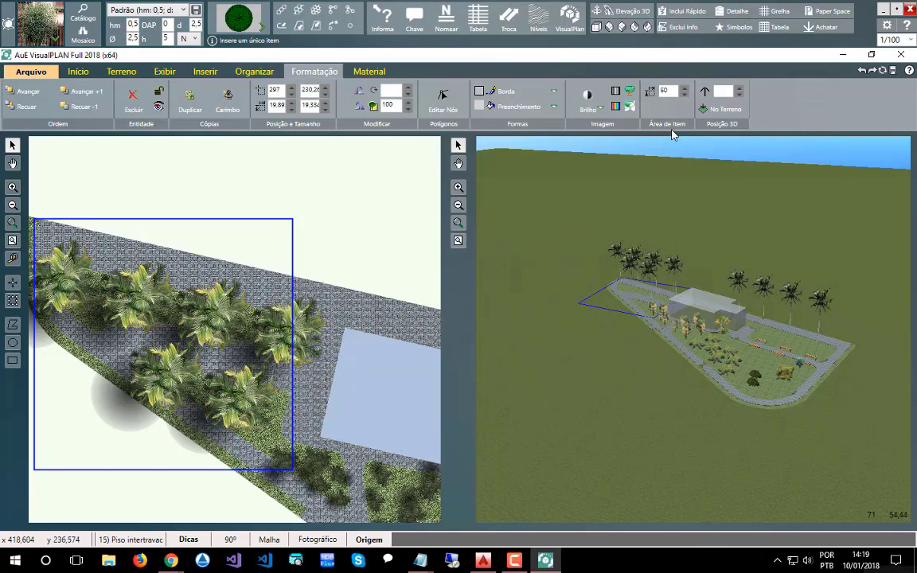
click(685, 89)
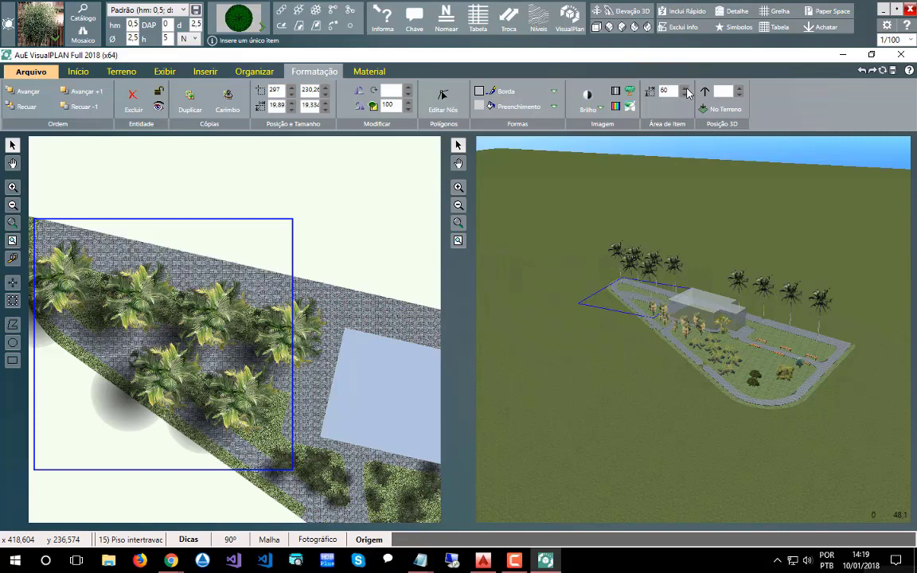
click(685, 89)
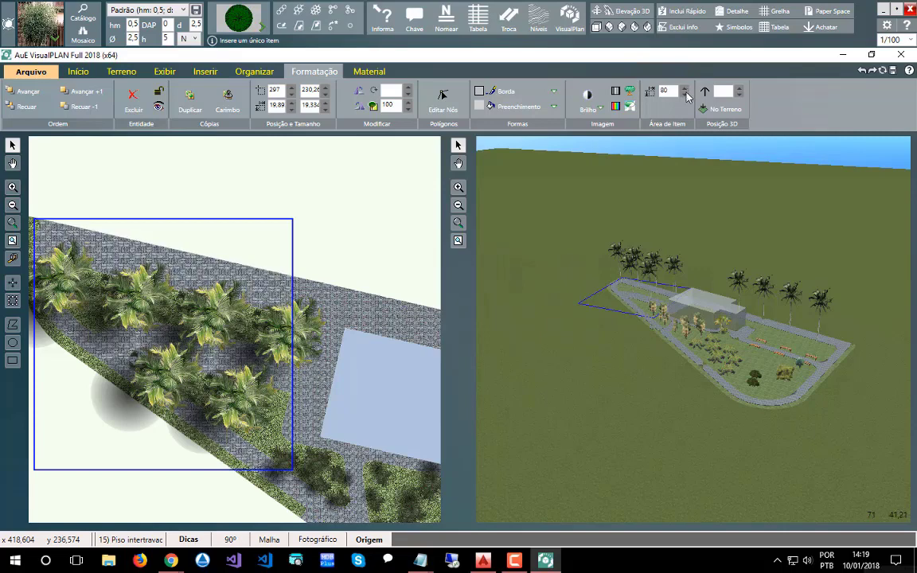
click(686, 94)
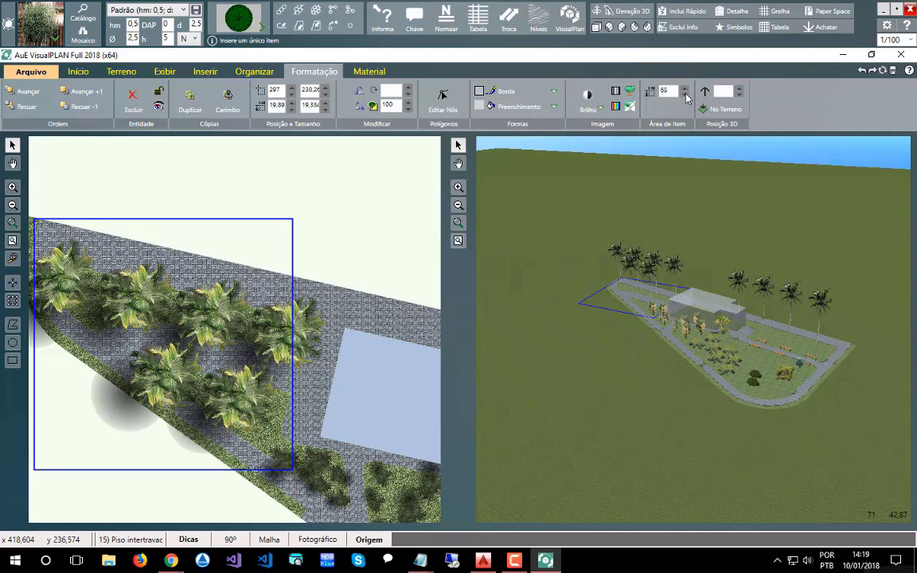
Set the item area of the selected Piso intertravado sinuoso paving to 50
click(686, 95)
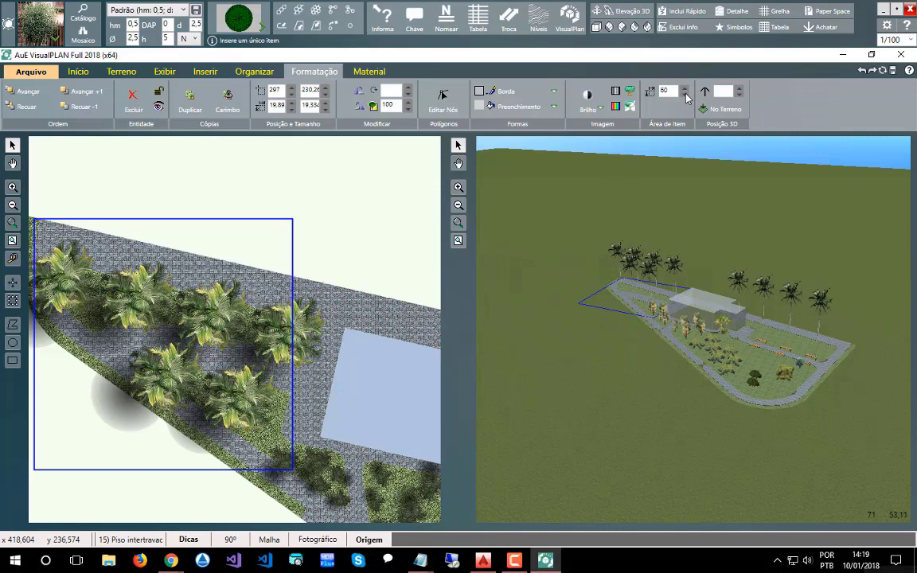
double_click(658, 93)
text(50)
key(Return)
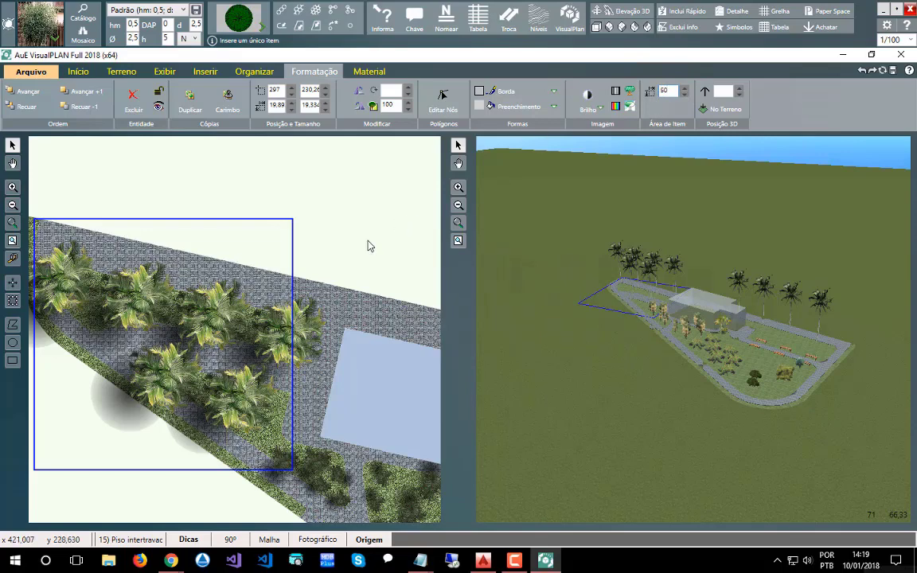
Try a brightness of about 0.78 on the selected paving, undo all image adjustments and deselect it
click(587, 100)
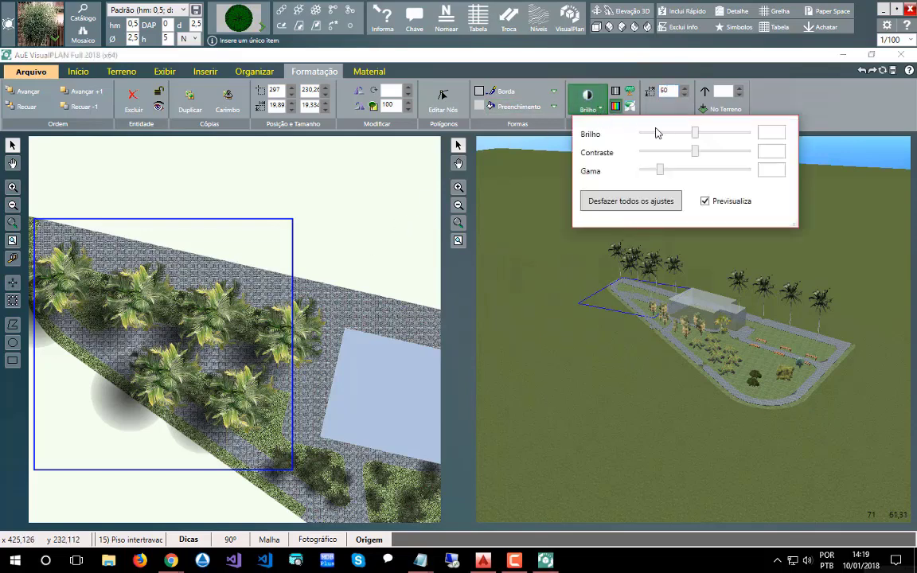
mouse_move(696, 134)
mouse_down()
mouse_move(713, 136)
mouse_move(690, 136)
mouse_up()
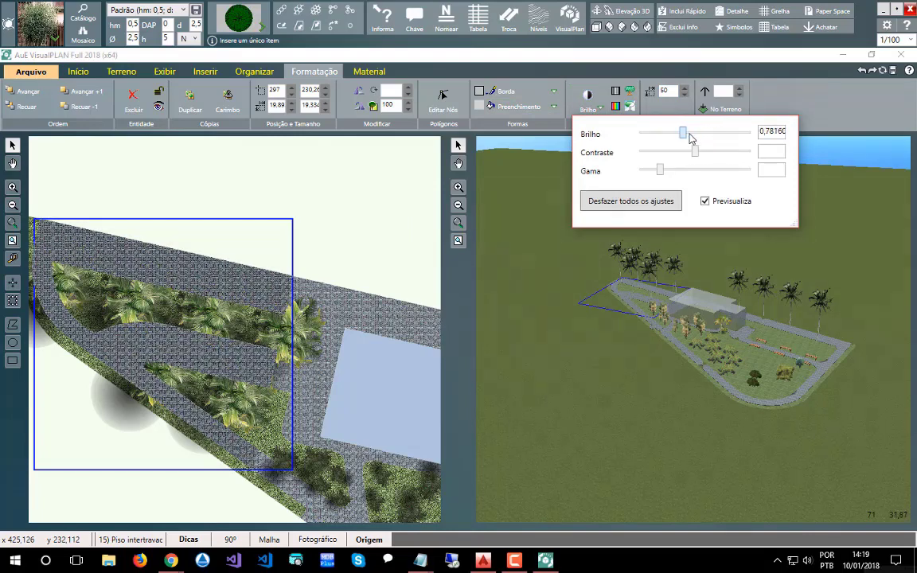
double_click(761, 132)
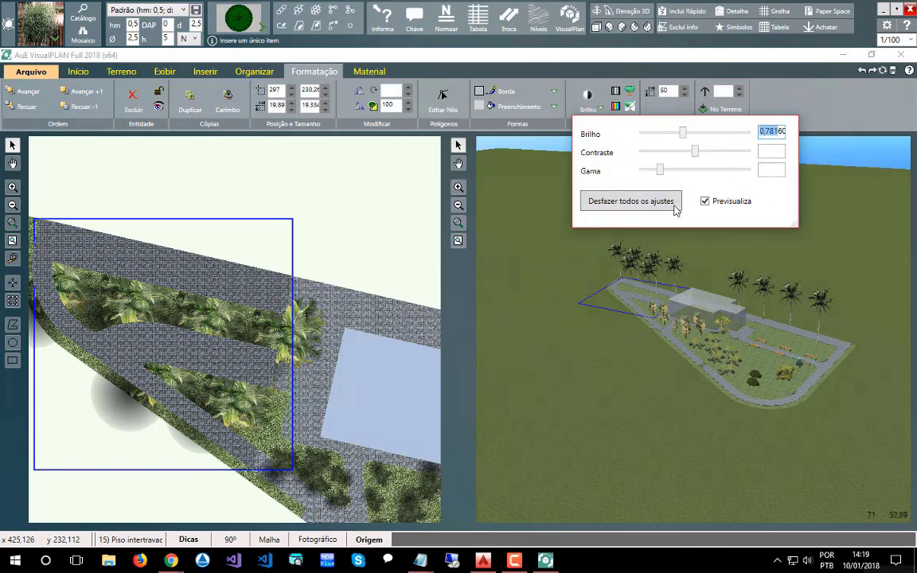
click(645, 202)
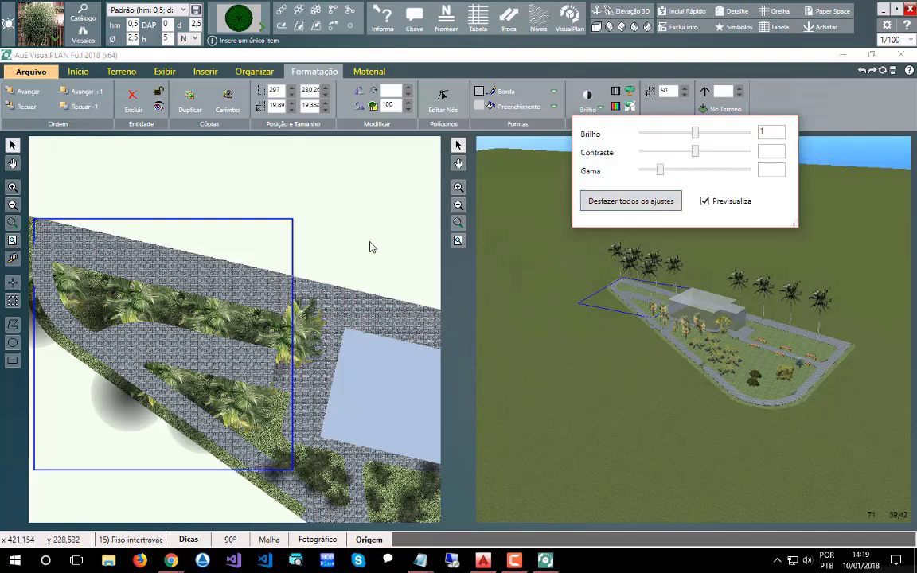
click(412, 285)
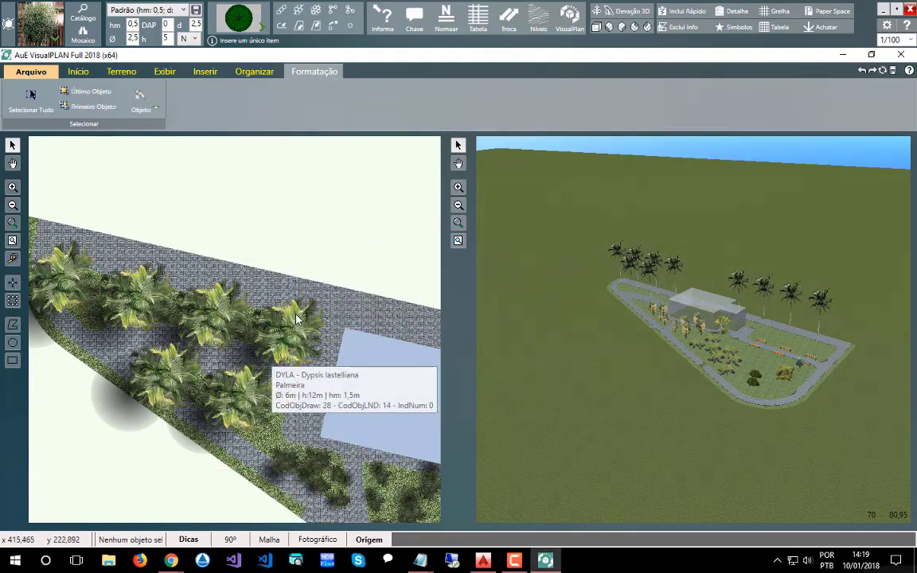
Examine the paving pattern's scale up close and across the whole site plan
scroll(227, 469, up, 3)
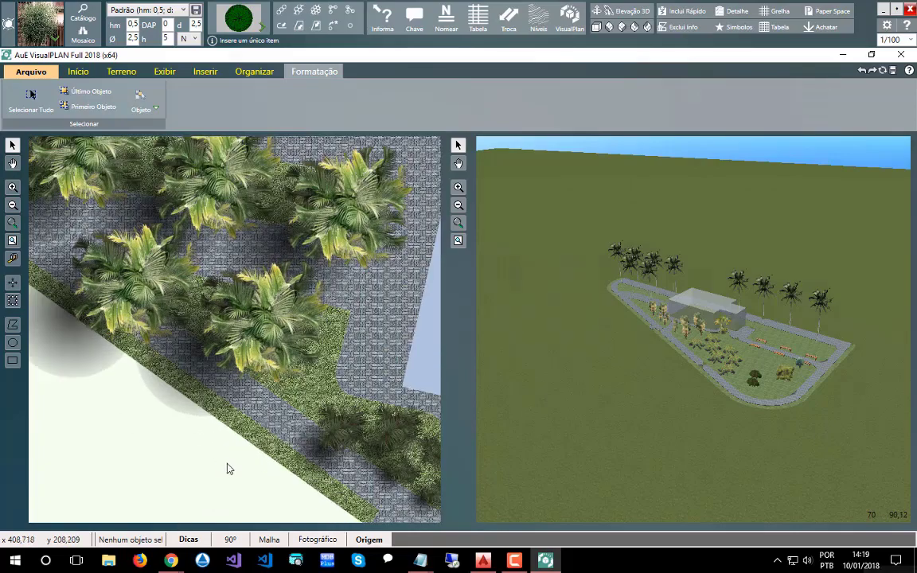
scroll(294, 421, down, 2)
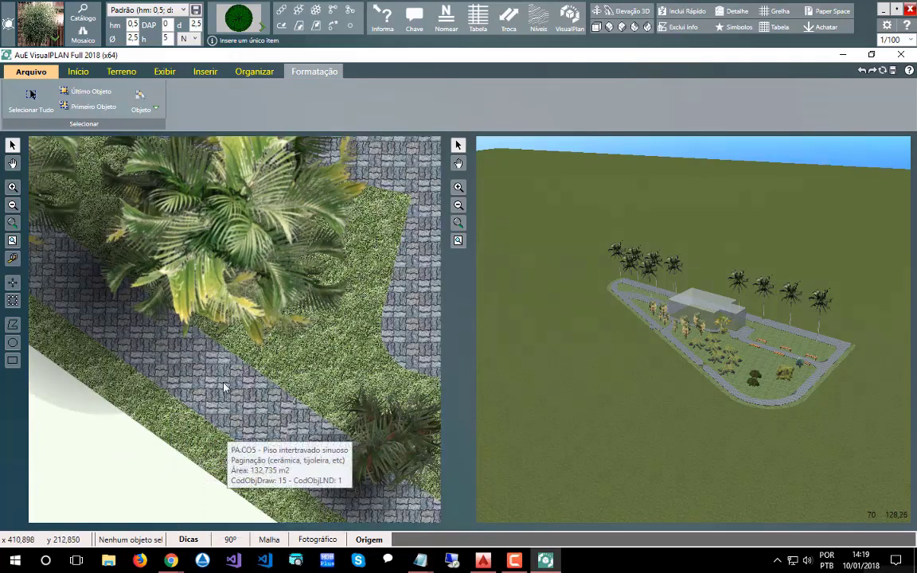
scroll(232, 385, down, 2)
scroll(227, 385, down, 1)
scroll(225, 382, down, 4)
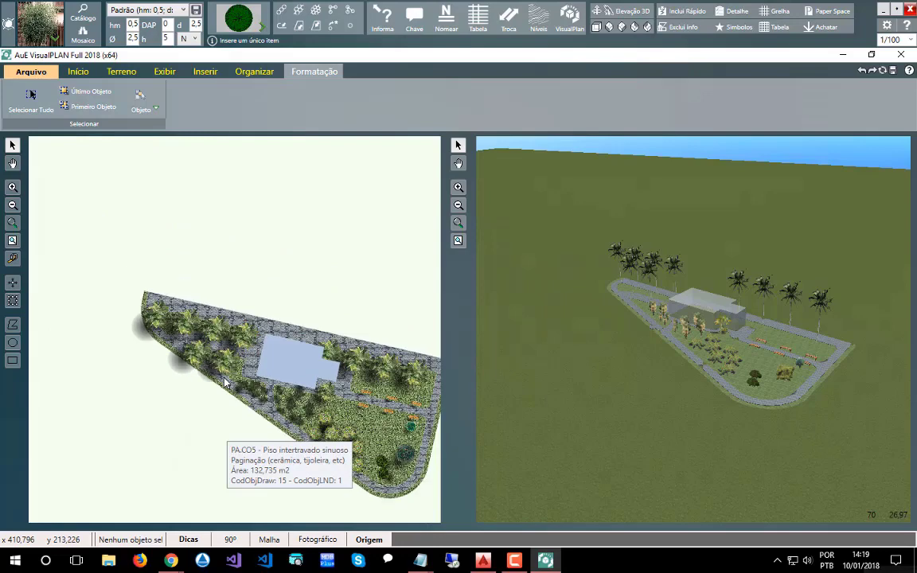
scroll(277, 436, up, 2)
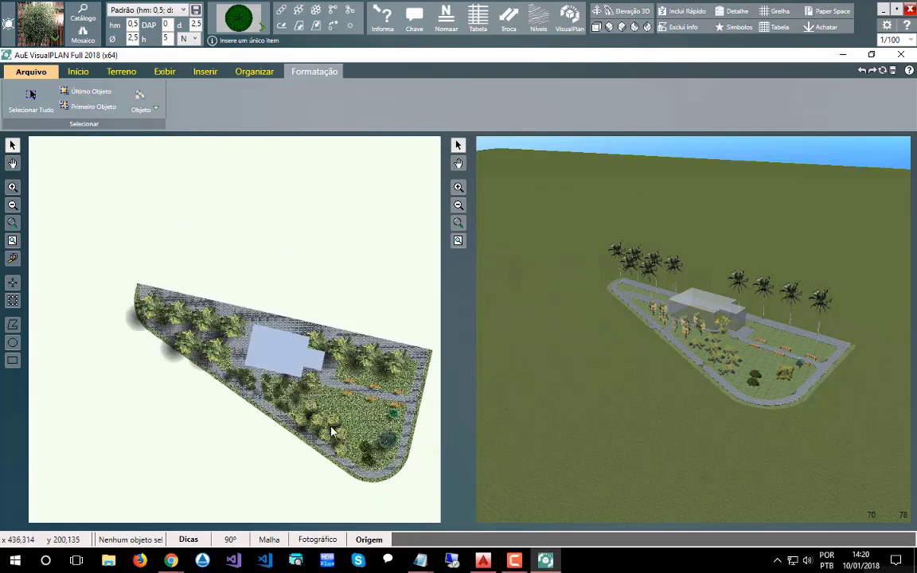
scroll(396, 479, up, 1)
scroll(396, 479, up, 1)
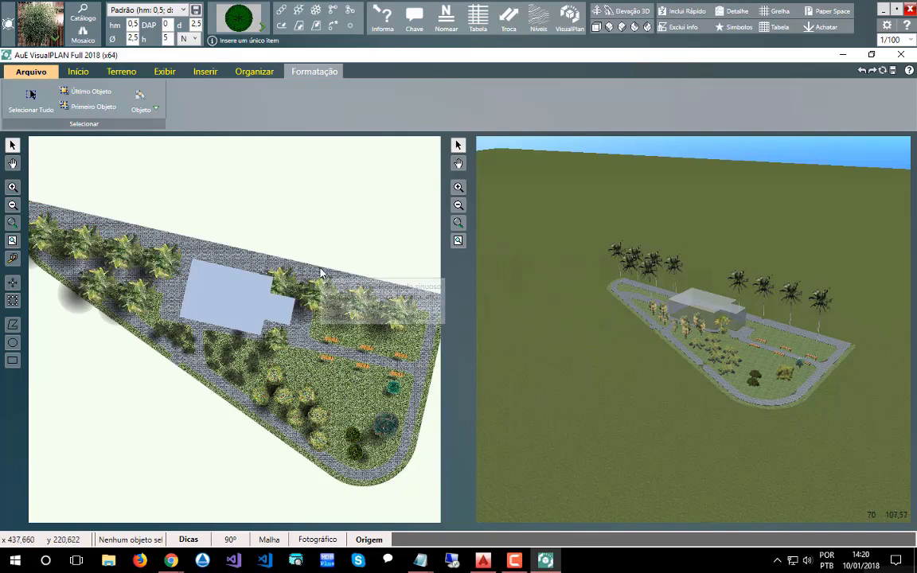
Bring the Dypsis lastelliana palm at the building's upper-right corner to the front and deselect it
mouse_move(283, 288)
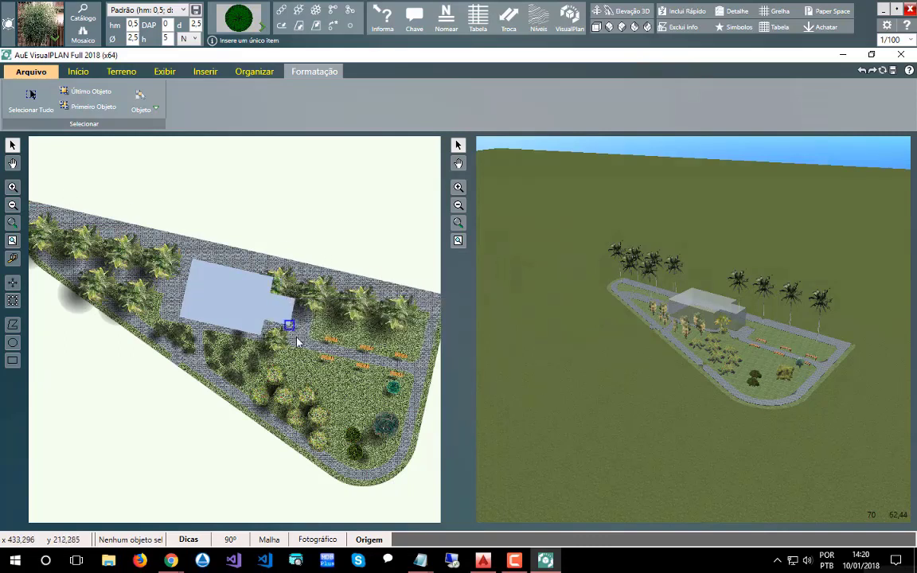
scroll(287, 294, up, 1)
scroll(286, 294, up, 1)
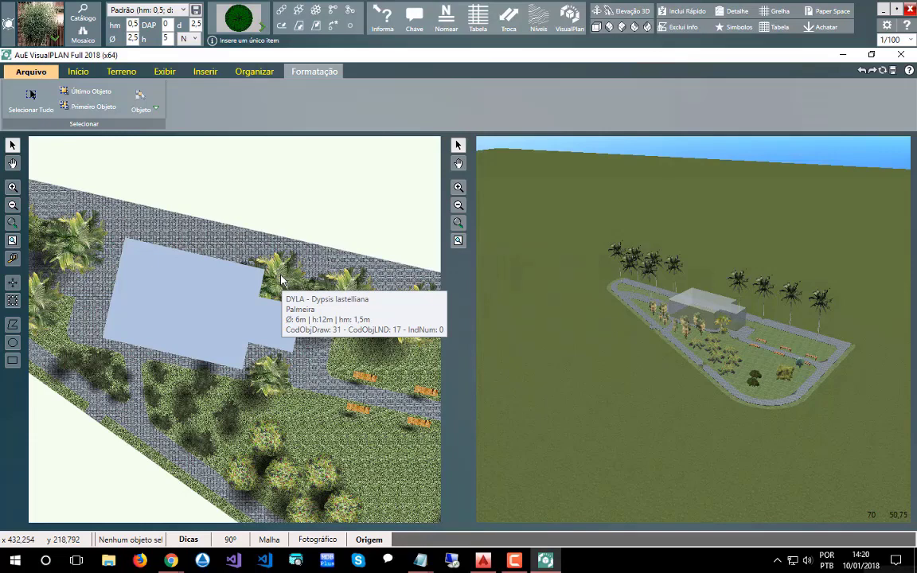
click(281, 280)
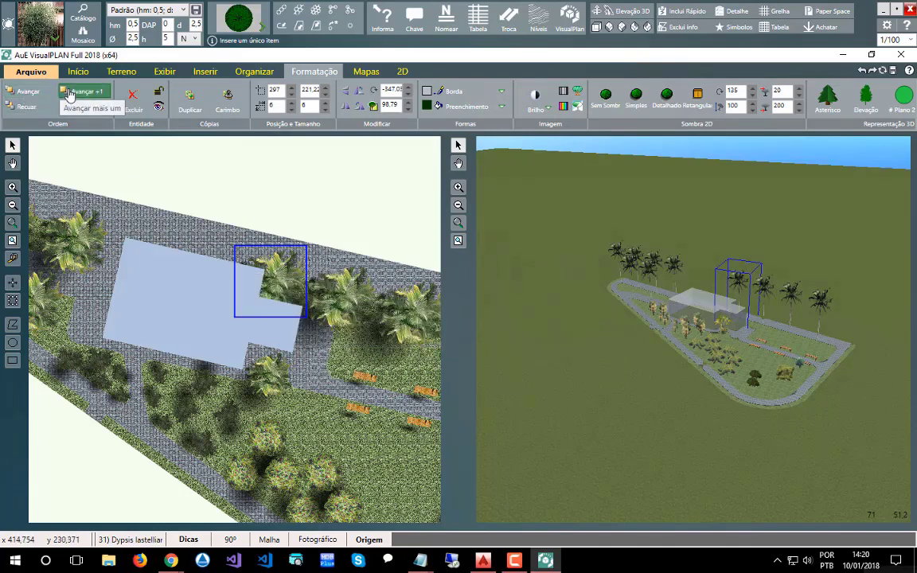
click(30, 90)
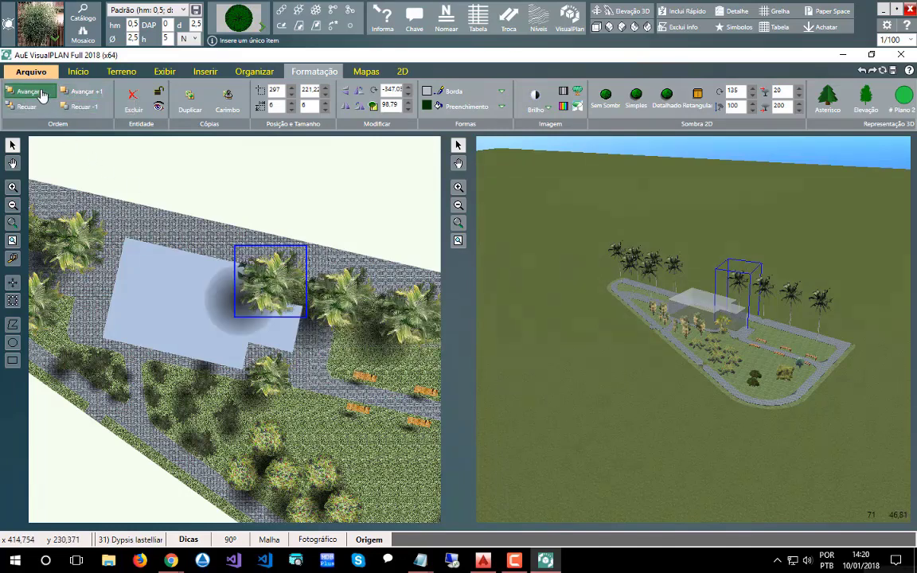
click(346, 203)
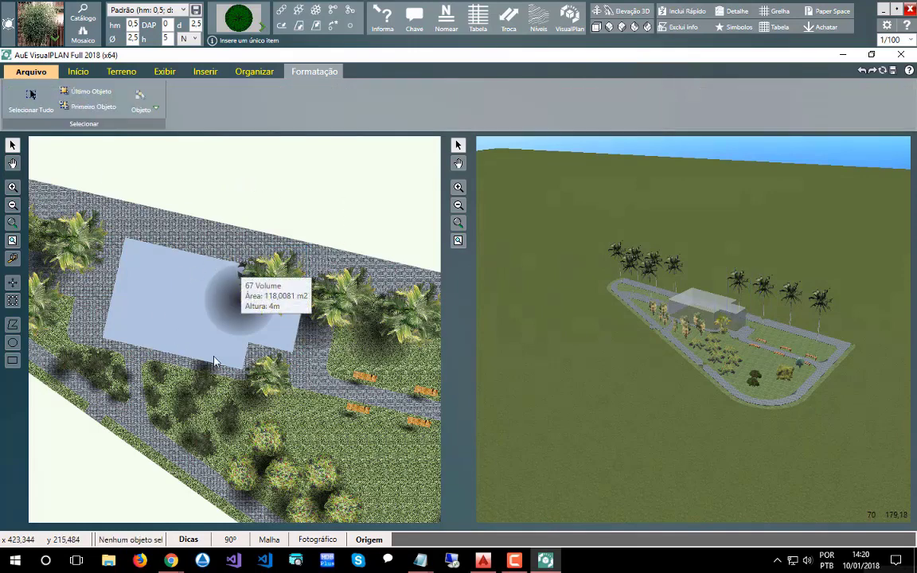
Set the opacity of the large Zoysia matrella lawn below the building to 80 and deselect it
scroll(364, 237, down, 3)
scroll(366, 239, up, 1)
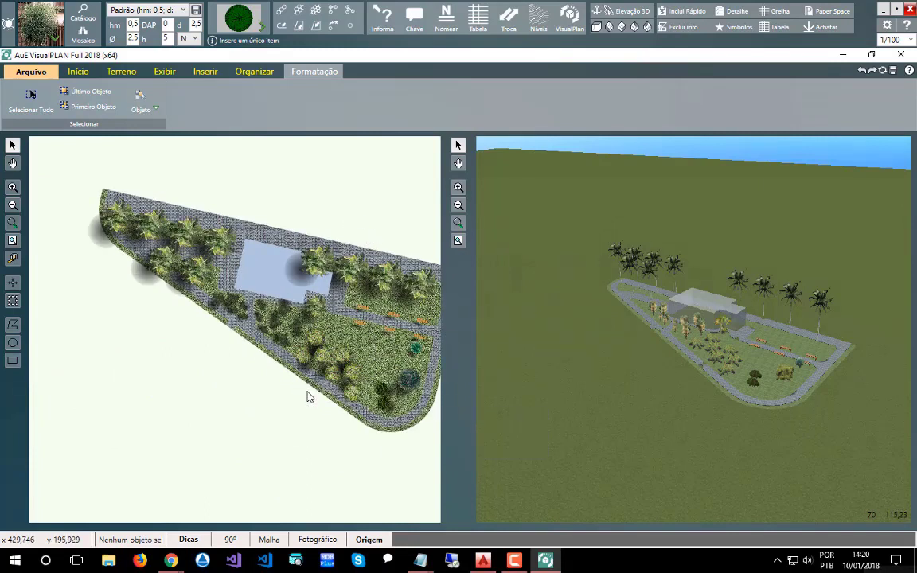
middle_drag(285, 378, 206, 371)
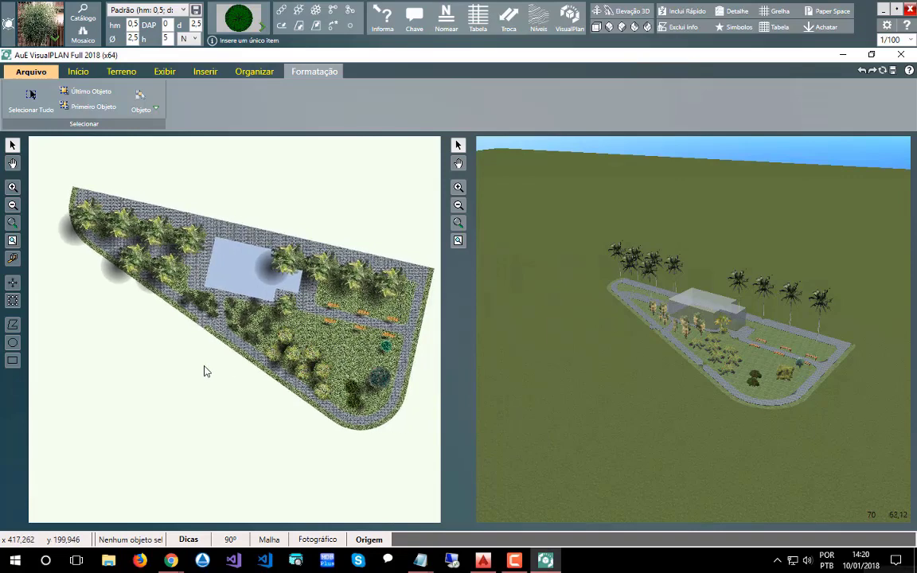
click(346, 344)
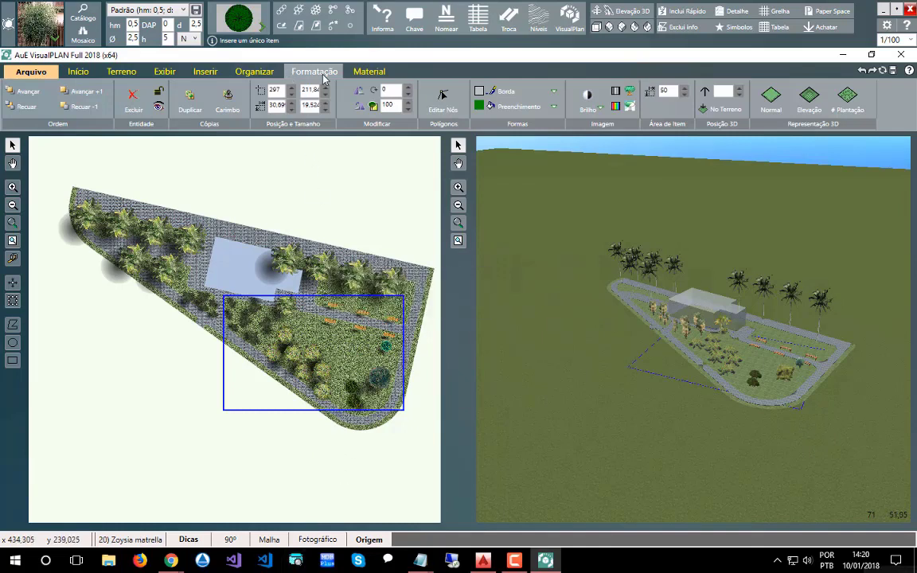
click(385, 106)
text(70)
key(Return)
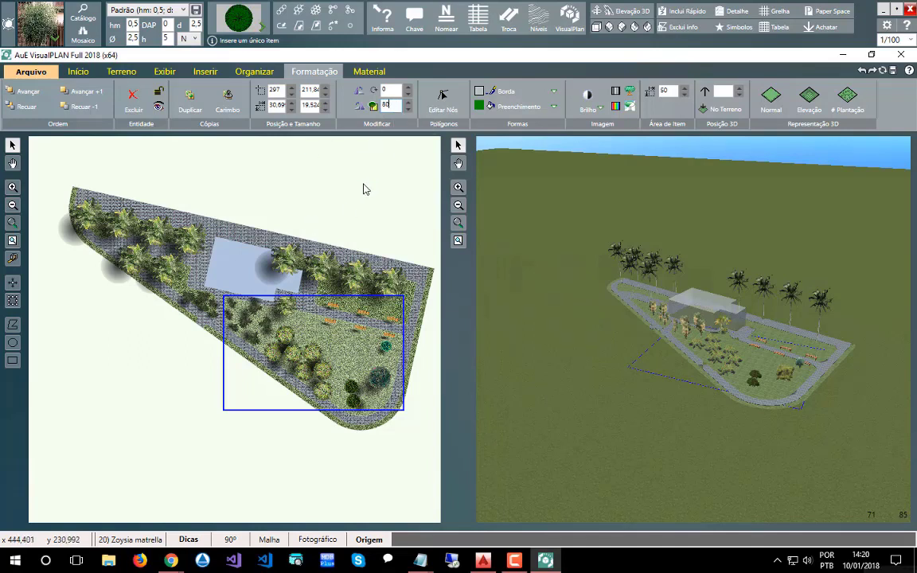
click(380, 256)
Set the opacity of the Zoysia matrella lawn beneath the palms to the building's right to 80 and deselect it
mouse_move(378, 306)
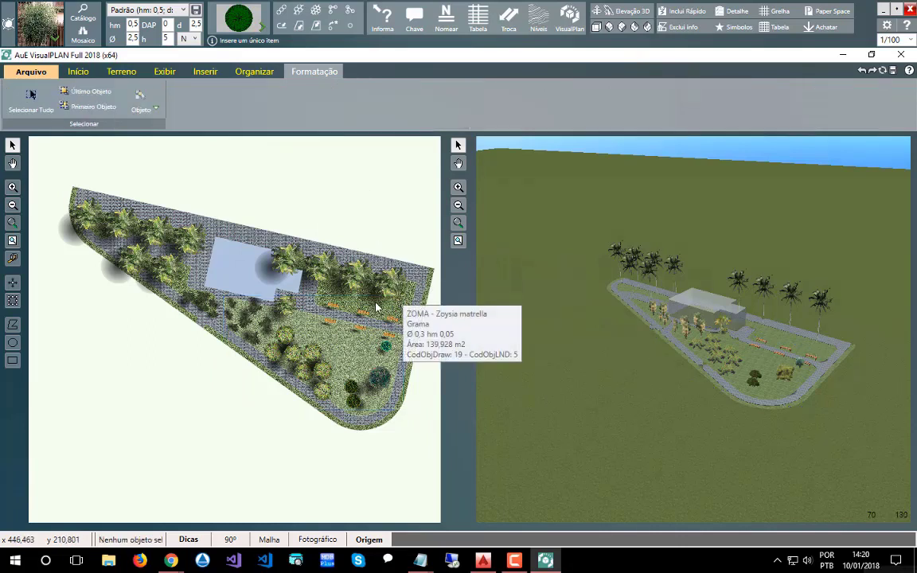
click(377, 306)
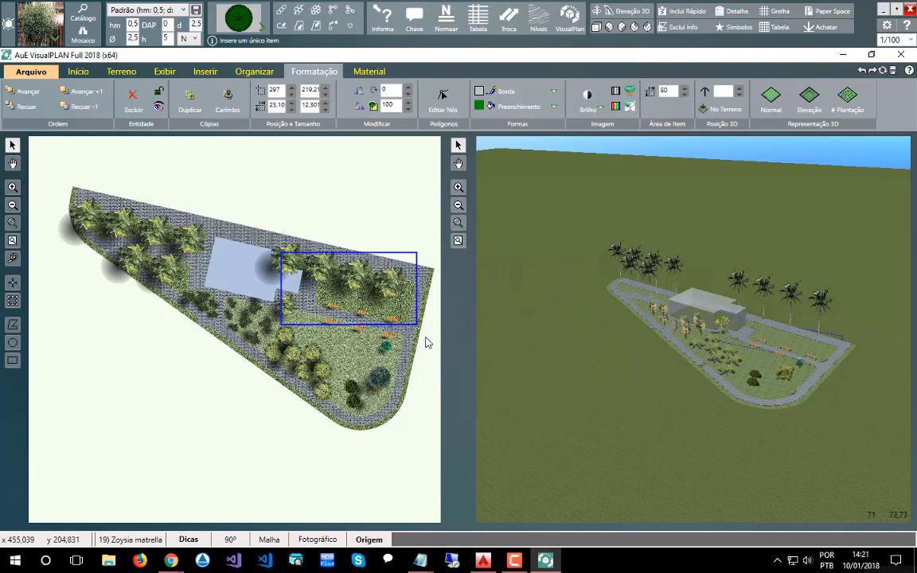
click(382, 106)
text(80)
key(Return)
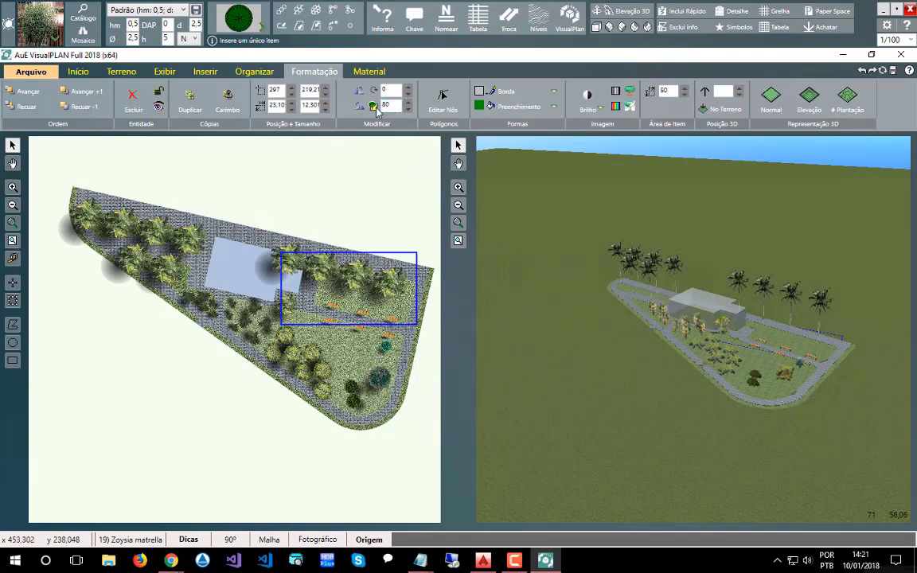
click(290, 194)
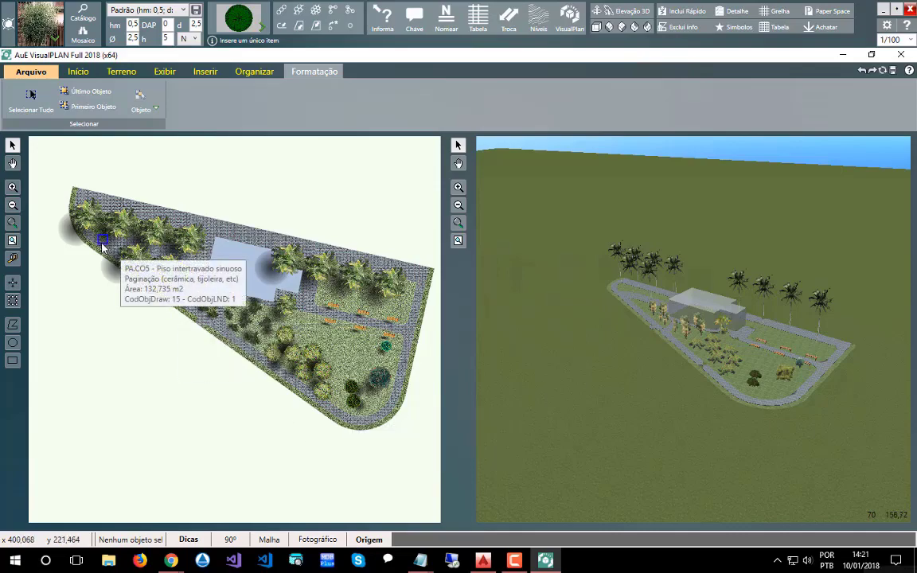
Set the opacity of the Zoysia matrella bed under the upper row of palms to the building's left to 80
scroll(115, 227, up, 6)
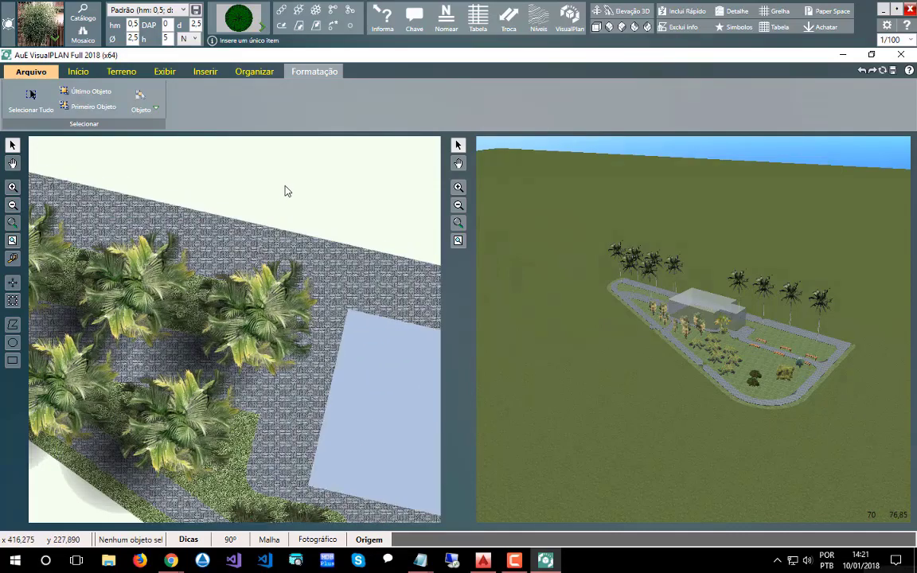
click(201, 312)
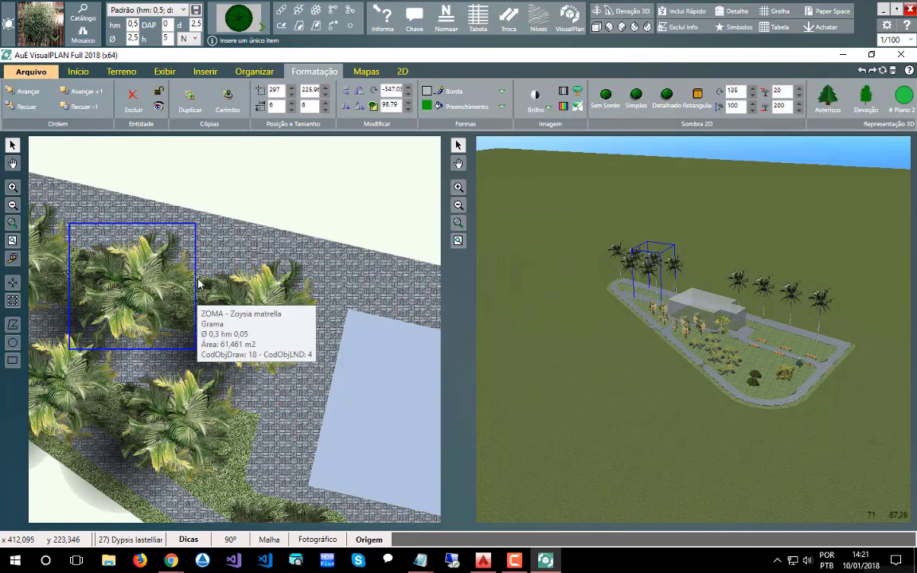
click(199, 284)
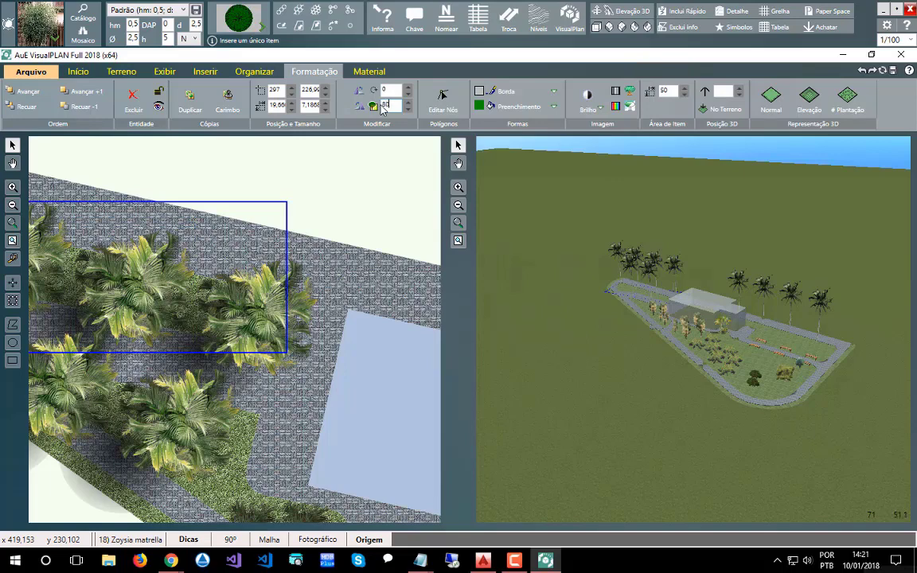
Set the opacity of the Zoysia matrella bed under the lower palms to the building's left to 80 and deselect it
click(241, 484)
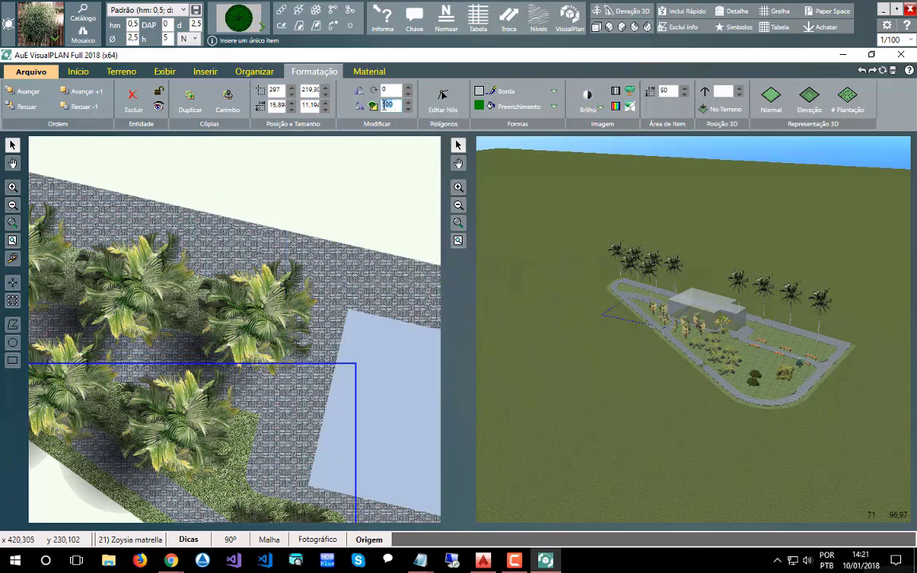
key(Return)
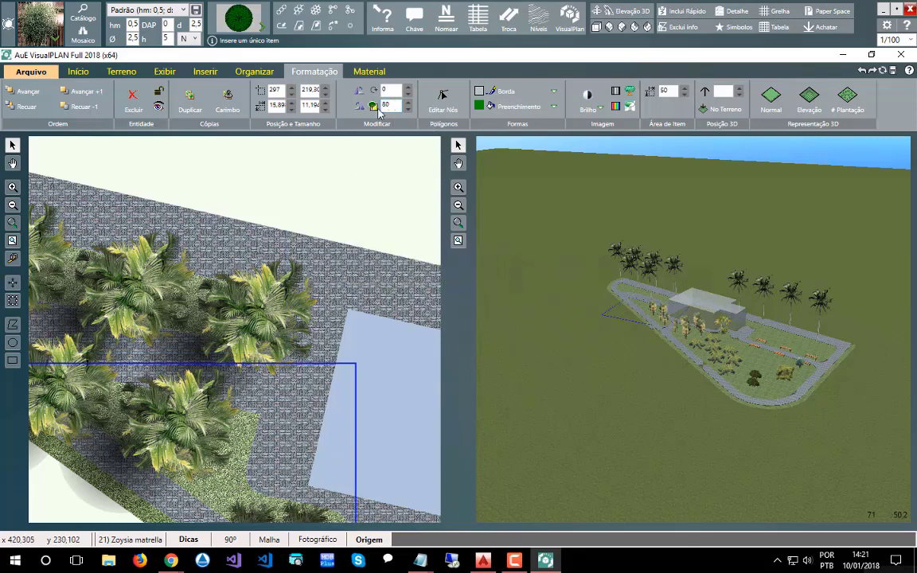
scroll(386, 225, down, 2)
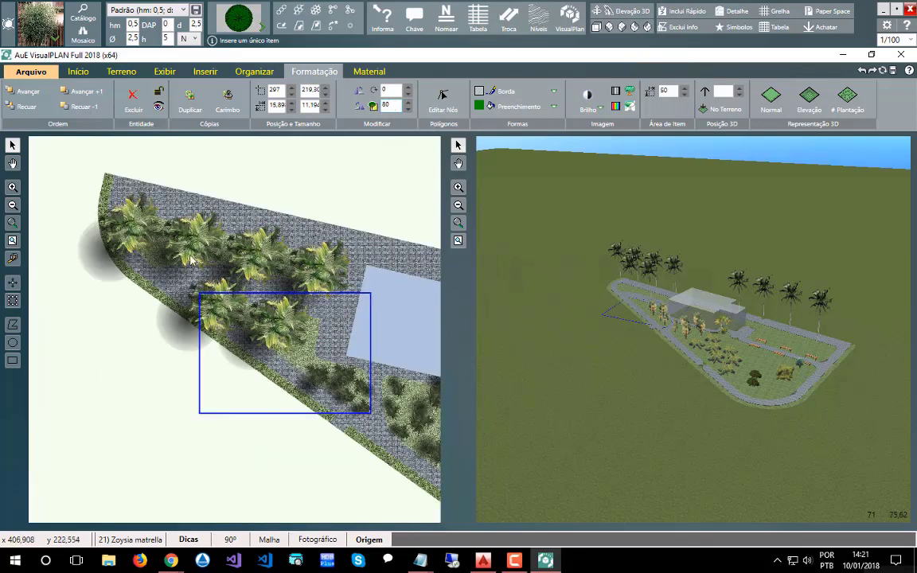
key(Escape)
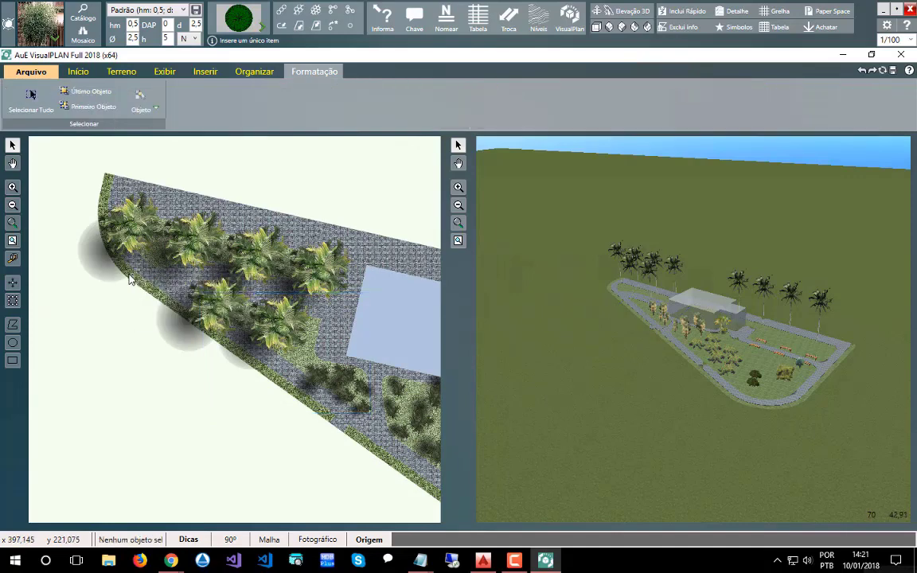
Set the opacity of the Zoysia matrella border strip along the site's left edge to 80
click(164, 300)
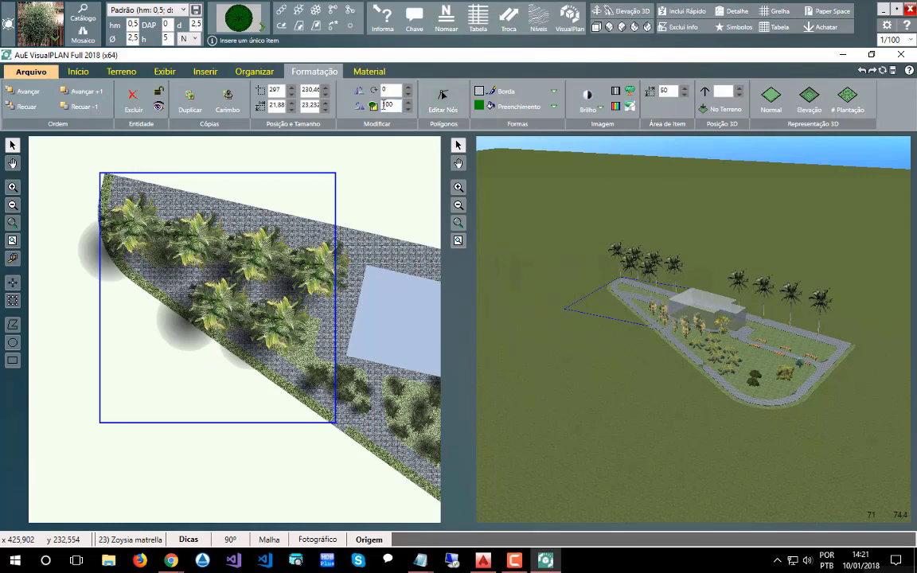
text(60)
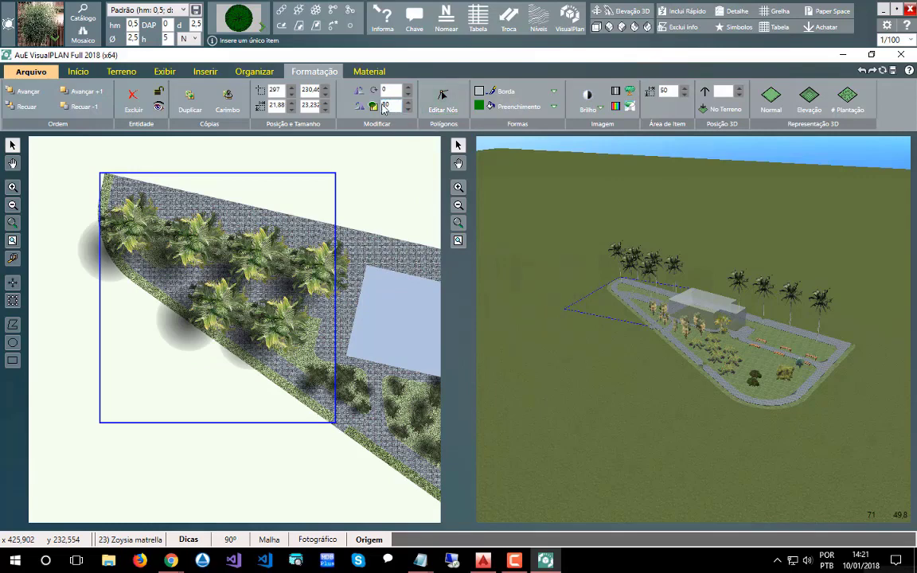
Set the opacity of the Zoysia matrella border strip along the site's lower-right edge to 80 and deselect it
click(366, 447)
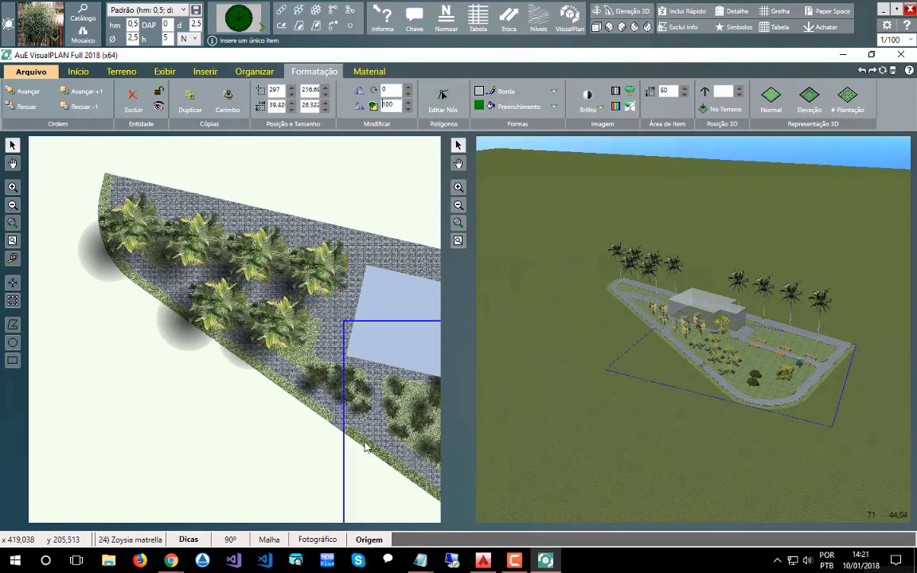
scroll(223, 398, down, 5)
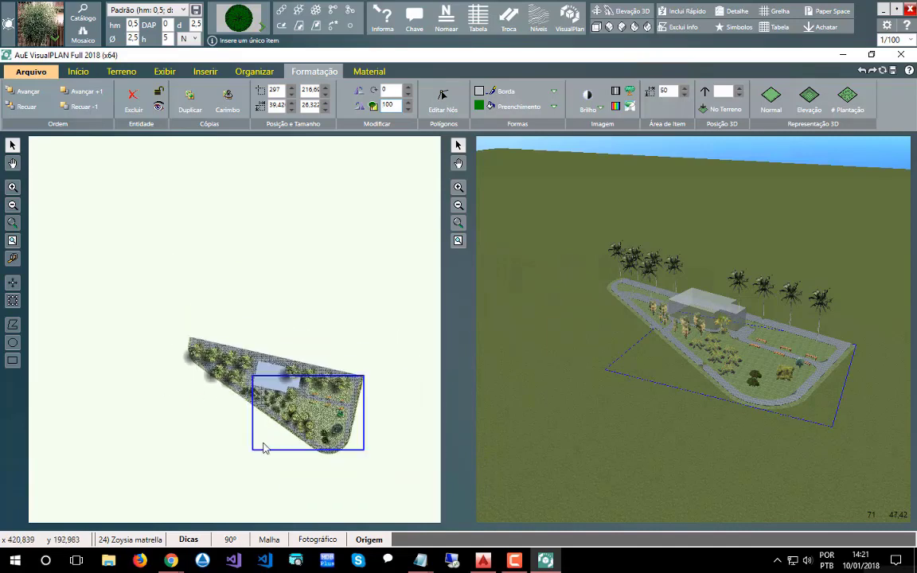
scroll(265, 448, up, 3)
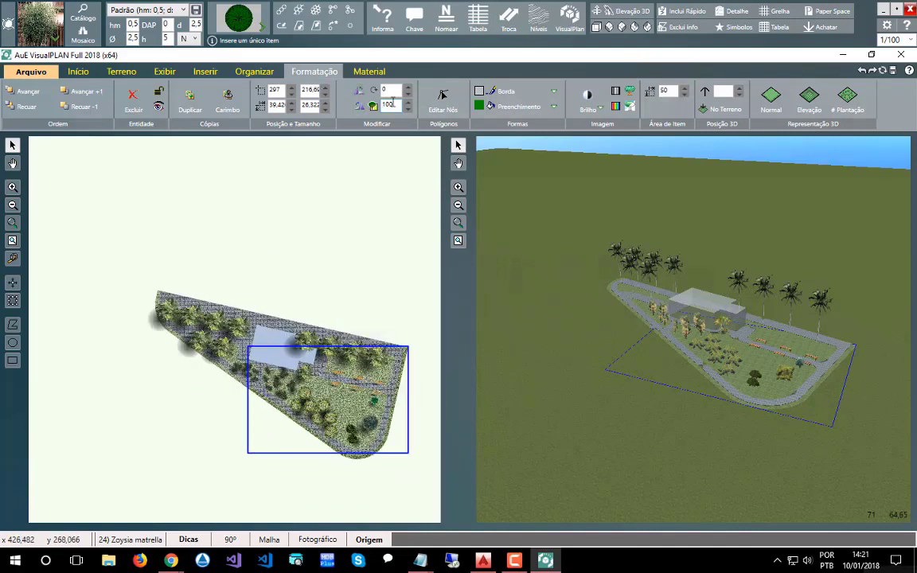
double_click(384, 104)
text(80)
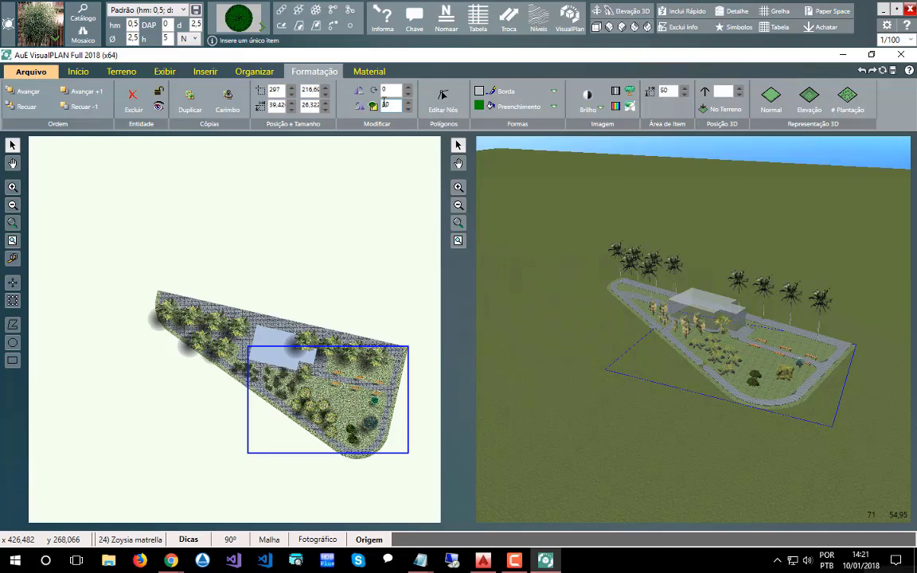
click(234, 452)
Set the opacity of the ten Dypsis lastelliana palms on both sides of the building to 70 and deselect them
scroll(266, 434, up, 1)
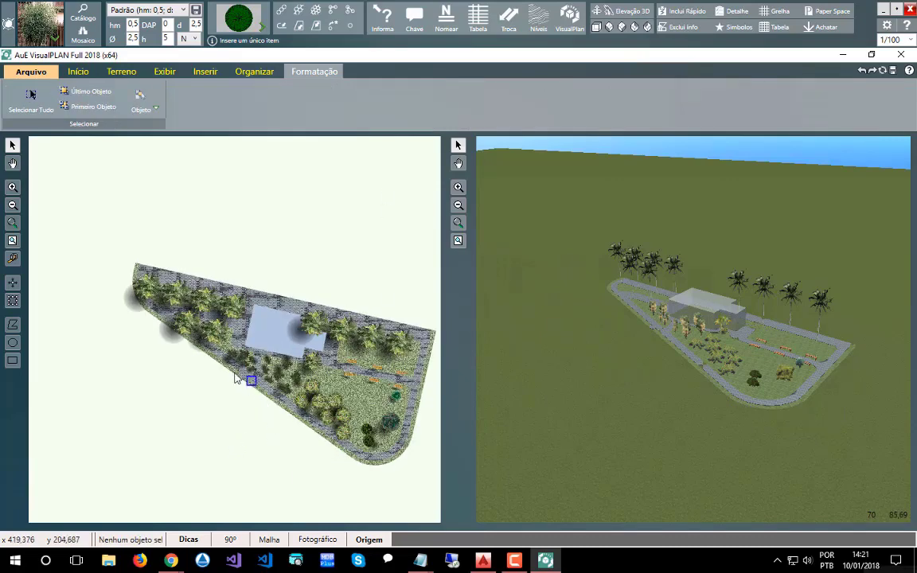
scroll(235, 379, up, 1)
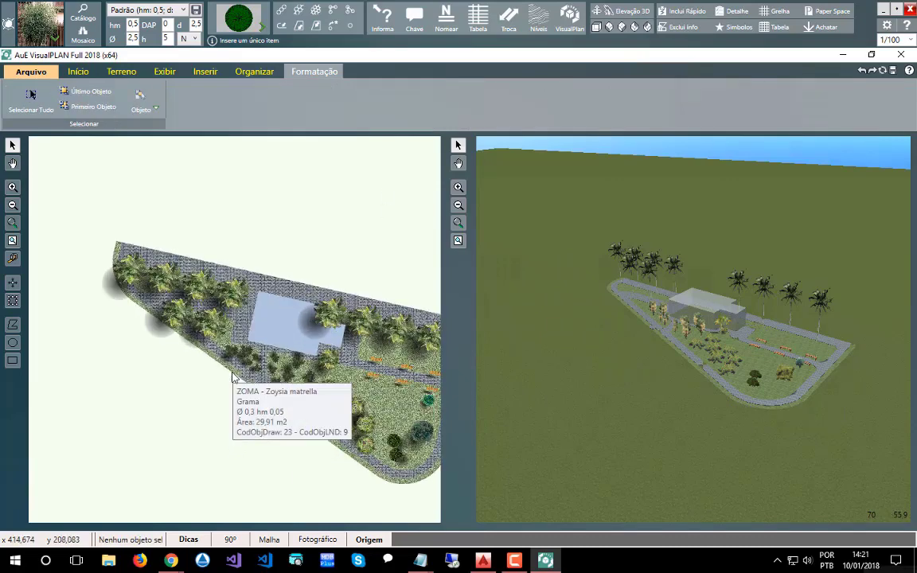
click(129, 267)
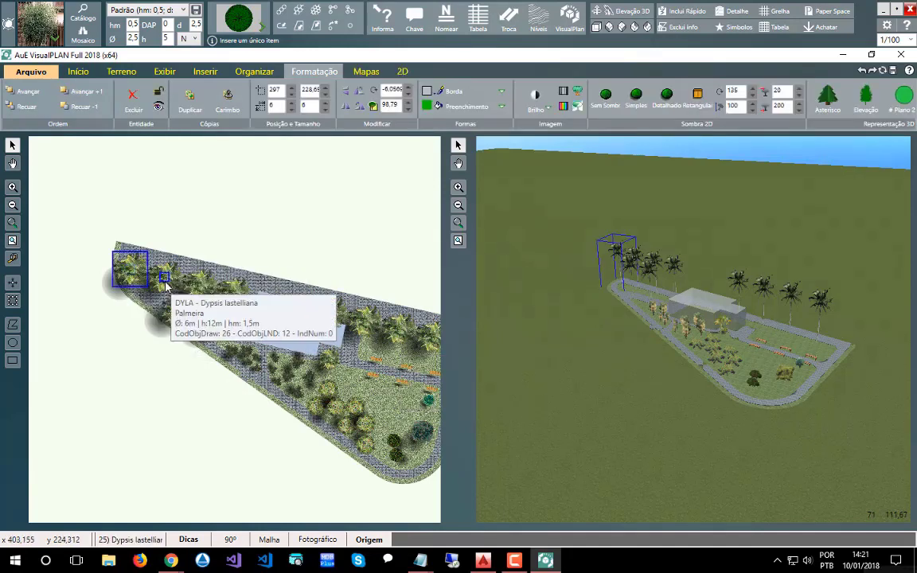
shift+click(165, 280)
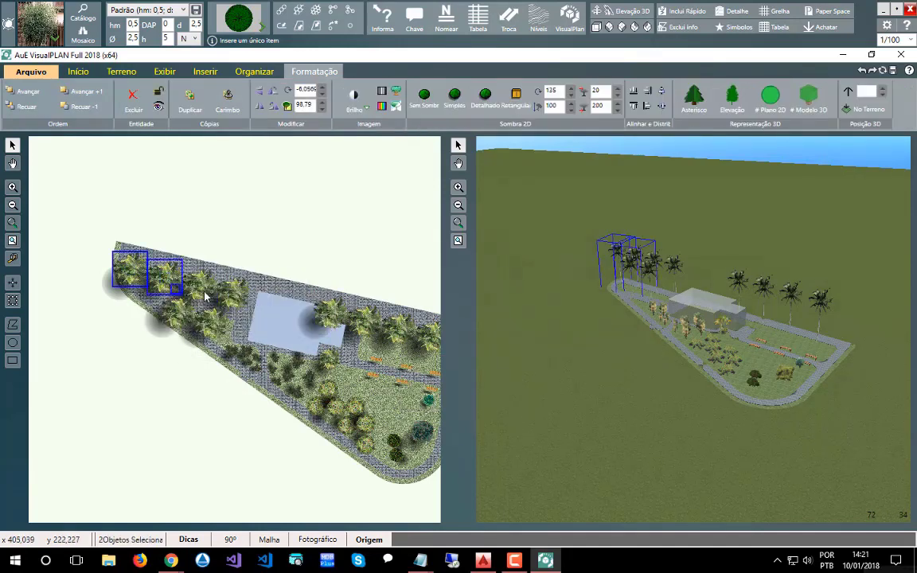
shift+click(203, 280)
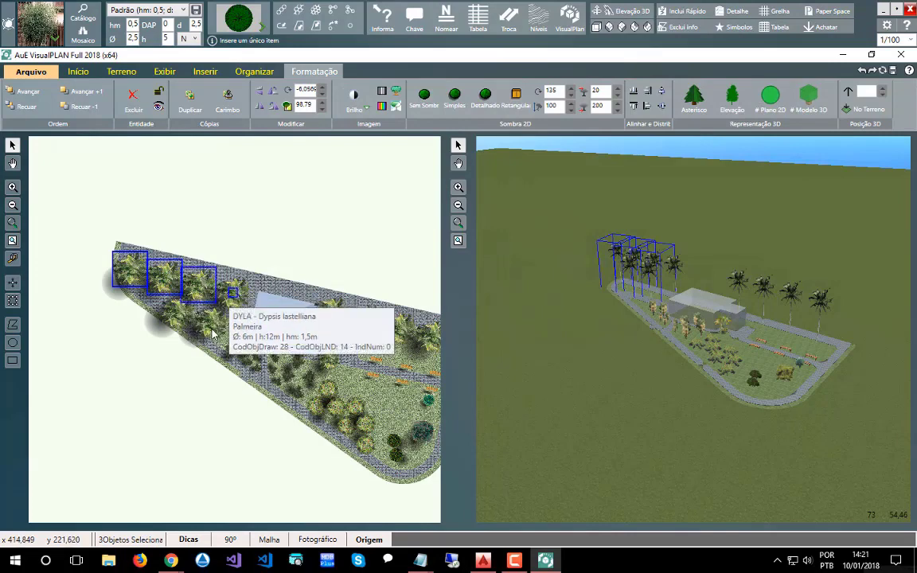
shift+click(232, 292)
shift+click(207, 320)
shift+click(177, 317)
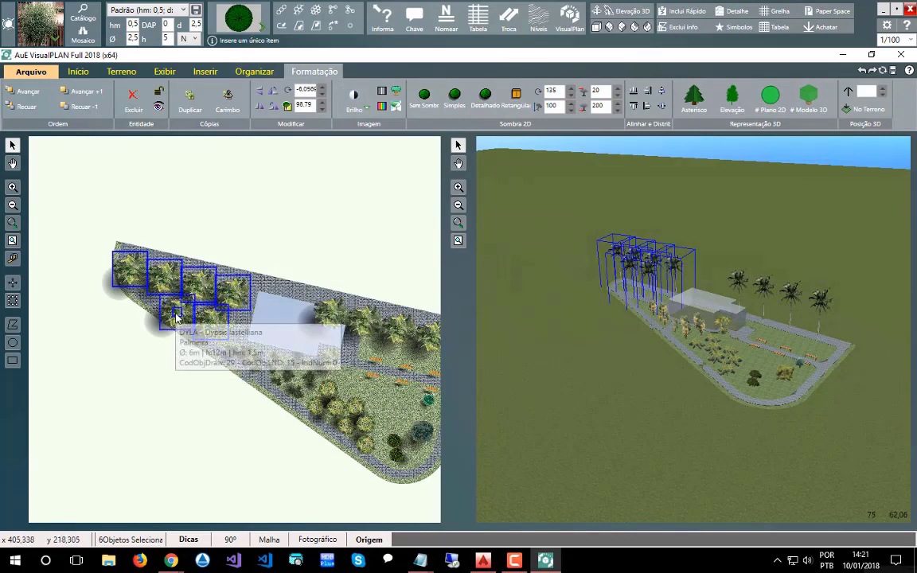
shift+click(328, 313)
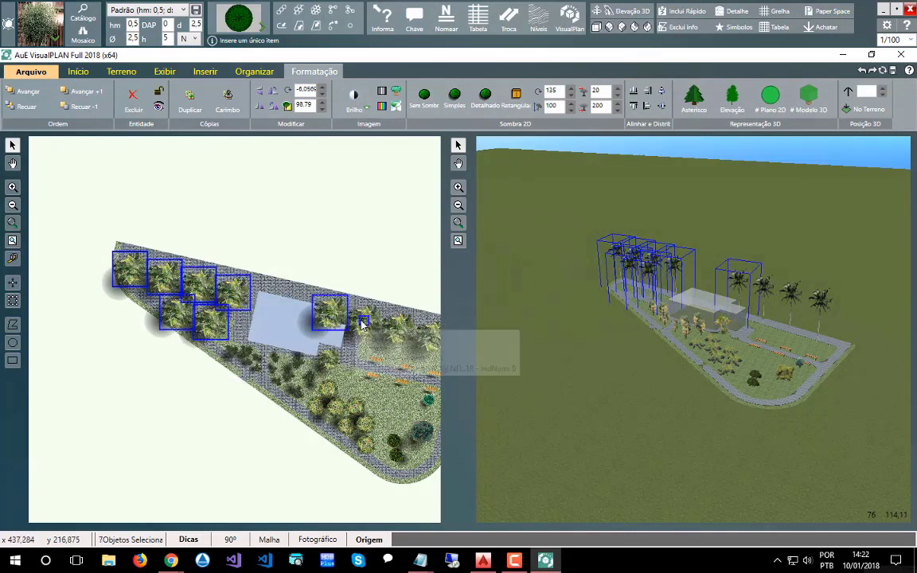
shift+click(362, 320)
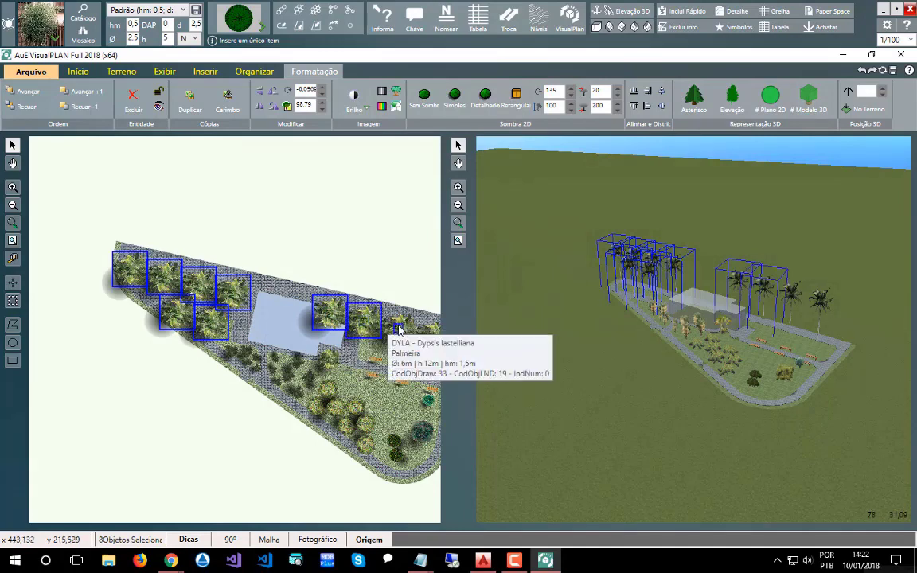
shift+click(399, 329)
shift+click(428, 333)
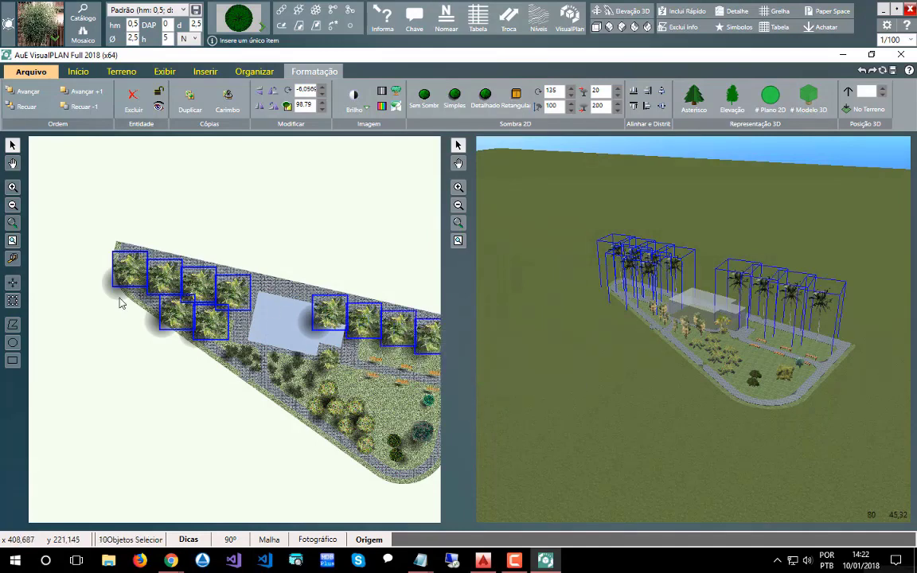
scroll(112, 296, down, 1)
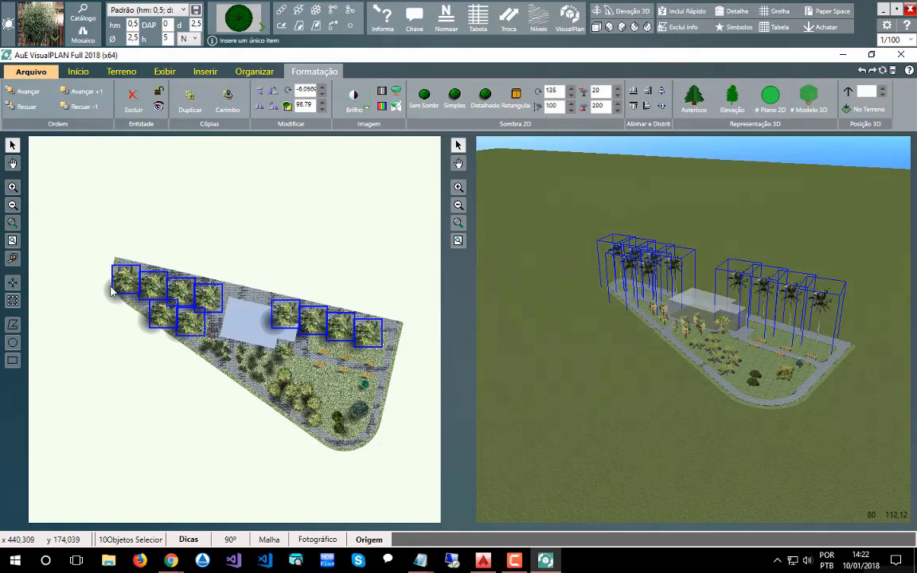
double_click(297, 104)
text(70)
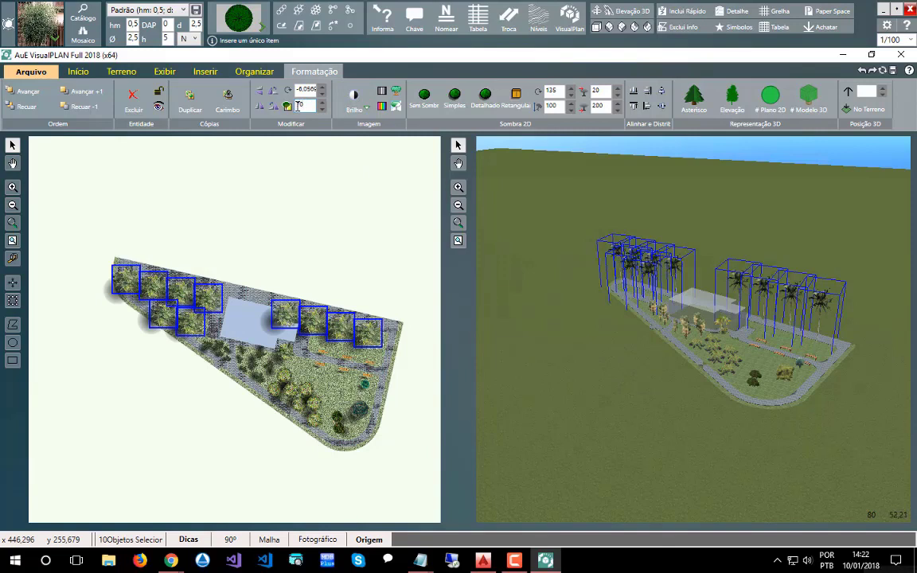
click(117, 375)
Give the ten Dypsis lastelliana palms on both sides of the building the detailed 2D shadow and deselect them
scroll(97, 334, up, 1)
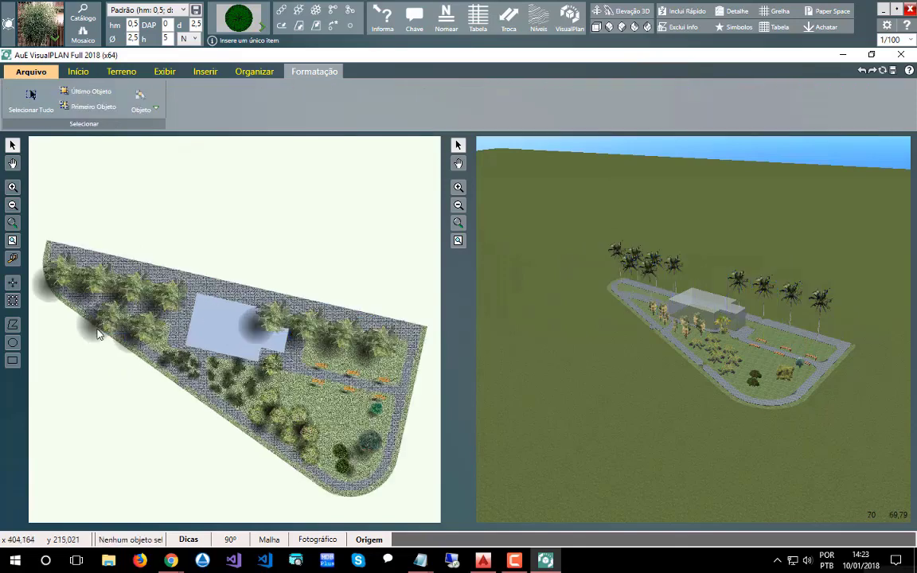
click(61, 275)
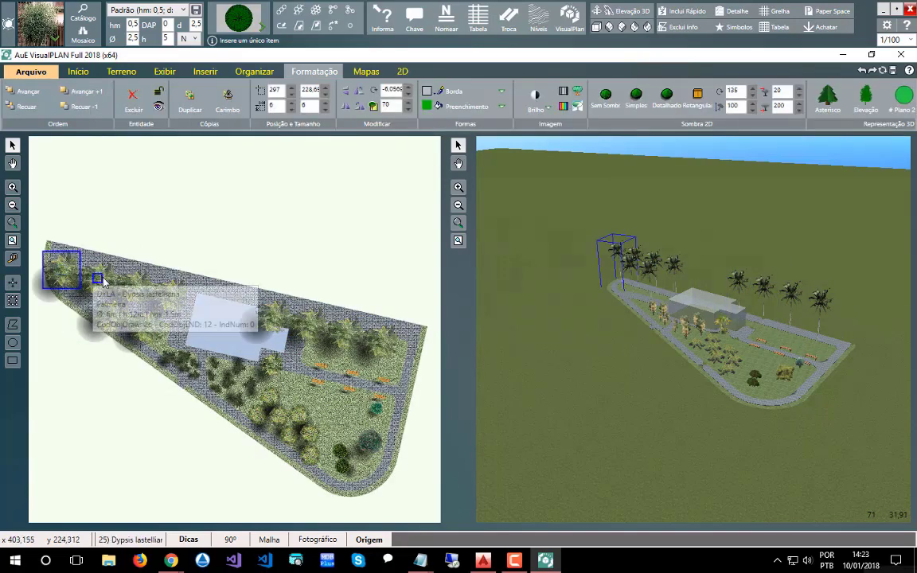
shift+click(98, 277)
shift+click(134, 280)
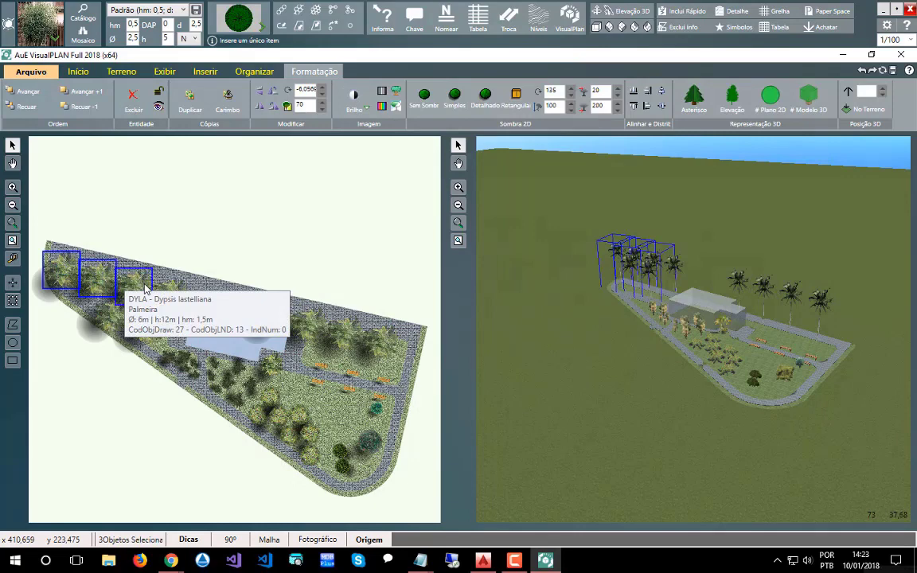
shift+click(170, 293)
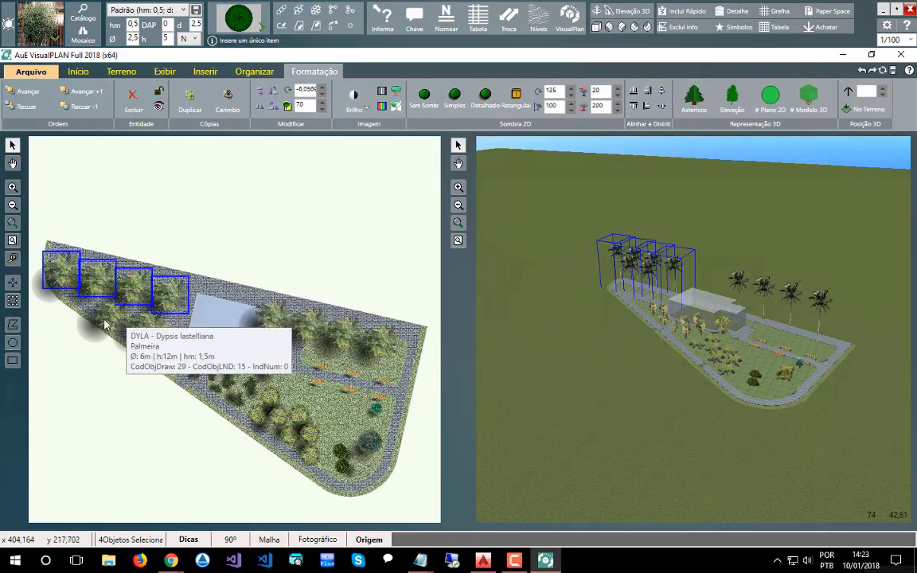
shift+click(109, 315)
shift+click(146, 326)
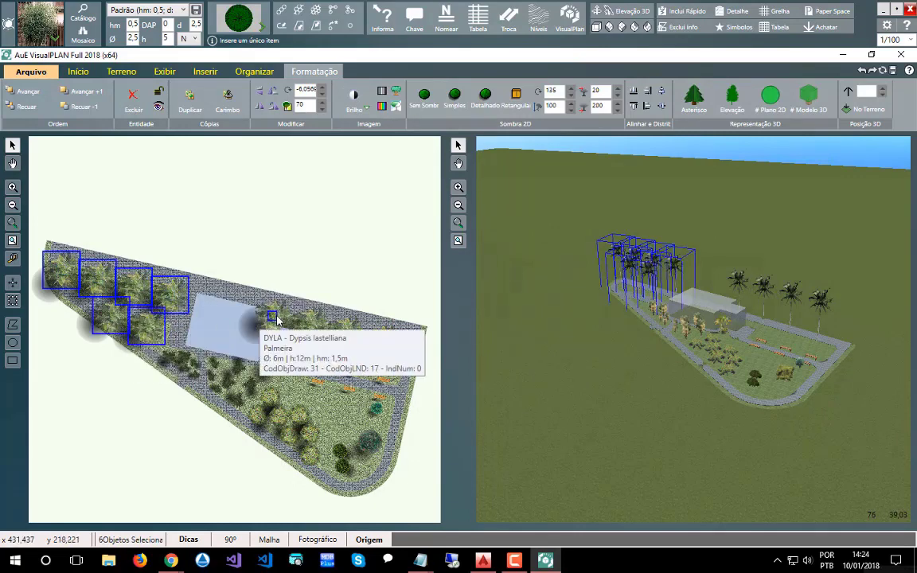
shift+click(274, 318)
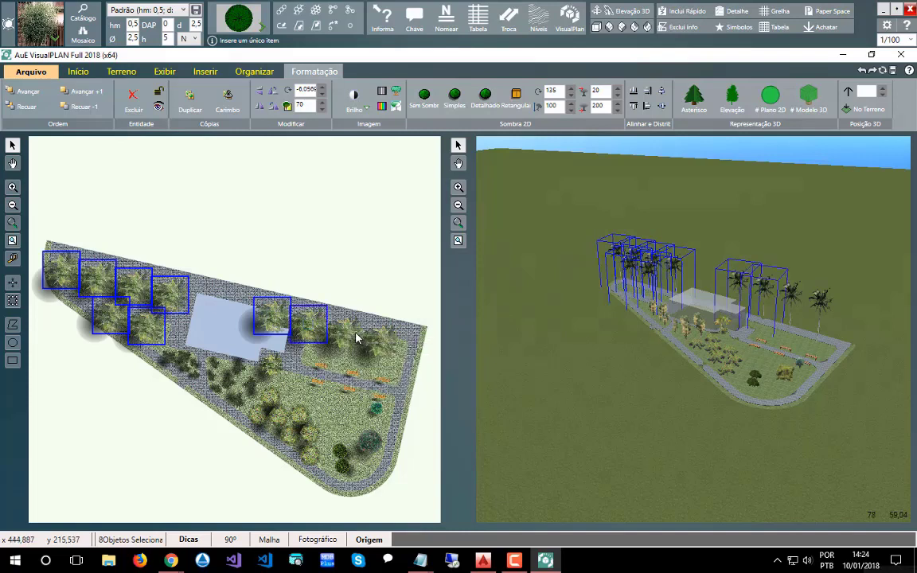
shift+click(308, 323)
shift+click(344, 333)
shift+click(389, 347)
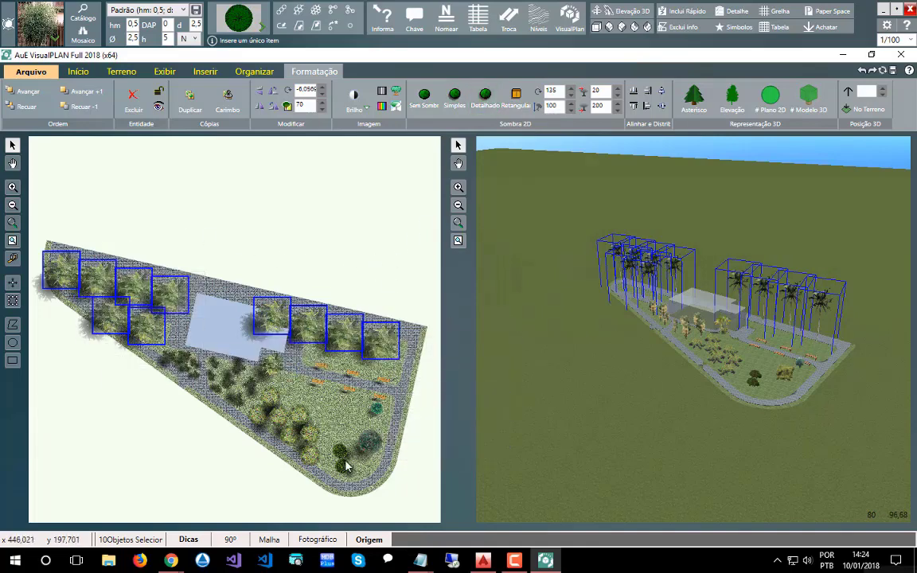
click(214, 478)
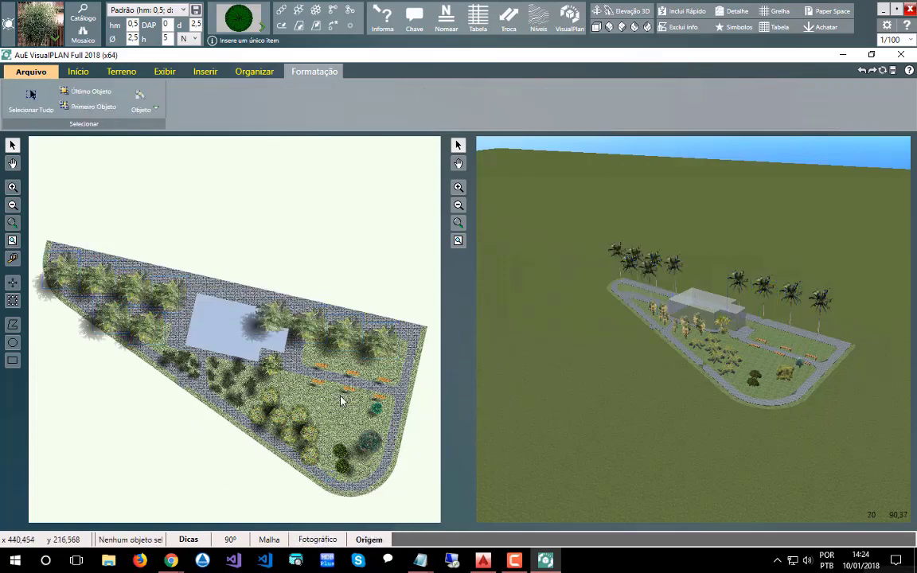
Select the twelve Cyrtostachys renda palms in the lawn beds between the building and the site's lower-left edge
scroll(327, 466, up, 1)
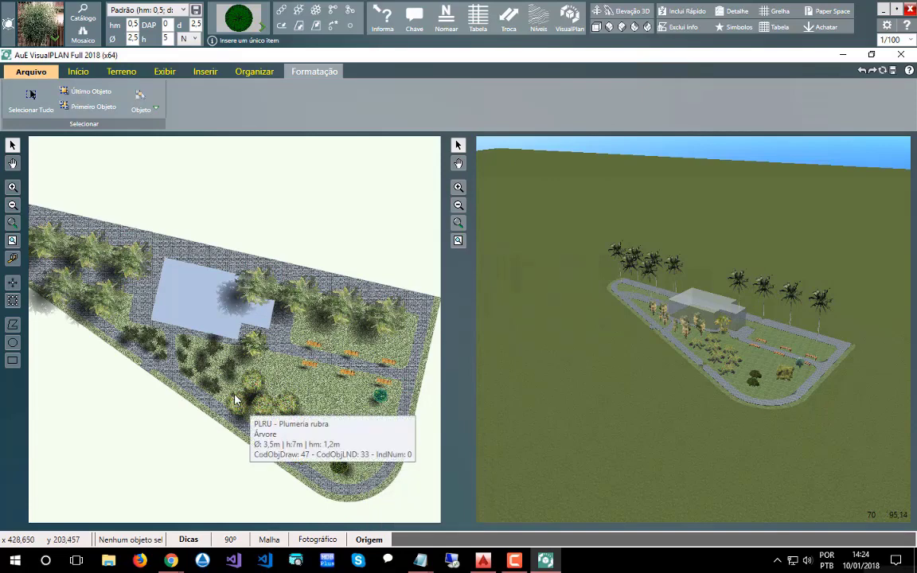
scroll(211, 354, up, 1)
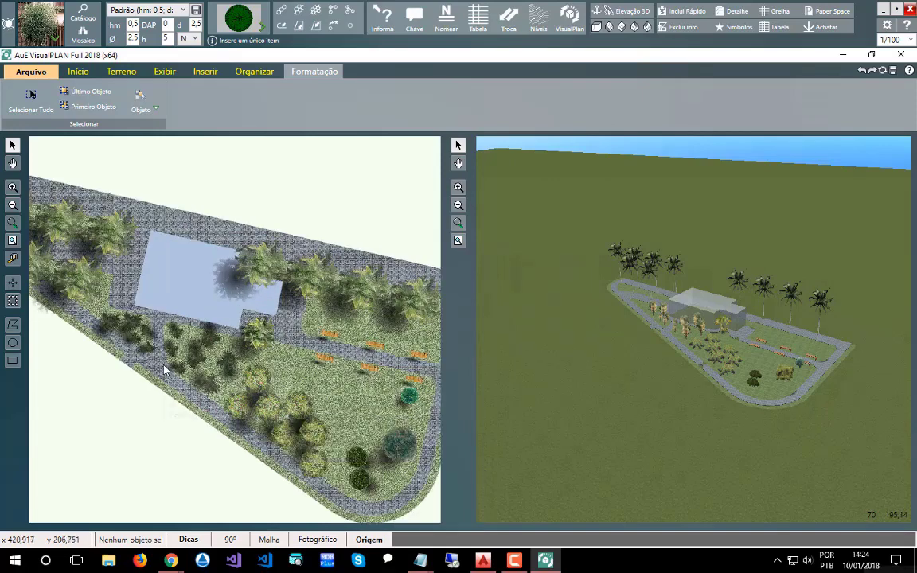
click(115, 330)
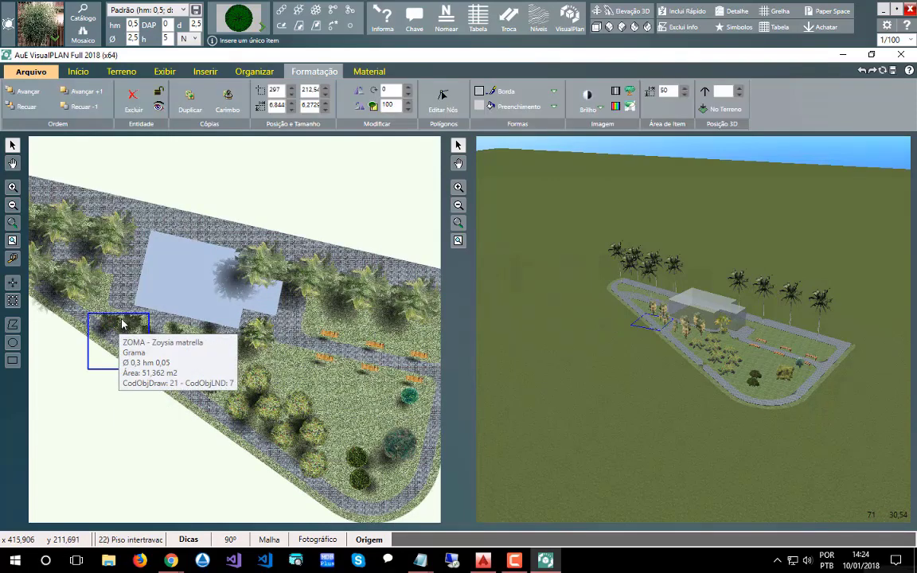
click(99, 400)
scroll(108, 322, up, 3)
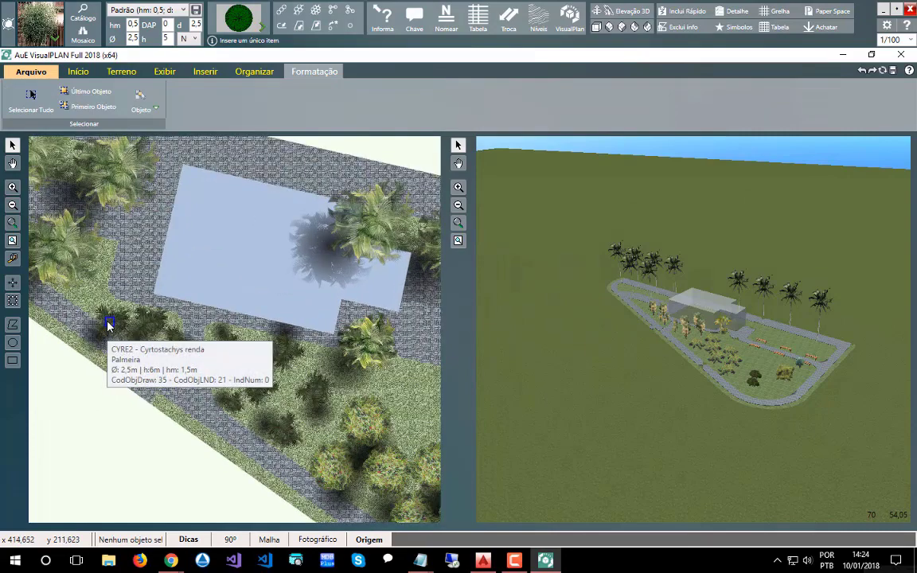
click(111, 323)
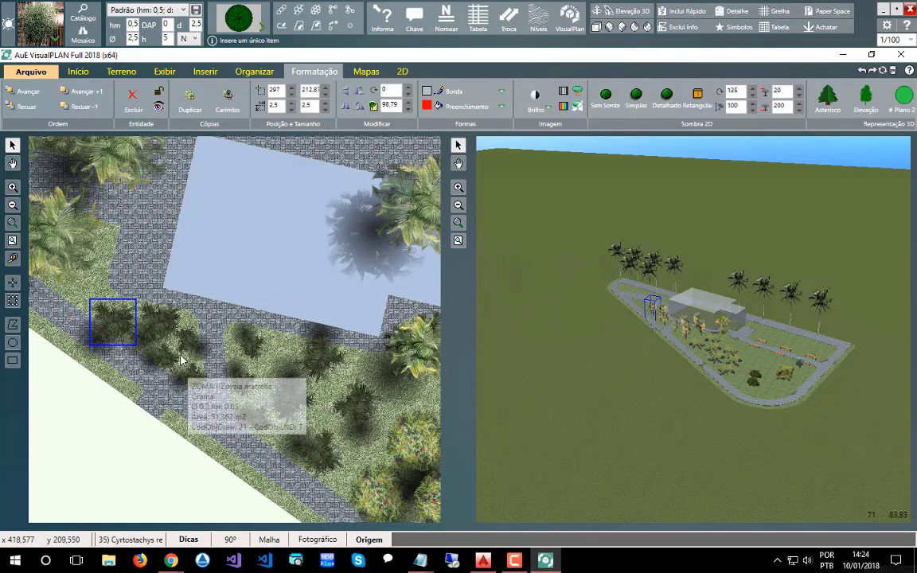
shift+click(160, 327)
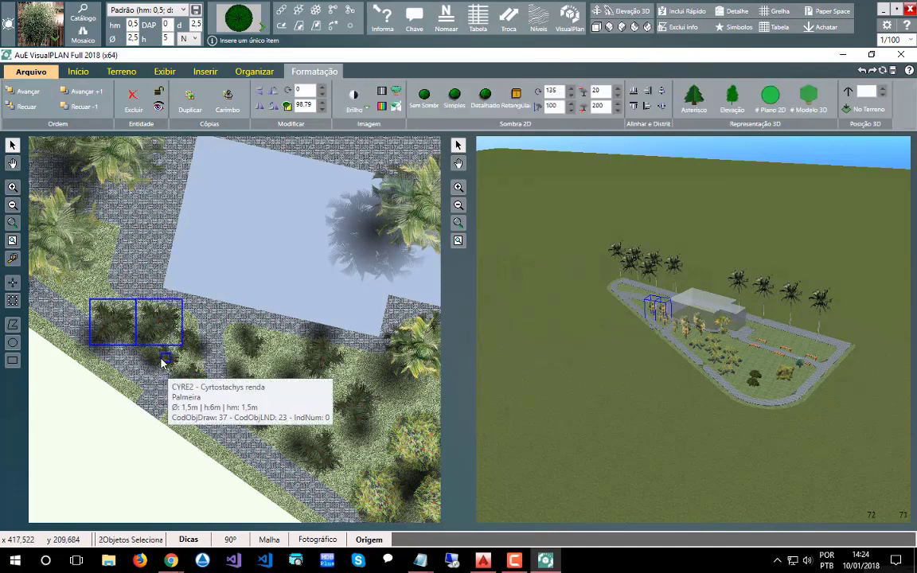
shift+click(164, 358)
shift+click(193, 377)
shift+click(188, 341)
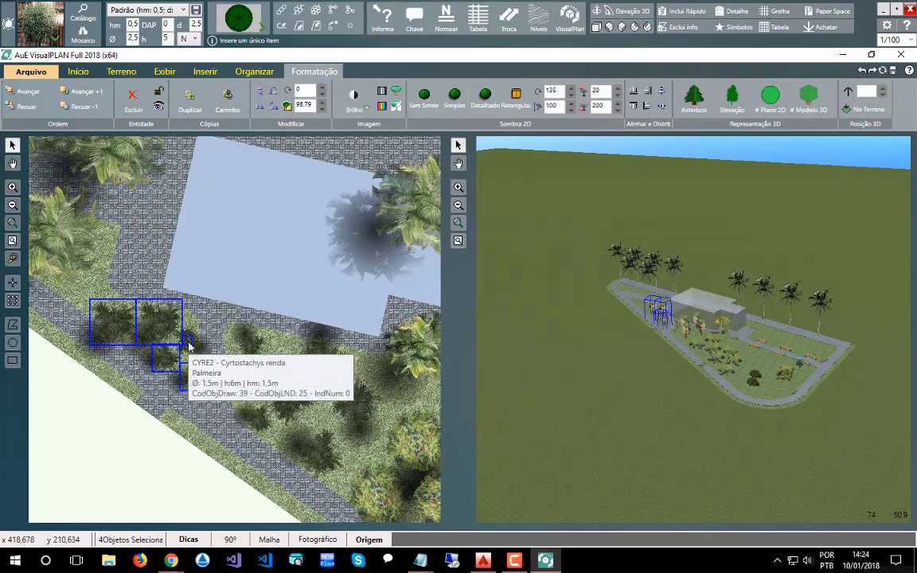
shift+click(251, 347)
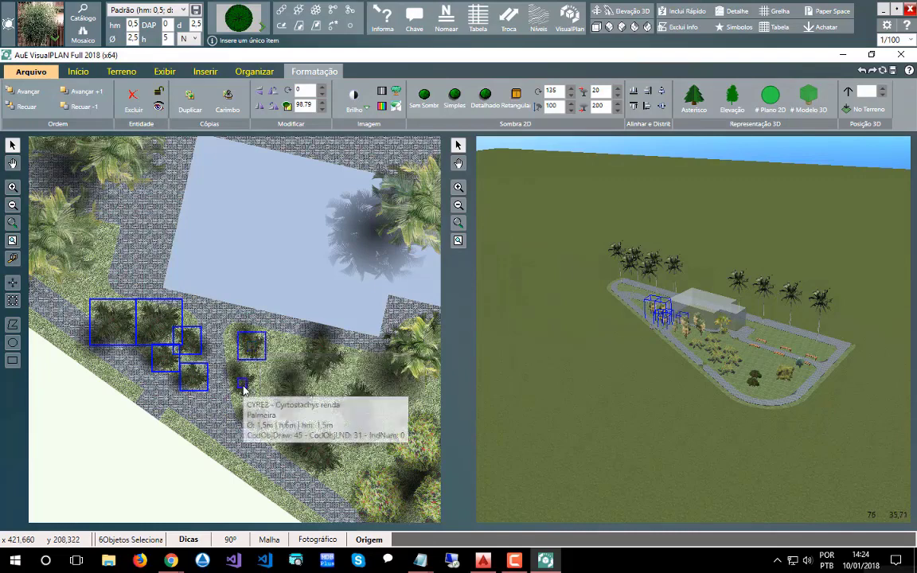
shift+click(242, 384)
shift+click(259, 419)
shift+click(290, 400)
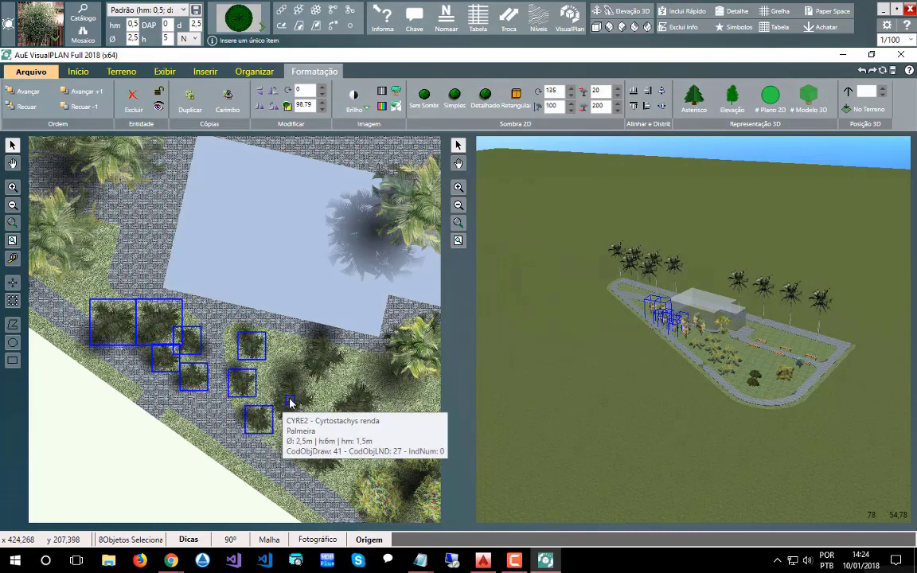
shift+click(320, 358)
shift+click(357, 404)
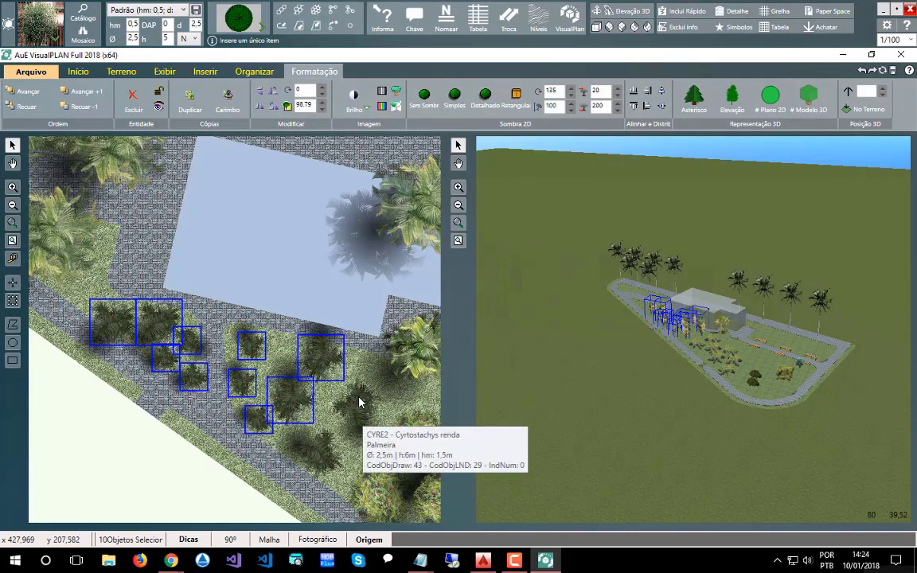
shift+click(323, 458)
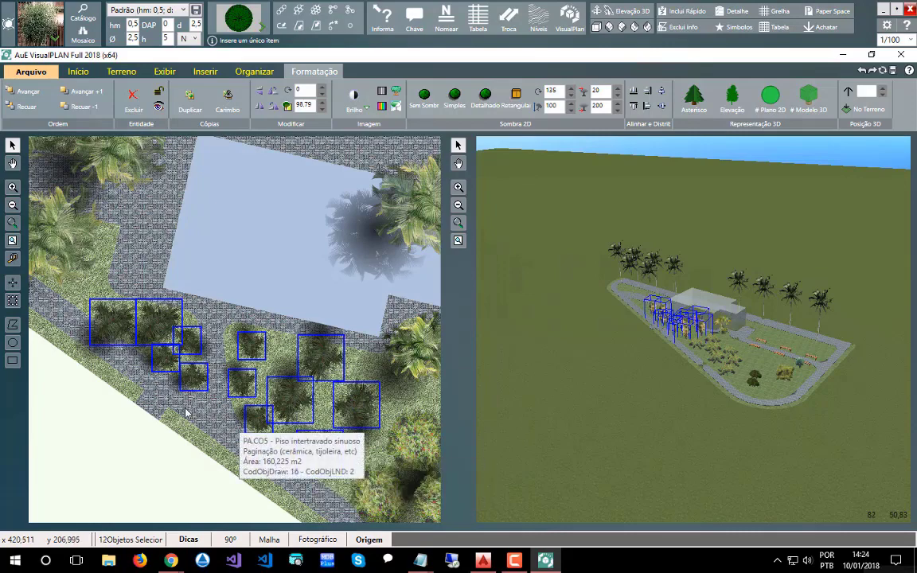
Add the palm at the building's lower corner, the seven Plumeria rubra and four remaining trees, set the 2D shadow length to 110, and deselect all
scroll(176, 409, down, 1)
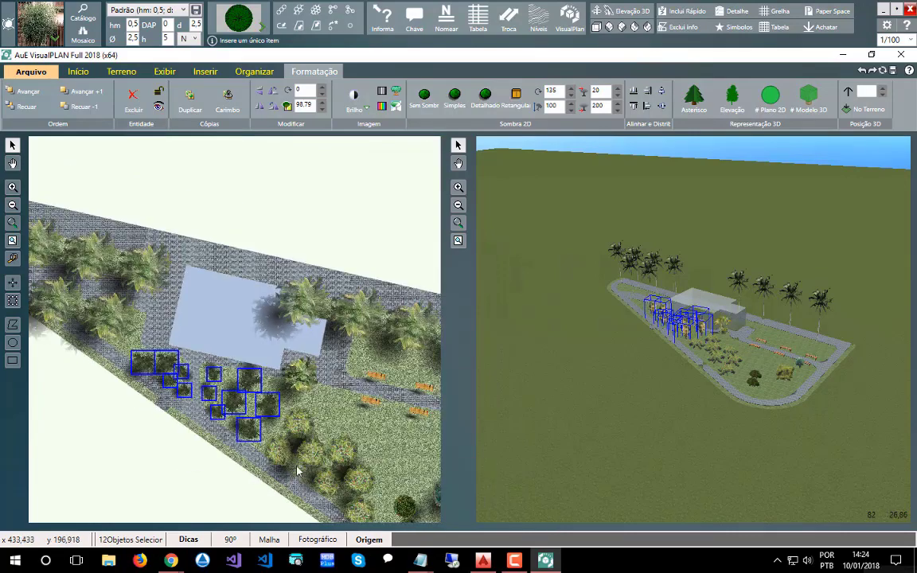
scroll(231, 398, down, 1)
click(287, 379)
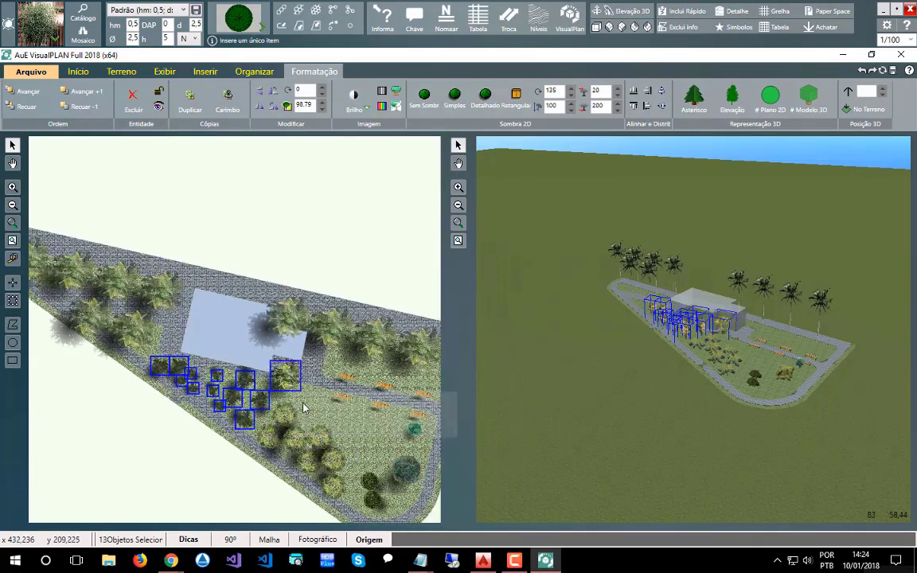
click(273, 449)
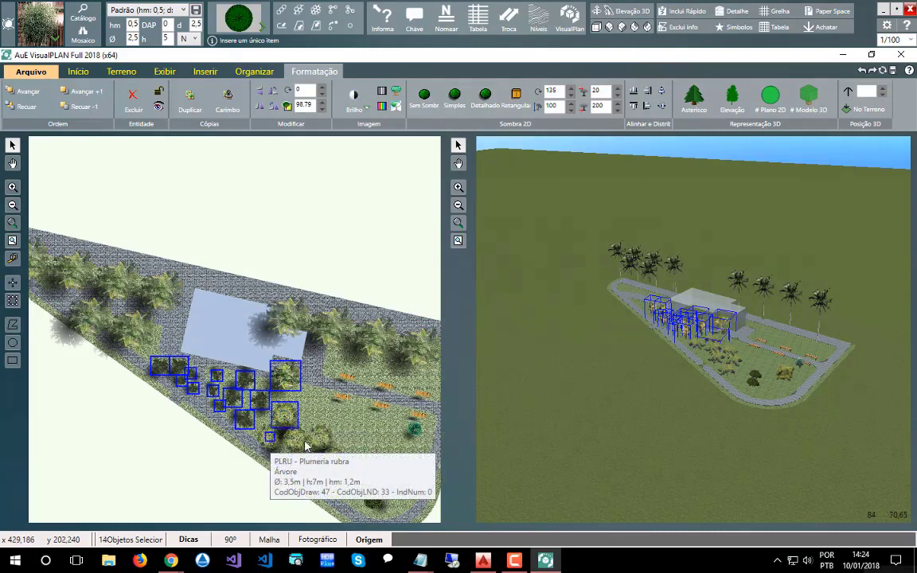
click(296, 439)
click(317, 444)
click(319, 437)
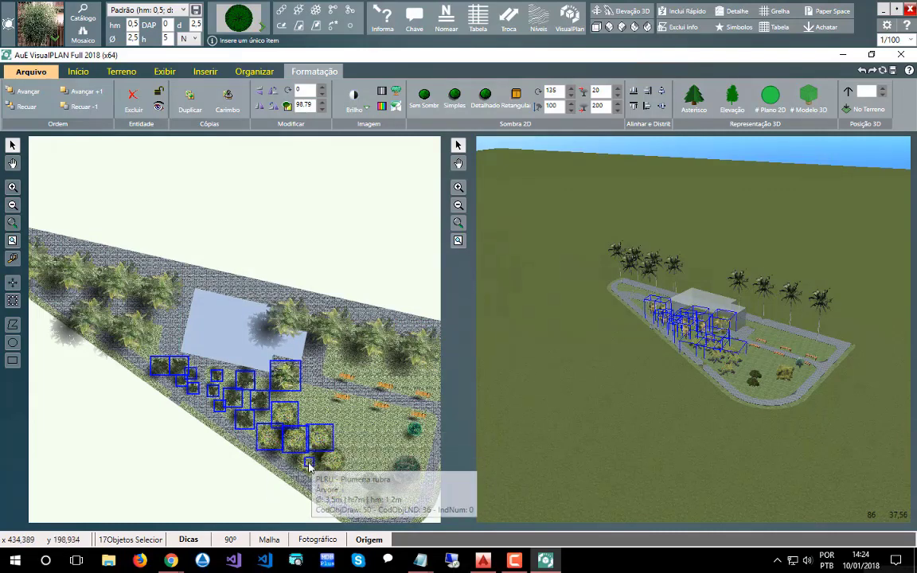
click(309, 466)
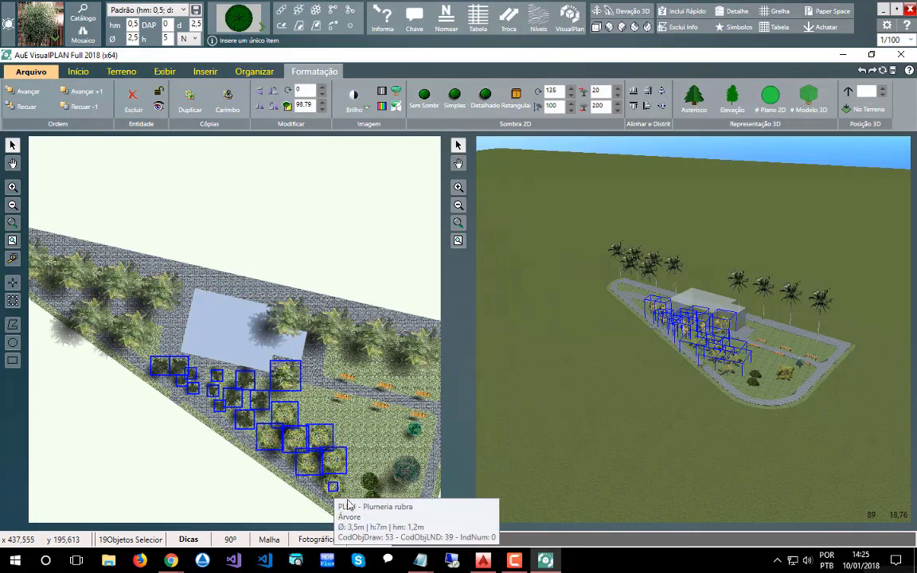
click(334, 489)
click(334, 462)
click(371, 483)
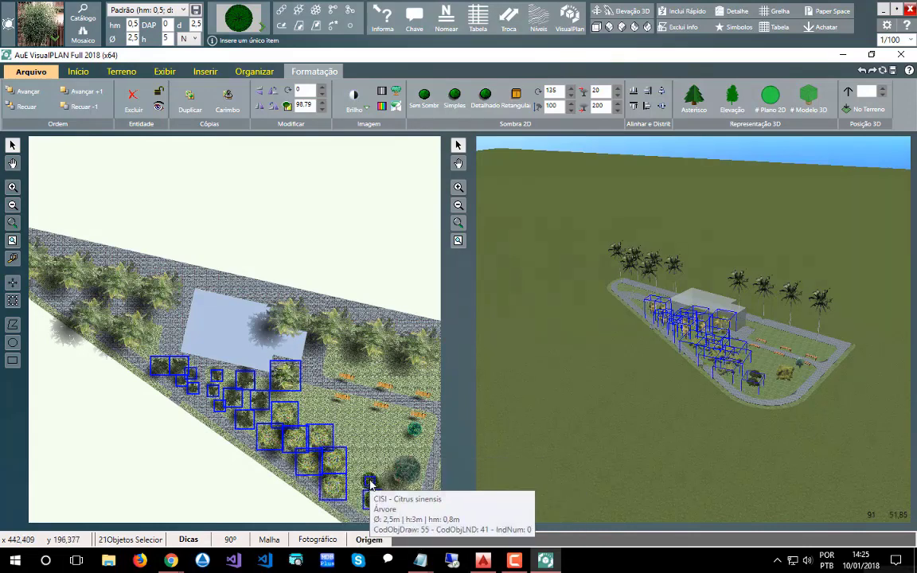
click(404, 470)
click(373, 499)
click(415, 430)
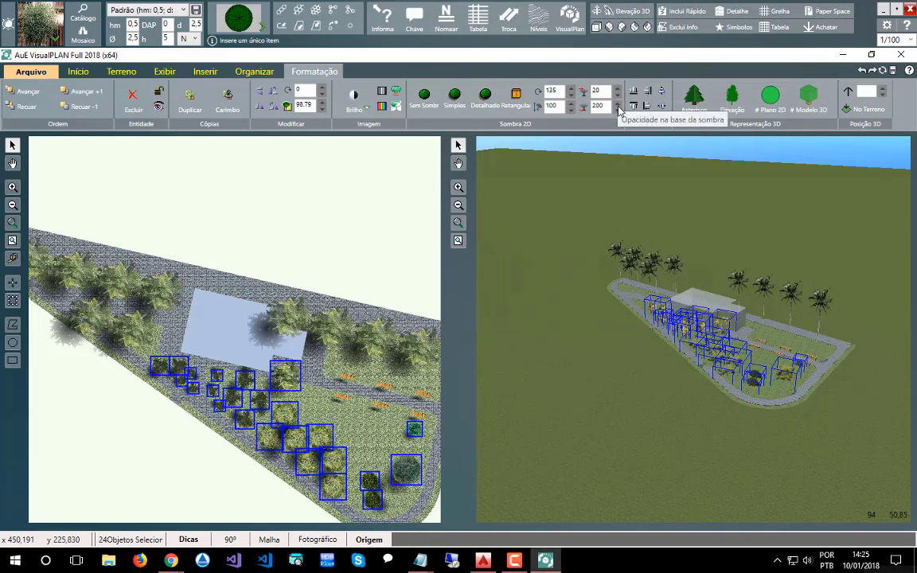
click(571, 104)
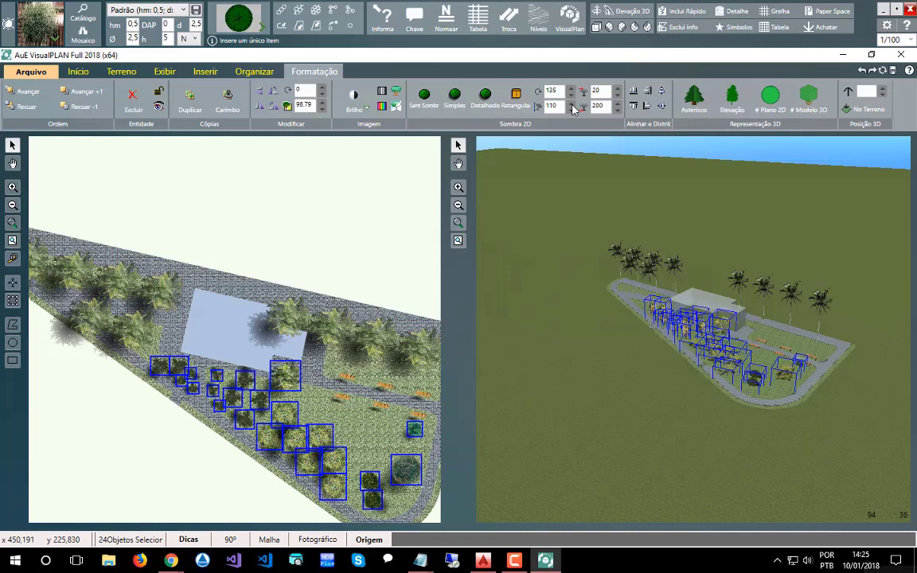
click(571, 104)
click(571, 104)
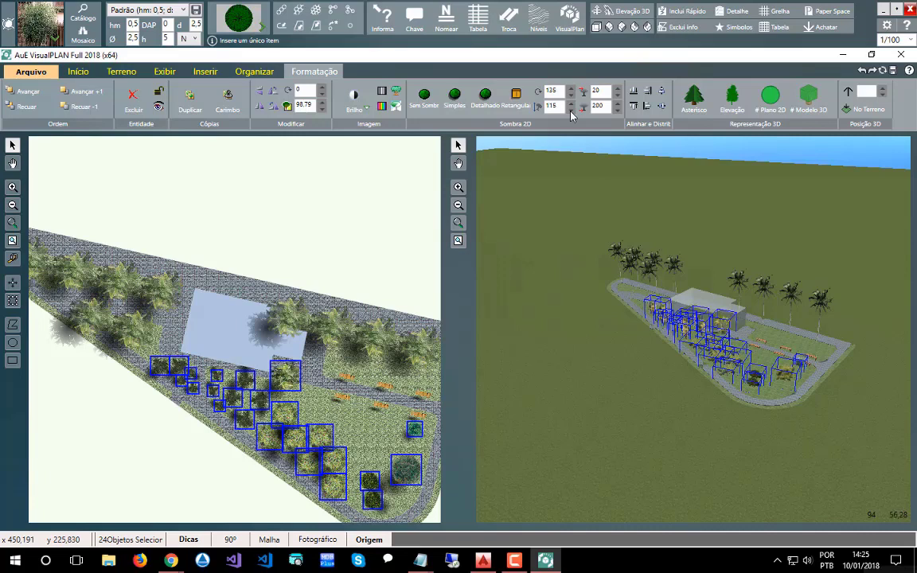
click(180, 470)
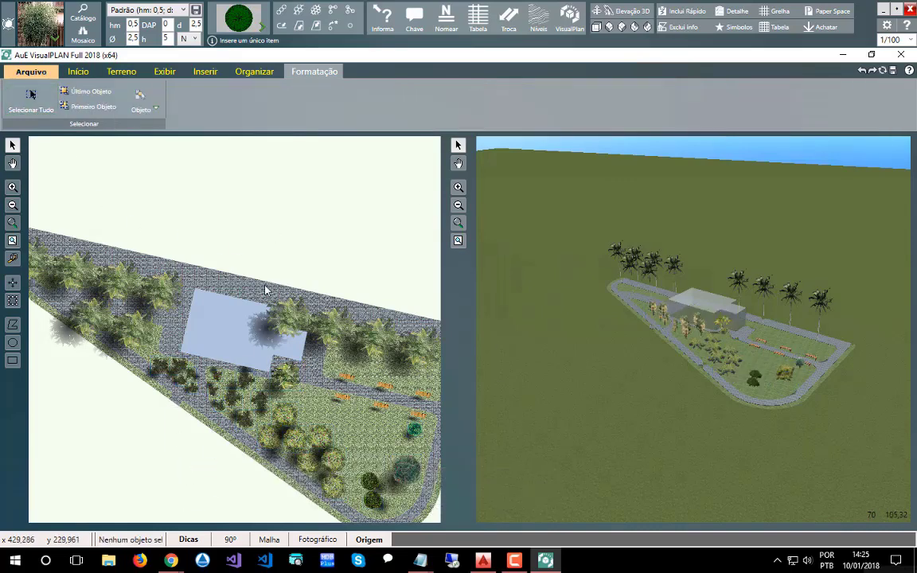
Select the Cyrtostachys renda nearest the path in the larger bed and the five in the small lawn bed below the building
scroll(210, 418, up, 4)
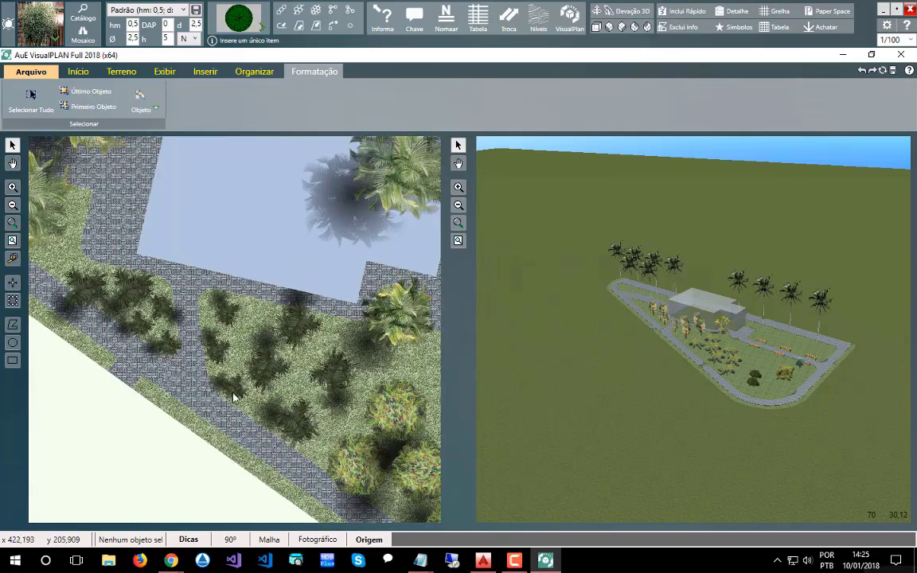
scroll(234, 396, up, 2)
click(238, 384)
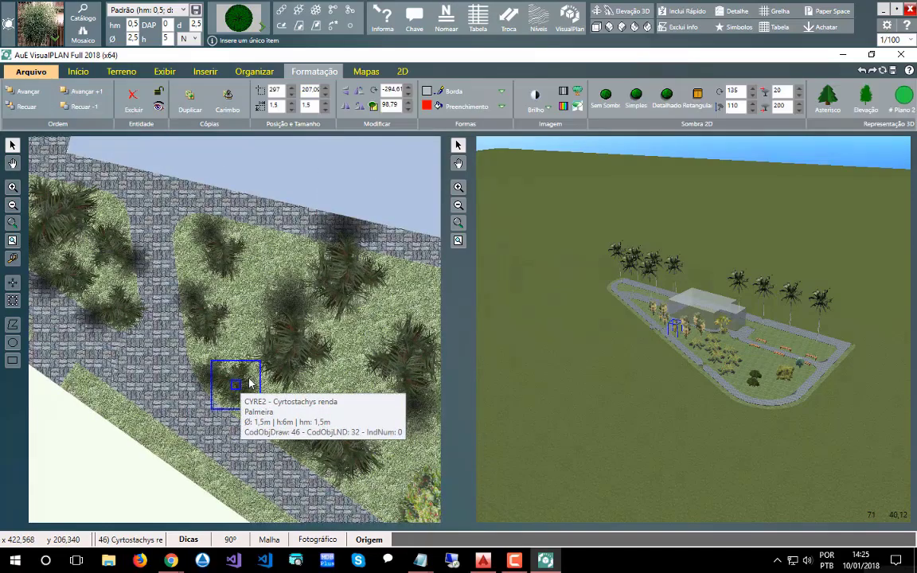
scroll(249, 383, down, 3)
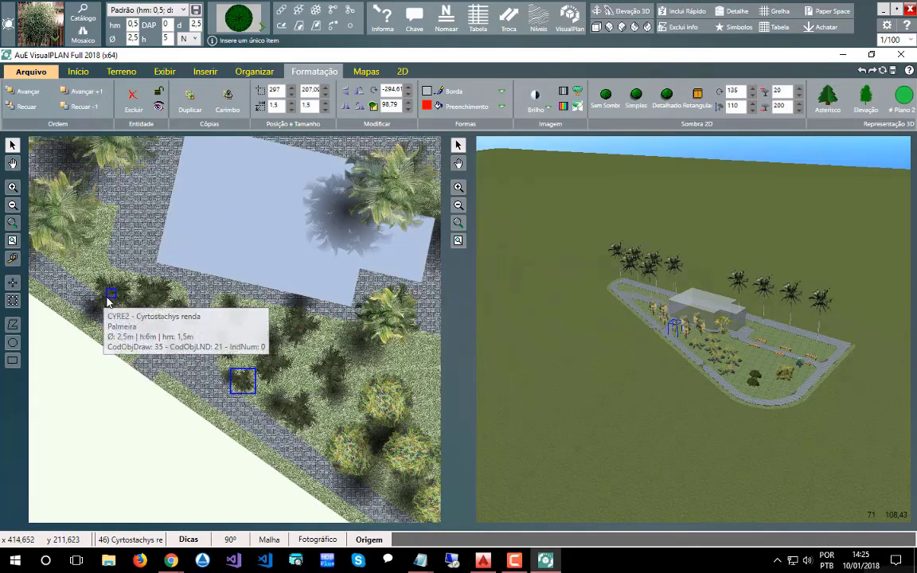
shift+click(111, 293)
shift+click(152, 292)
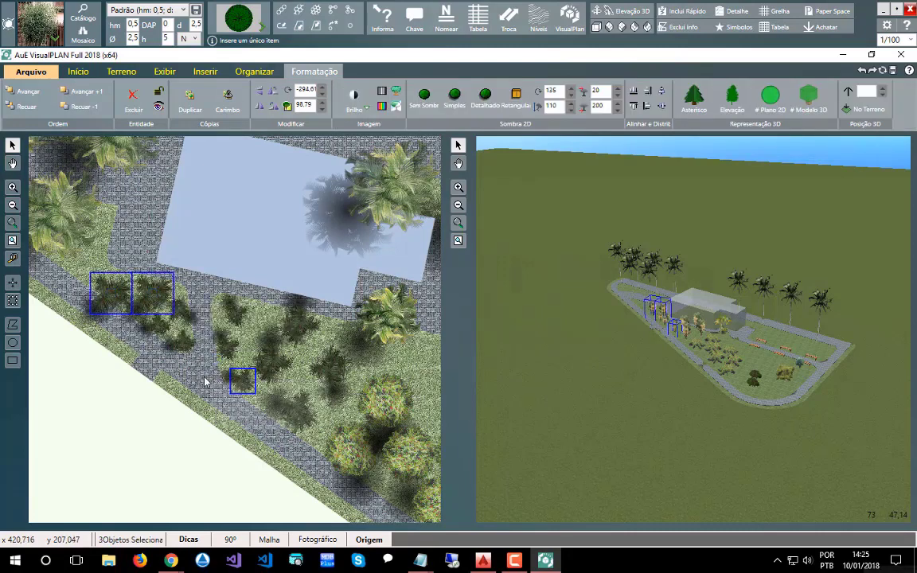
shift+click(176, 314)
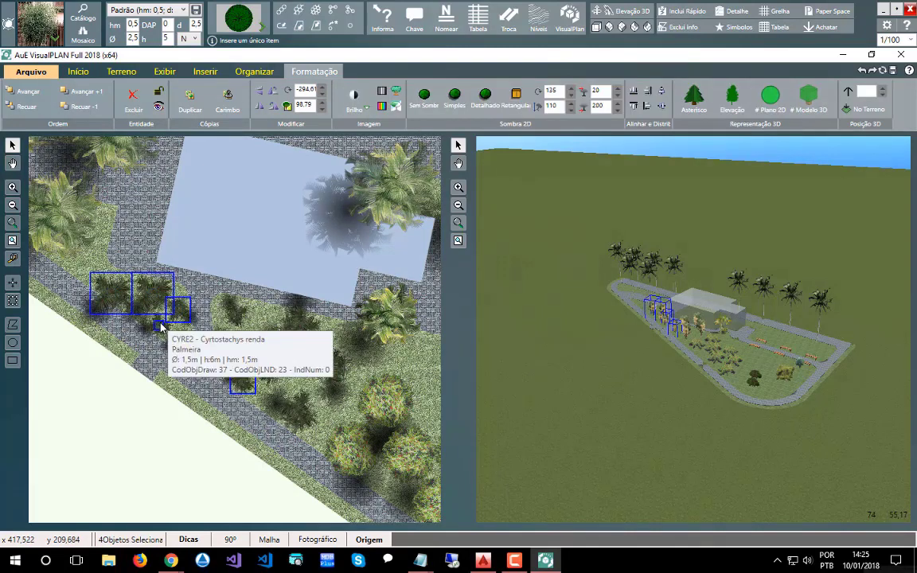
shift+click(161, 326)
shift+click(182, 341)
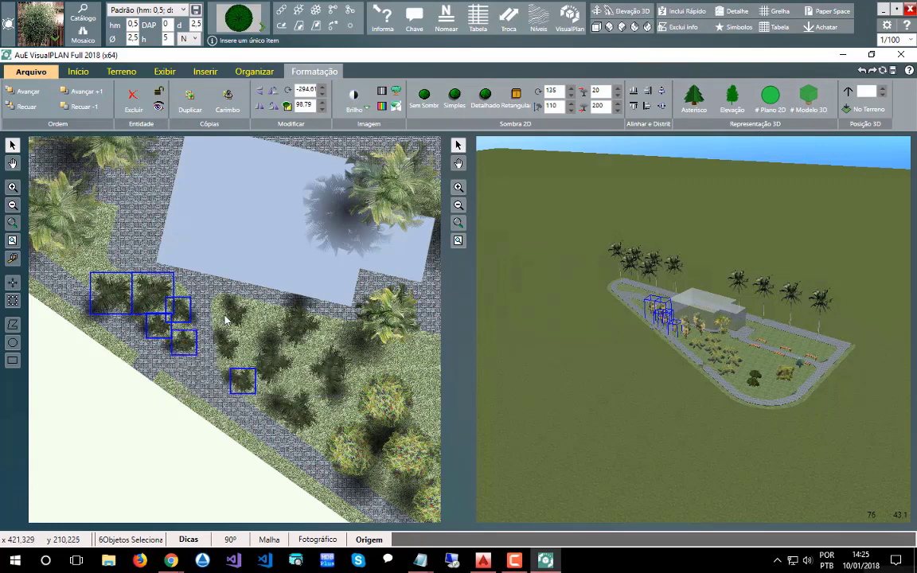
Add the six remaining Cyrtostachys renda palms in the larger bed to the selection, set the opacity to 85, and deselect them
shift+click(235, 315)
shift+click(228, 351)
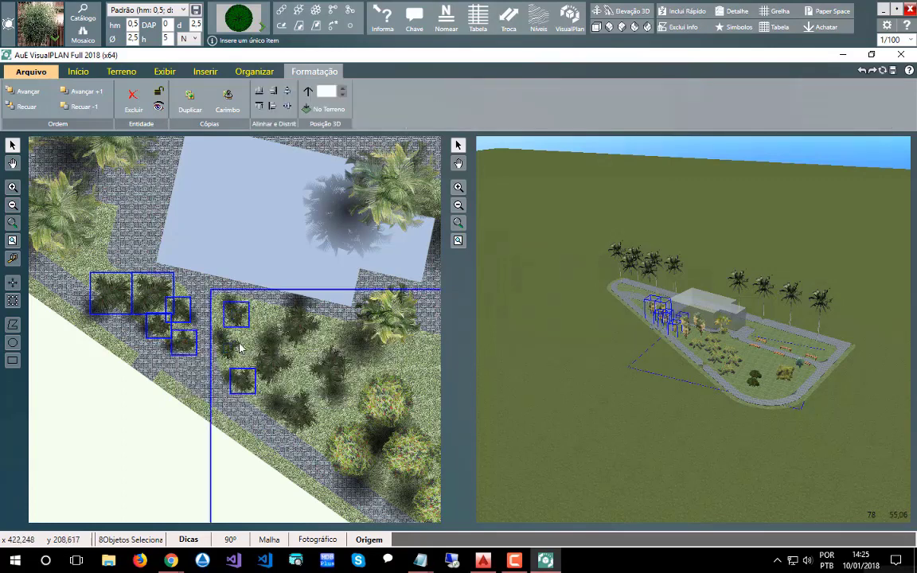
shift+click(241, 345)
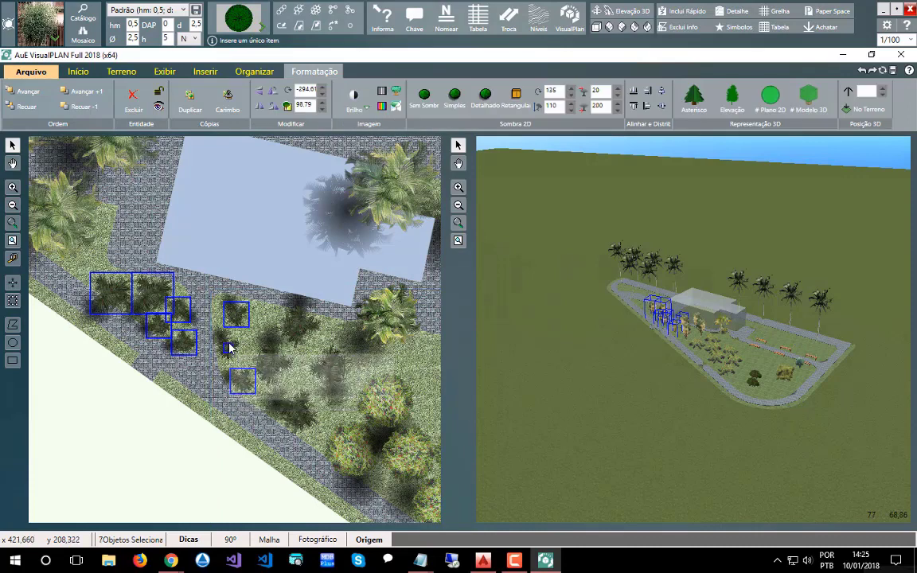
shift+click(227, 349)
shift+click(275, 340)
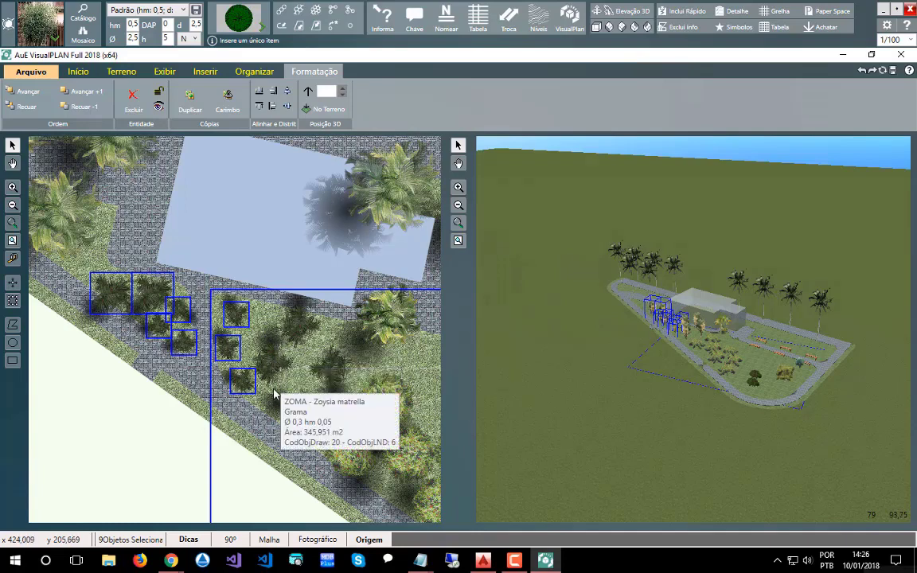
shift+click(283, 366)
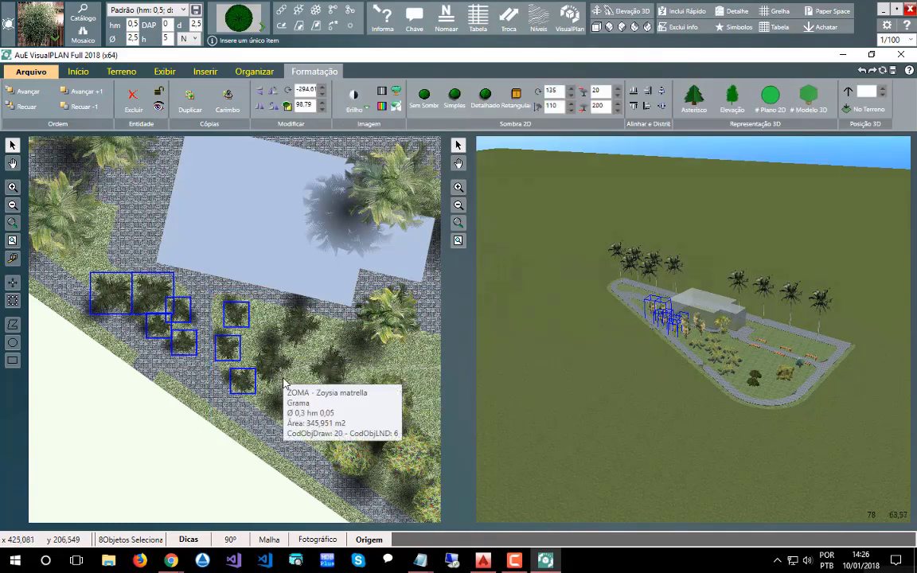
shift+click(271, 362)
shift+click(300, 325)
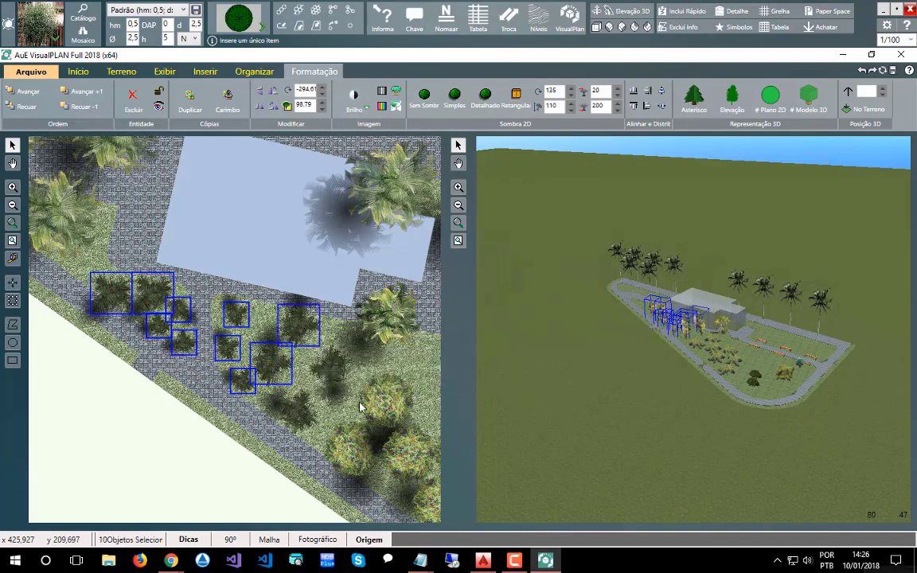
shift+click(331, 368)
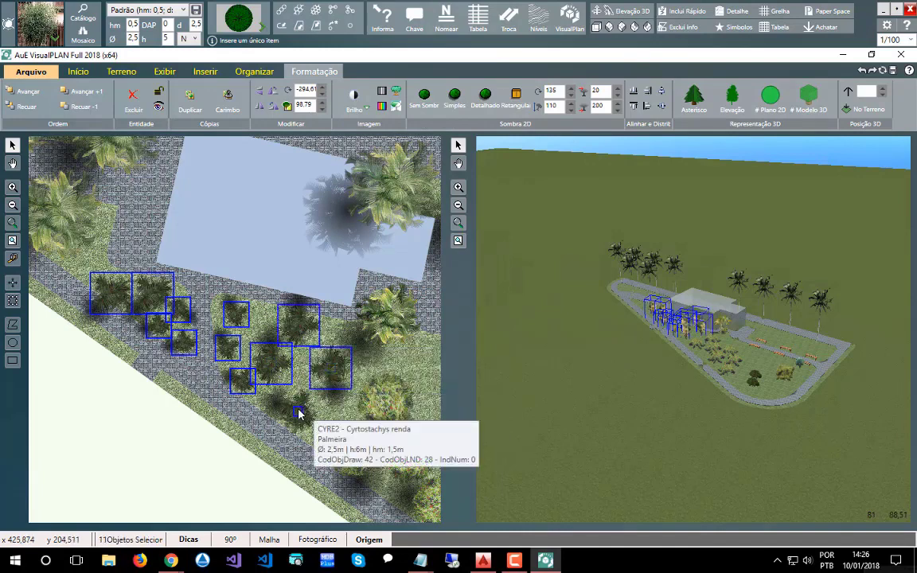
shift+click(300, 412)
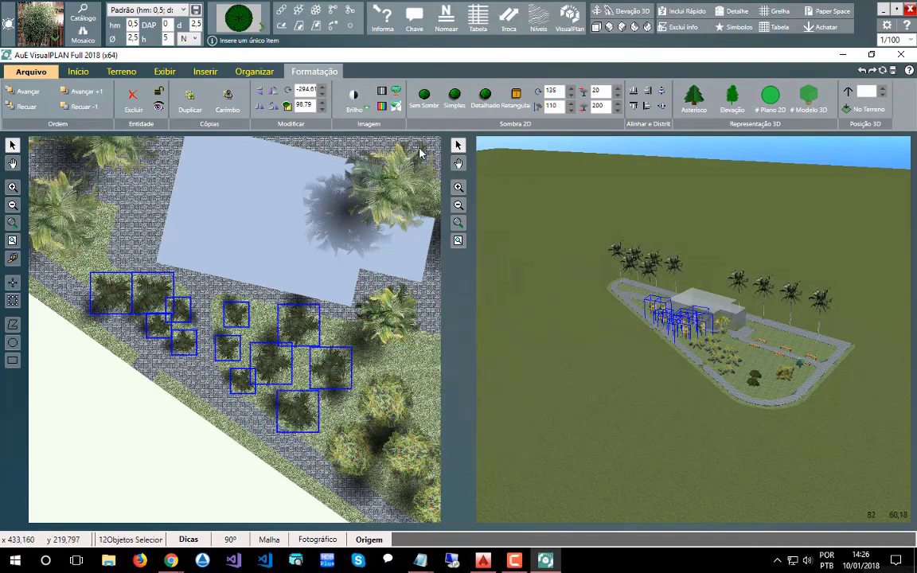
click(296, 105)
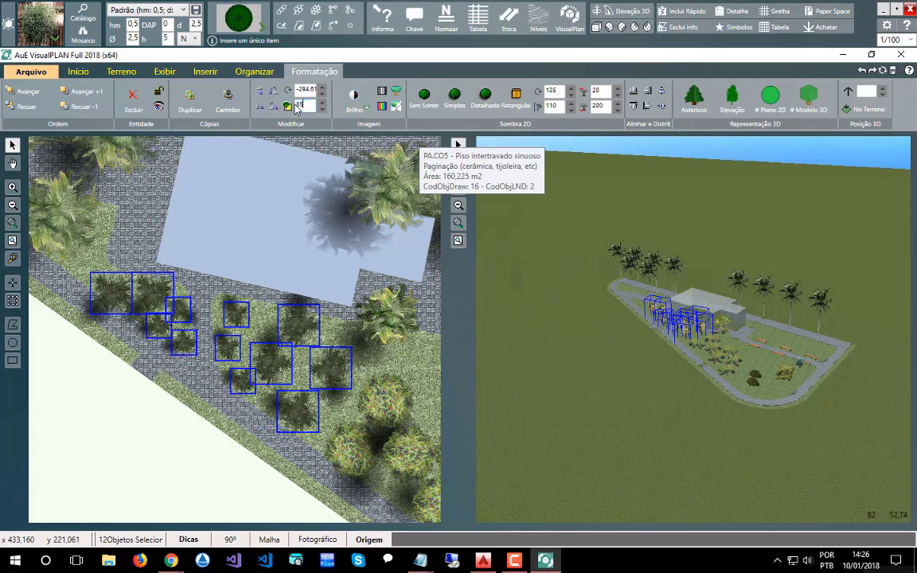
click(145, 417)
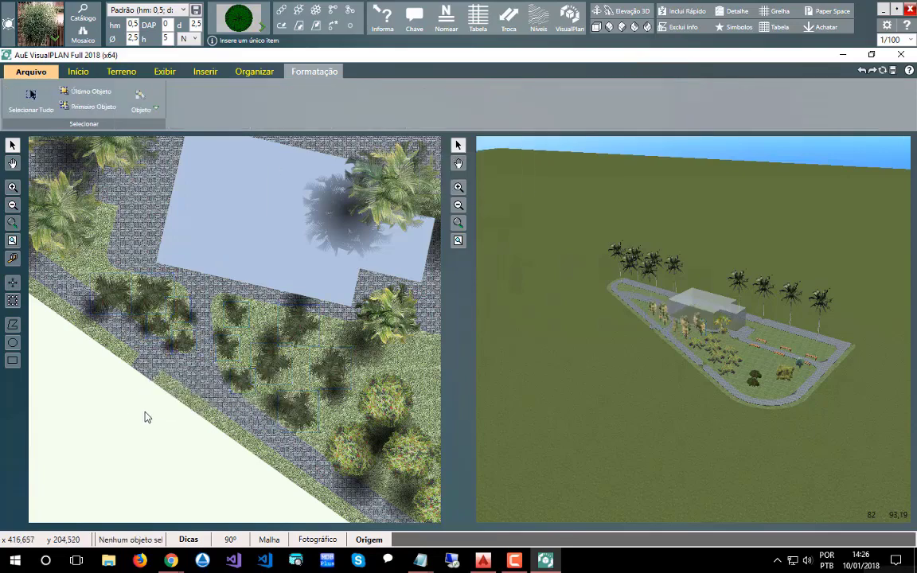
Examine the palms and their shadows around the building, up close and across the whole site plan
scroll(145, 417, down, 5)
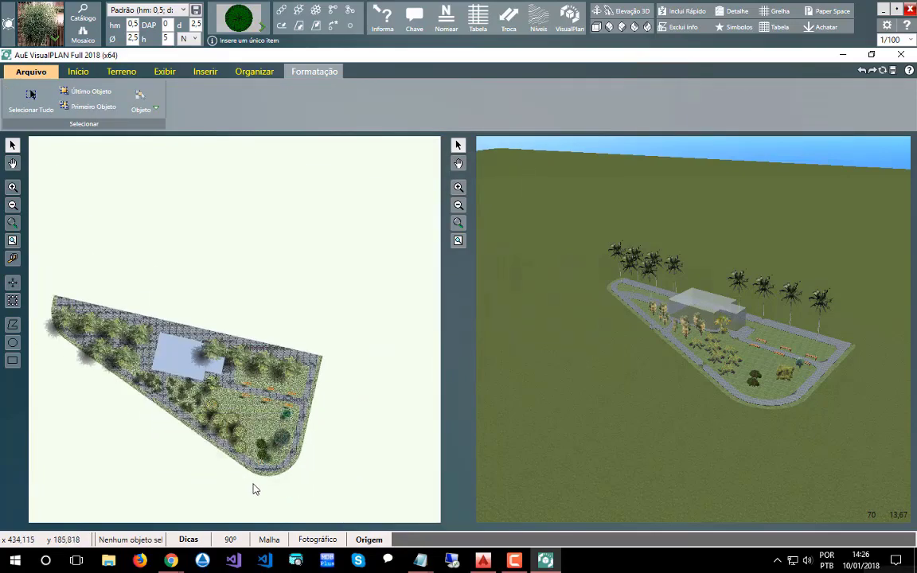
scroll(223, 321, up, 4)
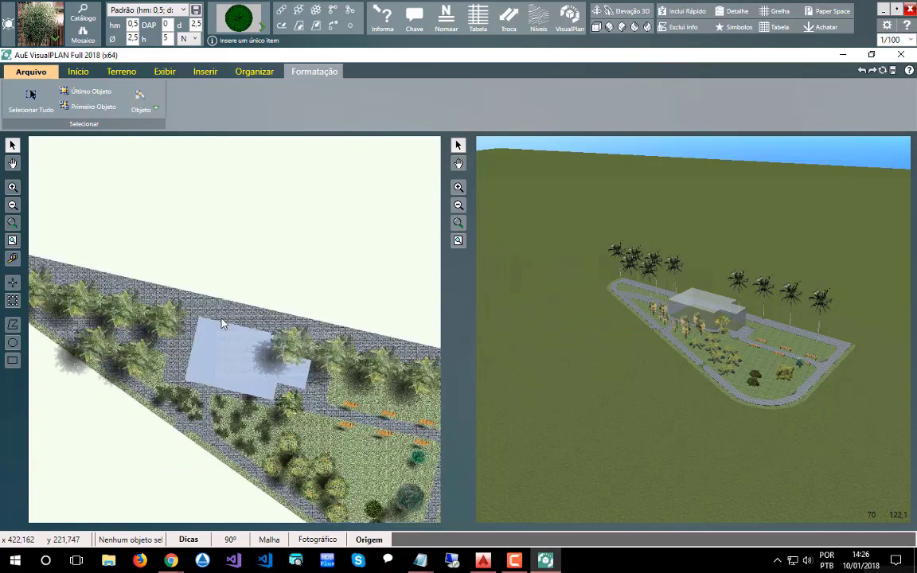
scroll(223, 322, up, 2)
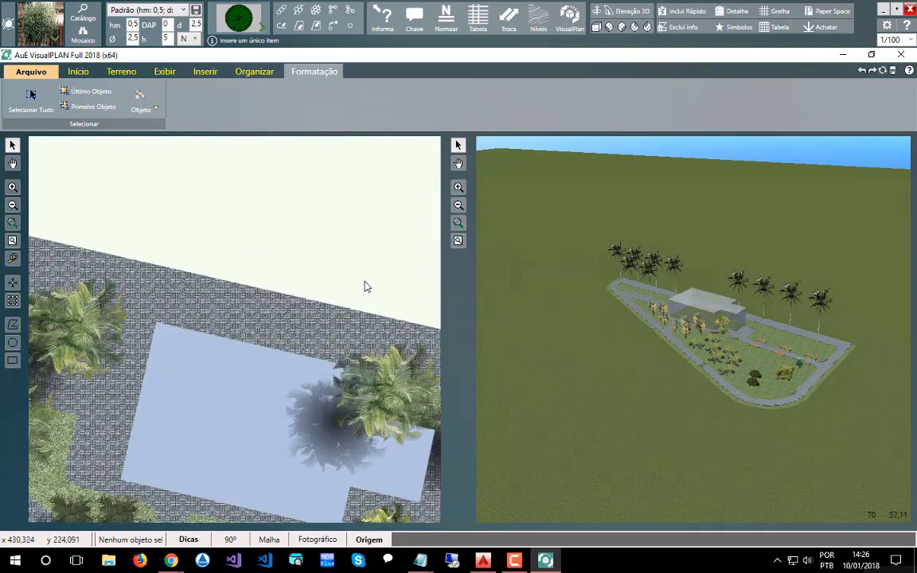
scroll(365, 287, down, 1)
scroll(365, 286, down, 1)
scroll(364, 286, down, 1)
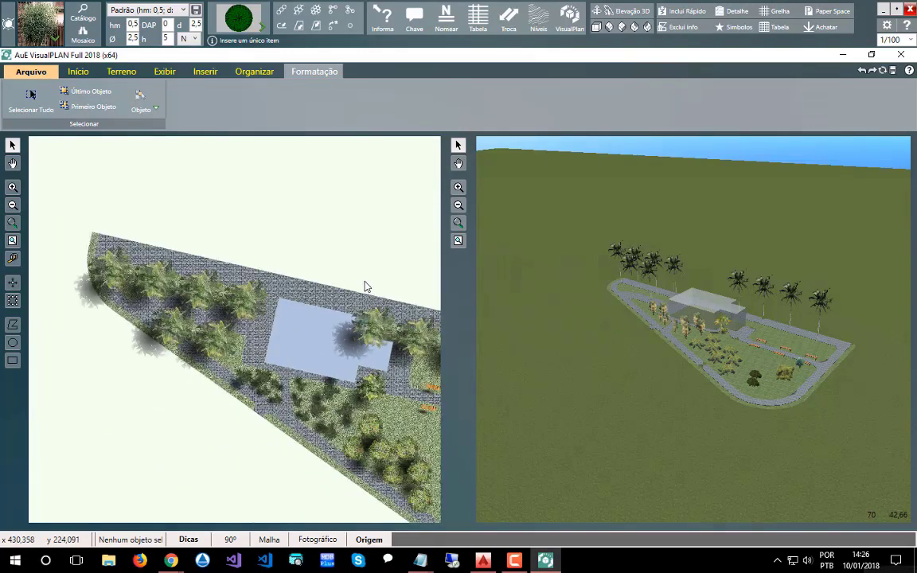
middle_drag(174, 432, 114, 415)
scroll(241, 426, down, 1)
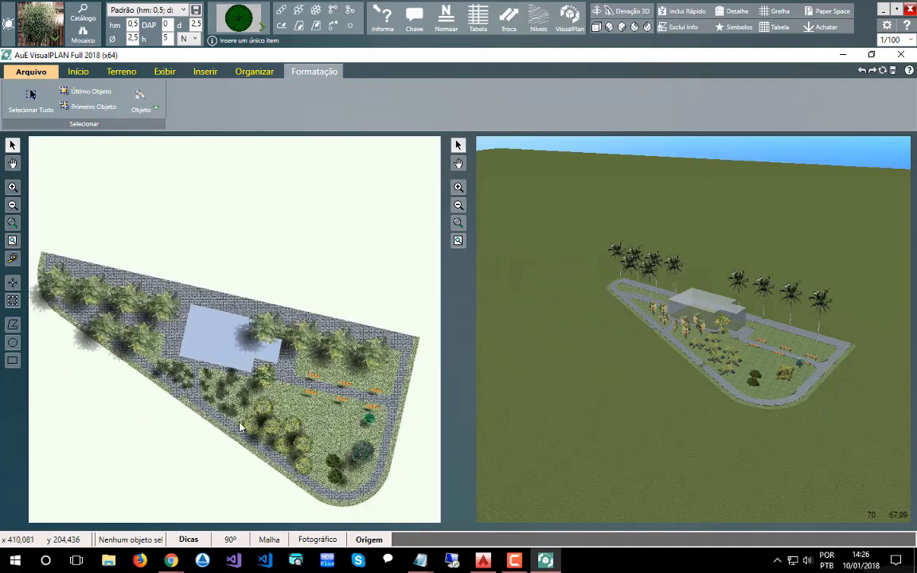
Select the six wooden benches on both sides of the path across the lawn, and deselect them
scroll(364, 415, up, 3)
scroll(398, 413, up, 2)
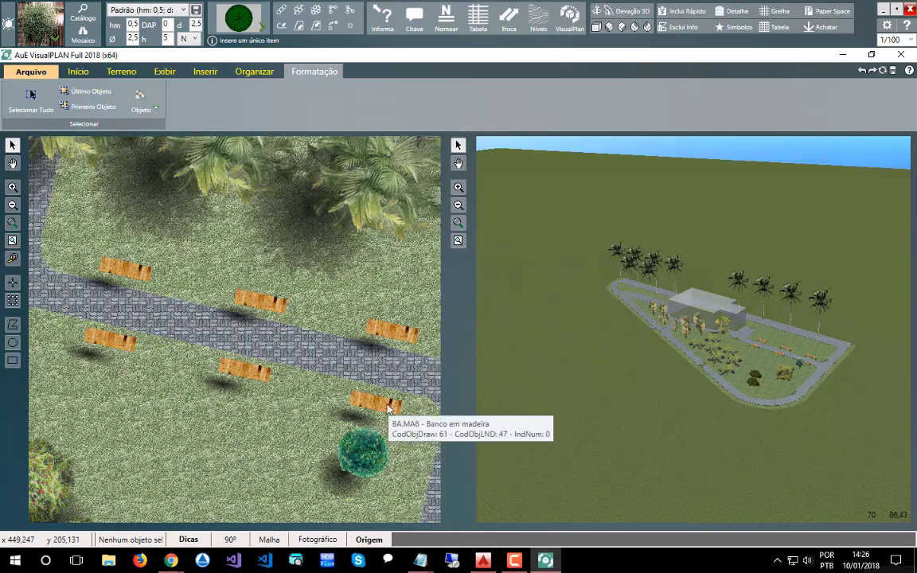
click(390, 409)
shift+click(382, 326)
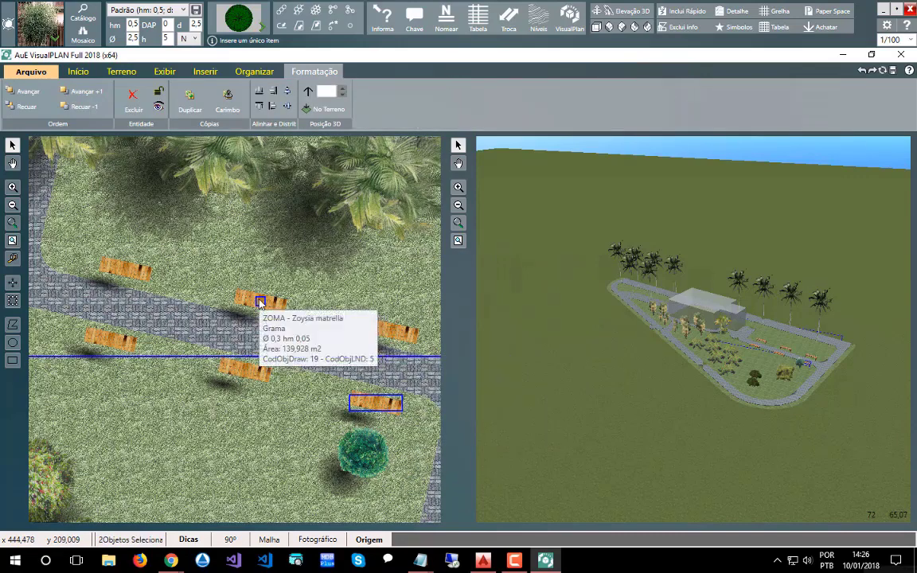
shift+click(291, 302)
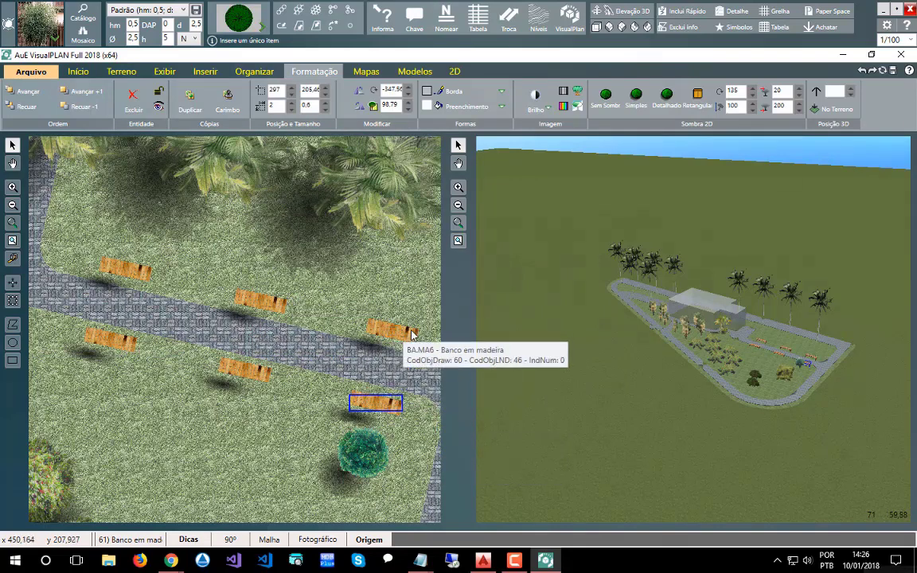
shift+click(412, 335)
shift+click(267, 306)
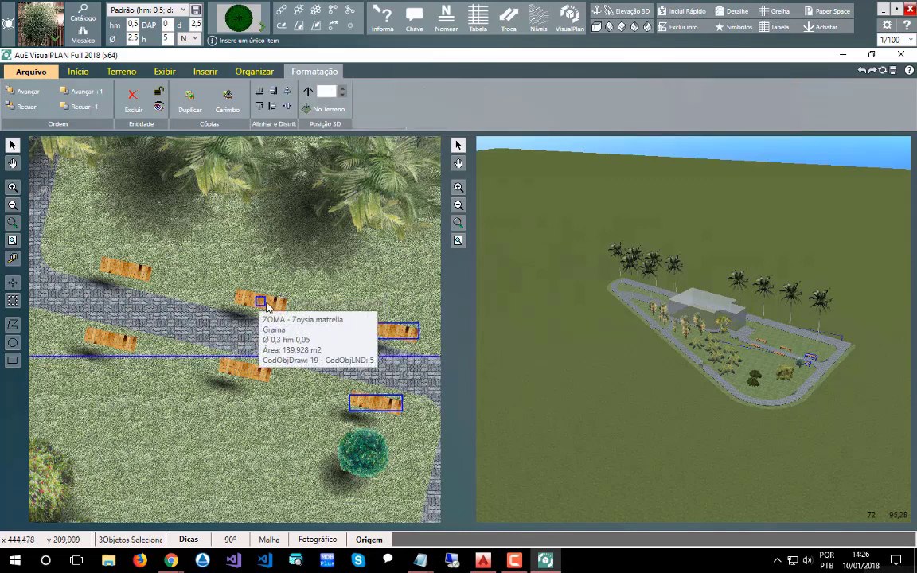
shift+click(277, 304)
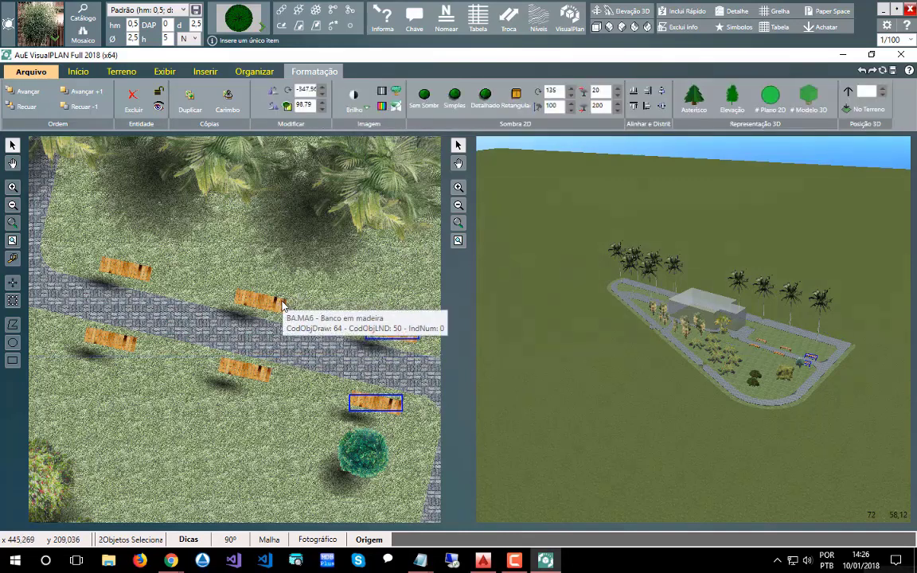
shift+click(281, 303)
shift+click(259, 368)
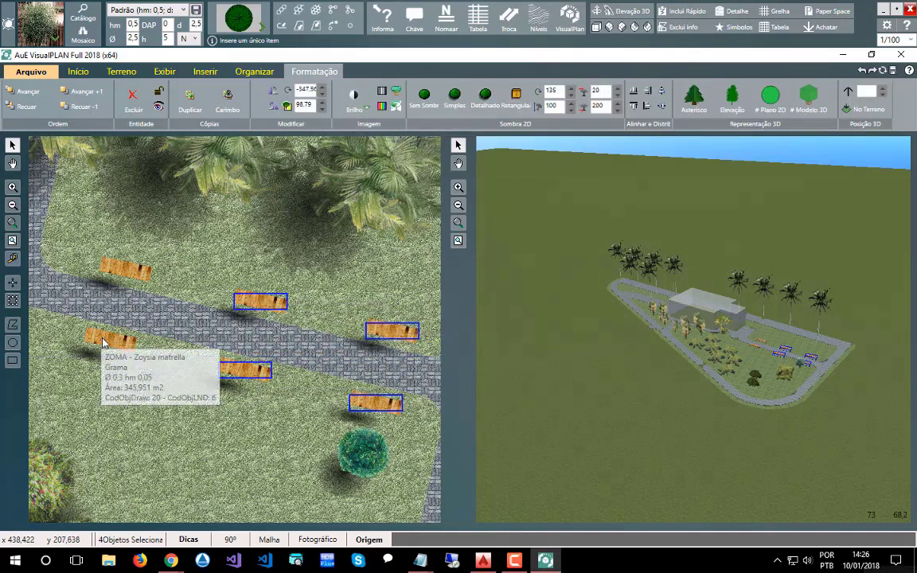
shift+click(105, 341)
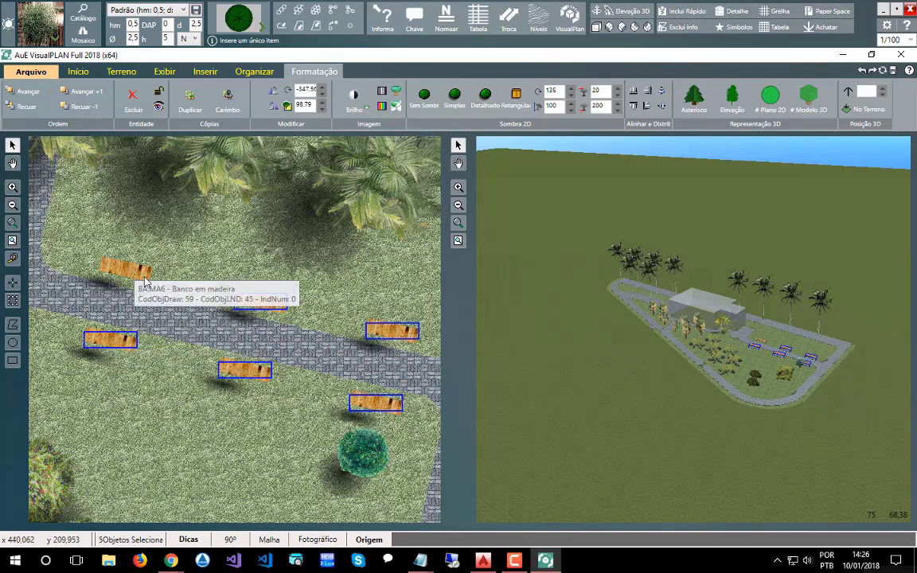
shift+click(129, 254)
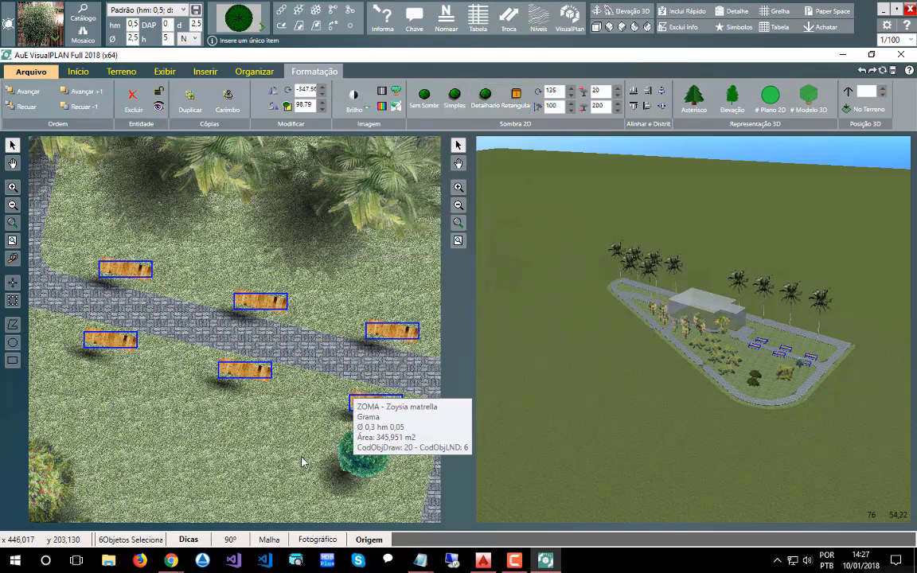
scroll(302, 461, down, 1)
scroll(303, 461, down, 2)
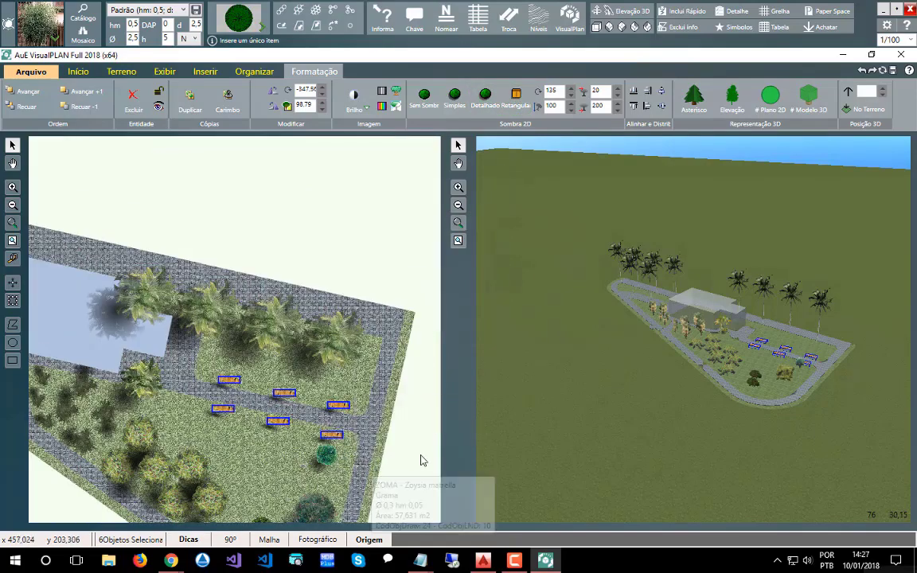
click(422, 460)
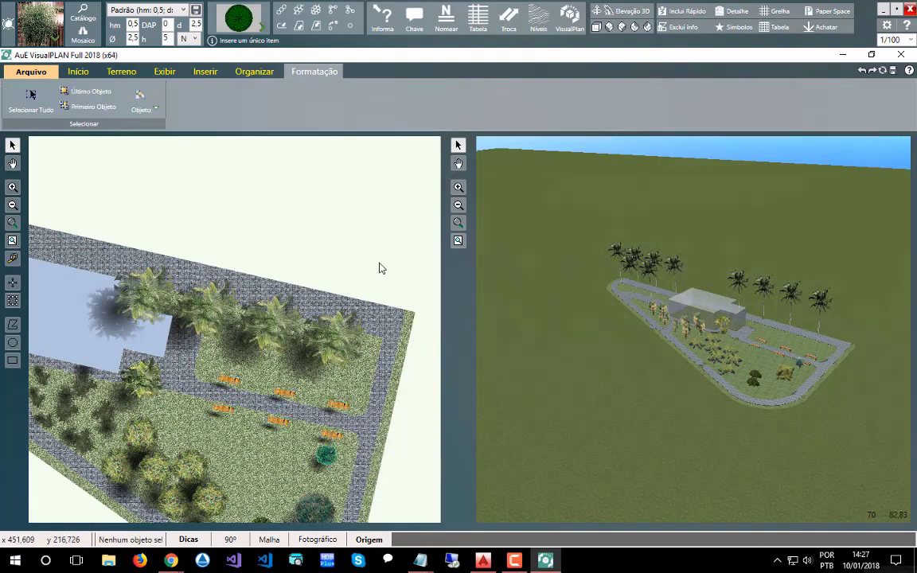
Examine the whole planting plan in 2D and the building, palms and paths in 3D from several angles
scroll(350, 175, down, 1)
scroll(405, 370, down, 1)
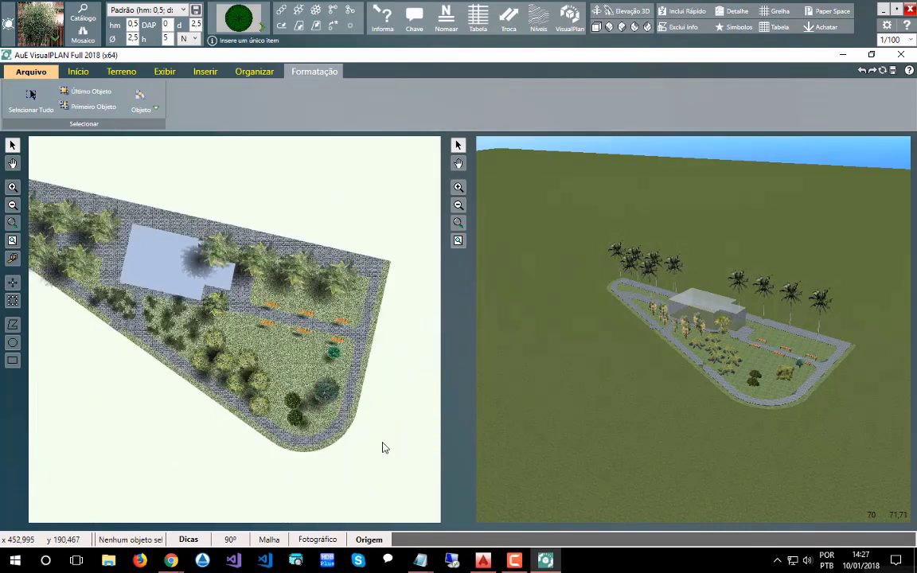
scroll(424, 455, up, 1)
scroll(424, 455, up, 1)
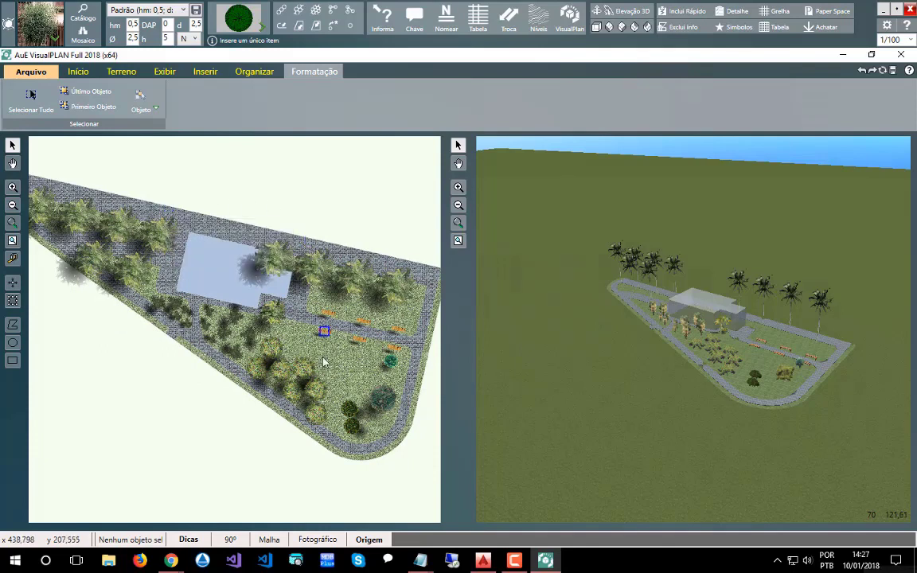
mouse_move(203, 348)
drag(726, 383, 659, 364)
scroll(747, 388, up, 2)
scroll(659, 364, down, 5)
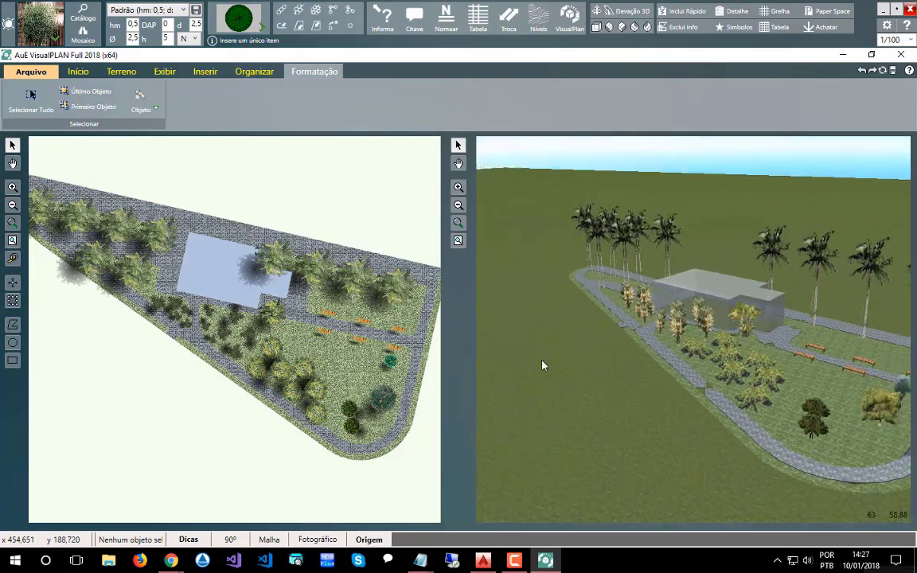
drag(542, 365, 776, 378)
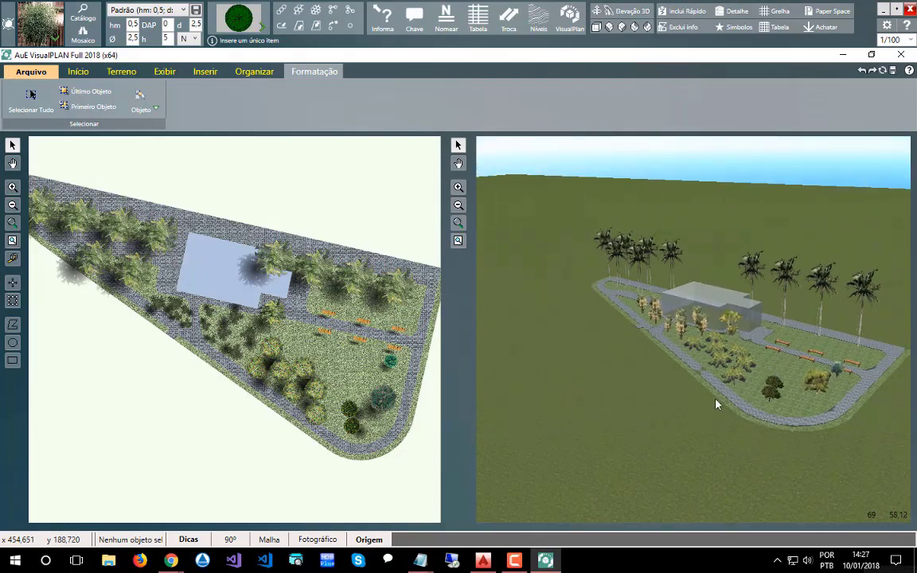
drag(717, 403, 607, 420)
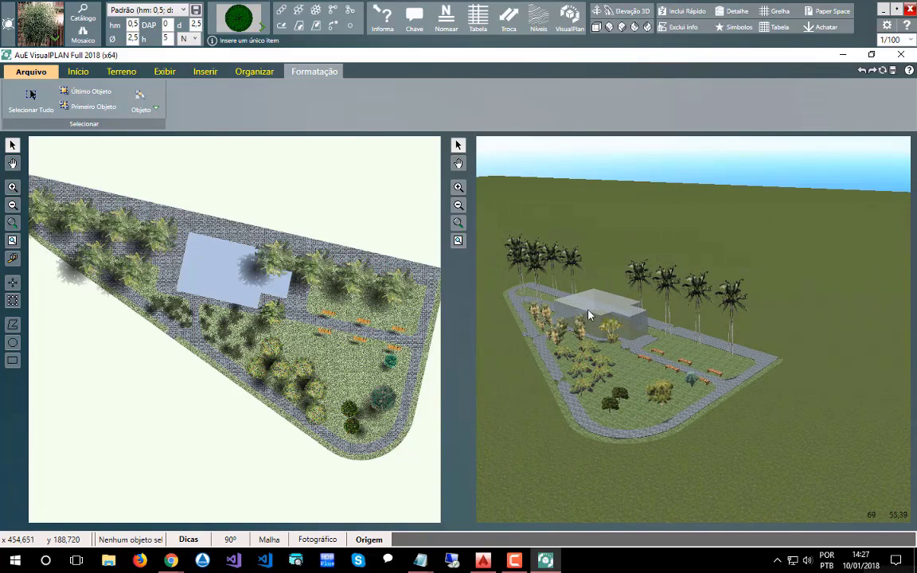
Select the seven Plumeria rubra trees beside the curved path and set their 3D representation to Elevação
mouse_move(406, 292)
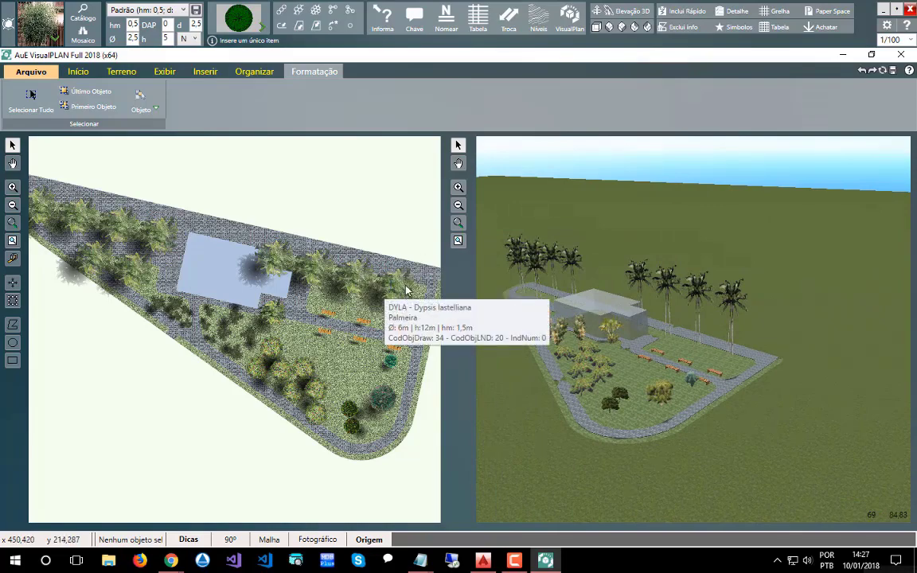
scroll(302, 414, up, 2)
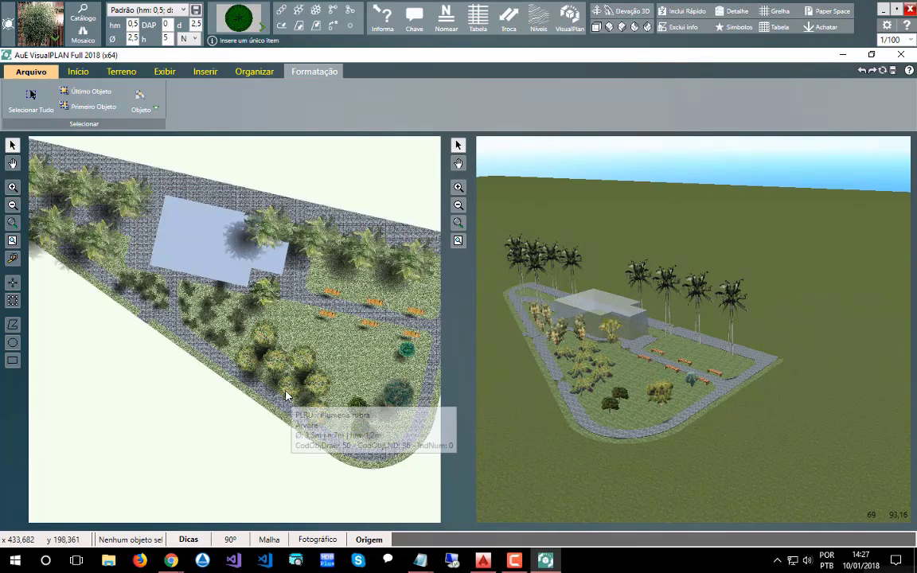
scroll(287, 395, up, 2)
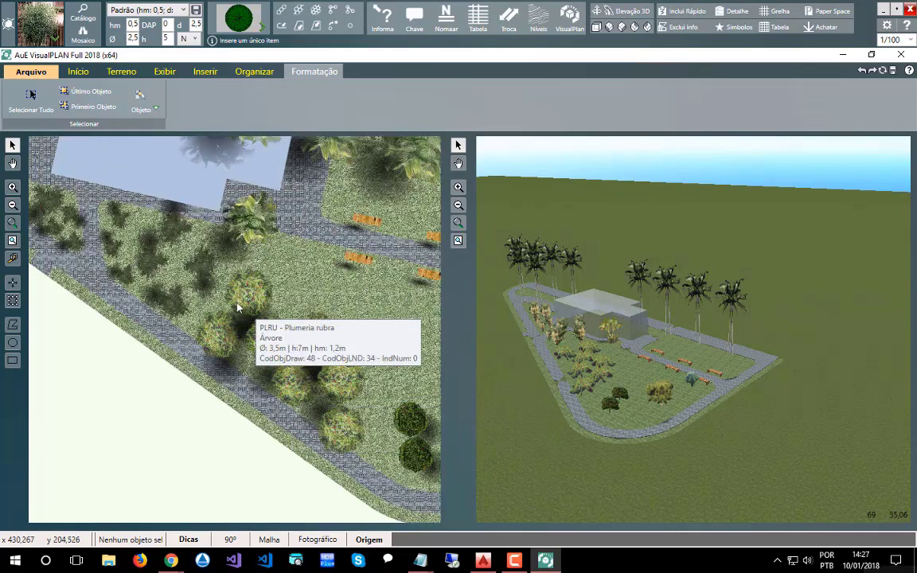
scroll(534, 378, up, 5)
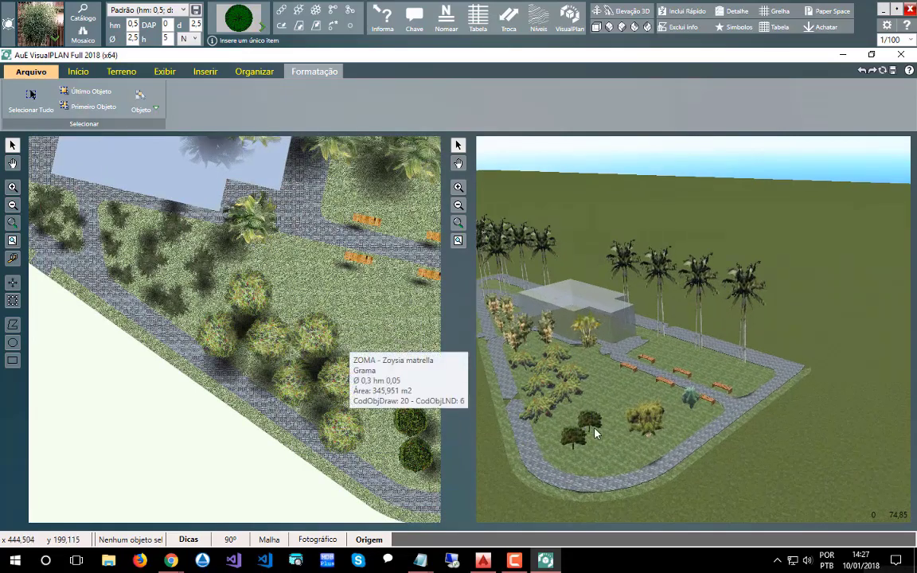
drag(596, 405, 691, 322)
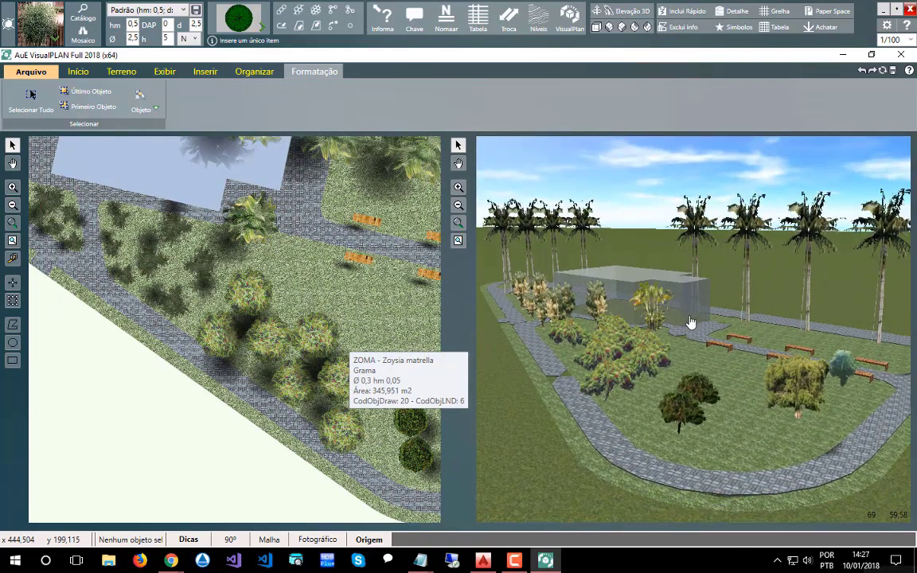
click(249, 295)
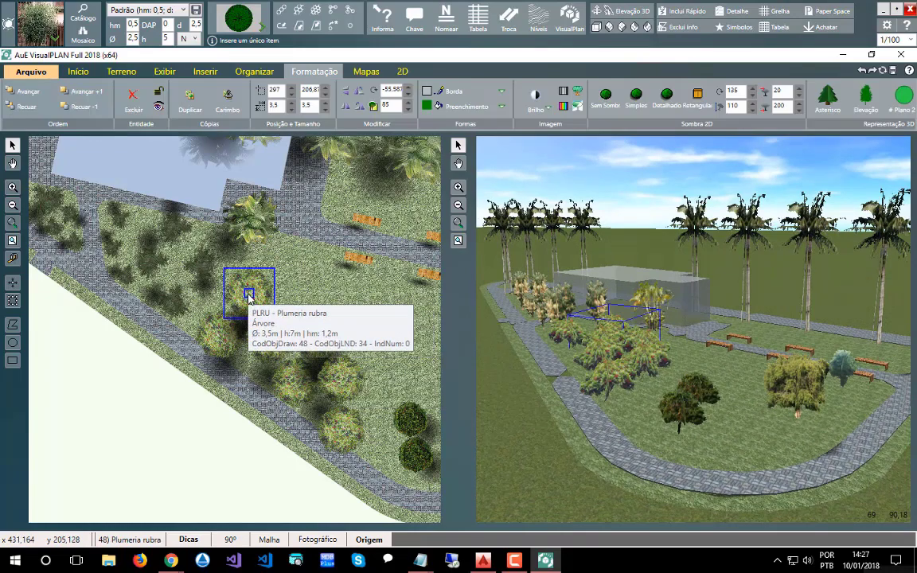
shift+click(224, 339)
shift+click(269, 338)
shift+click(317, 335)
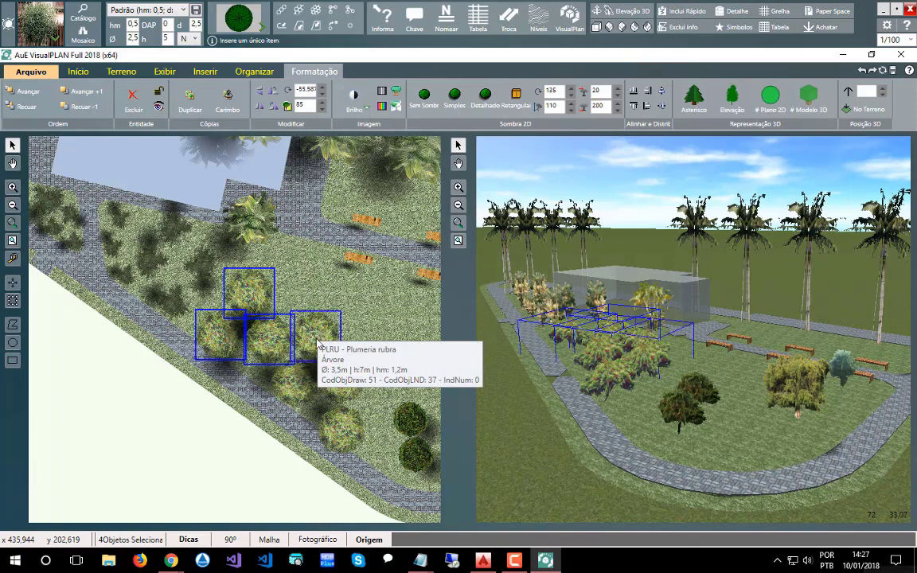
shift+click(296, 382)
shift+click(338, 386)
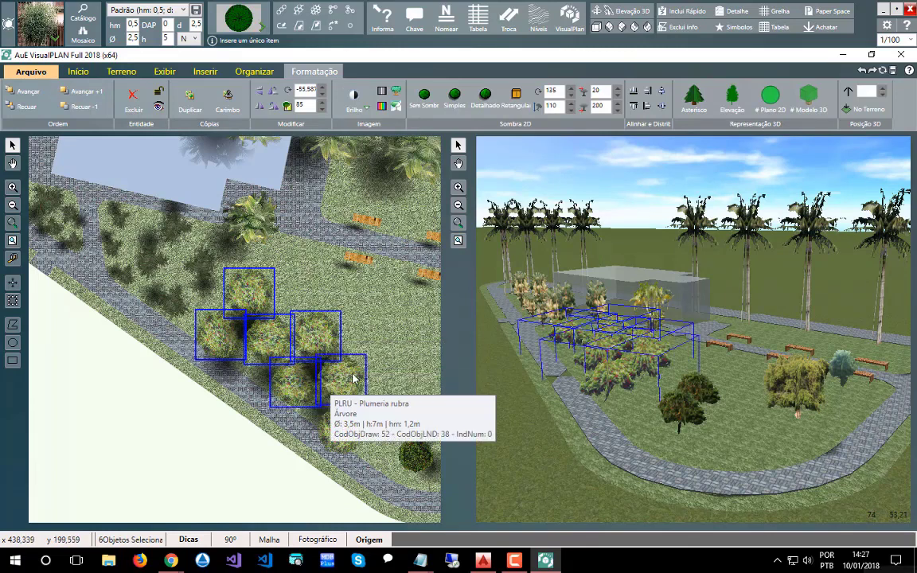
shift+click(356, 432)
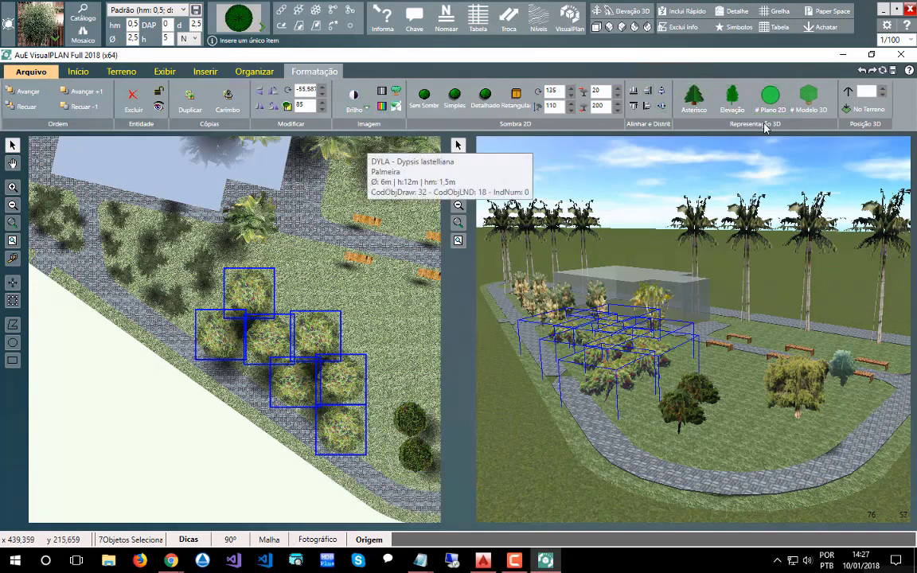
click(736, 110)
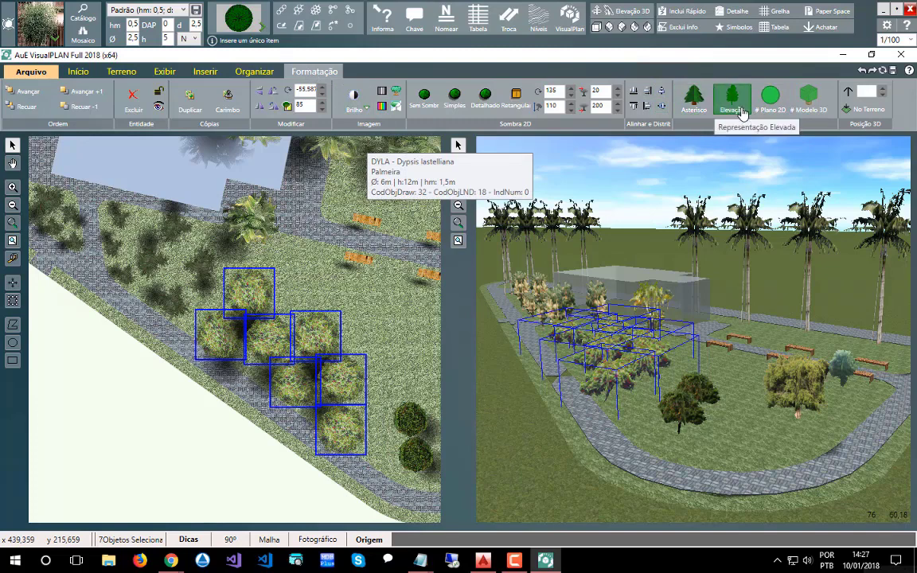
click(820, 111)
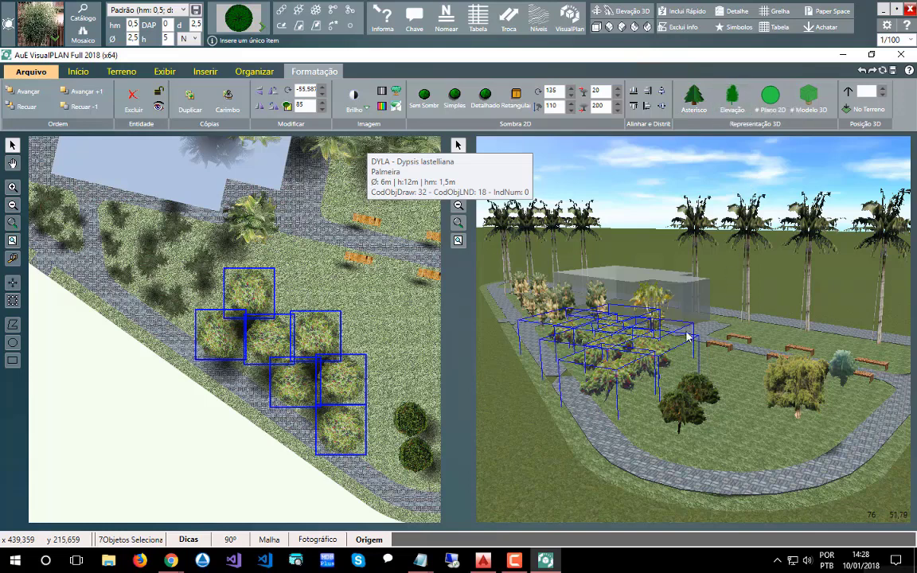
click(737, 104)
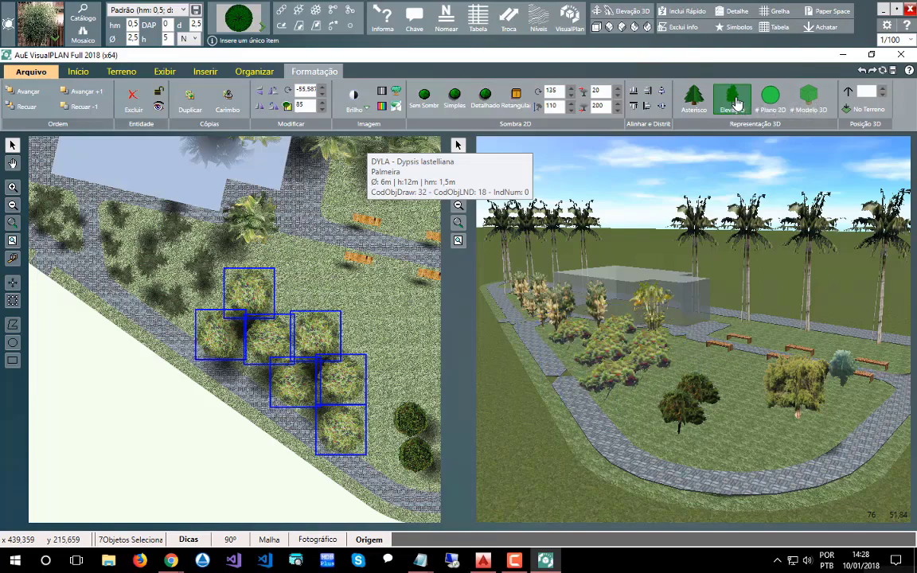
Examine the Plumeria rubra trees in 3D from closer up and in the site plan, and deselect them
scroll(609, 350, up, 5)
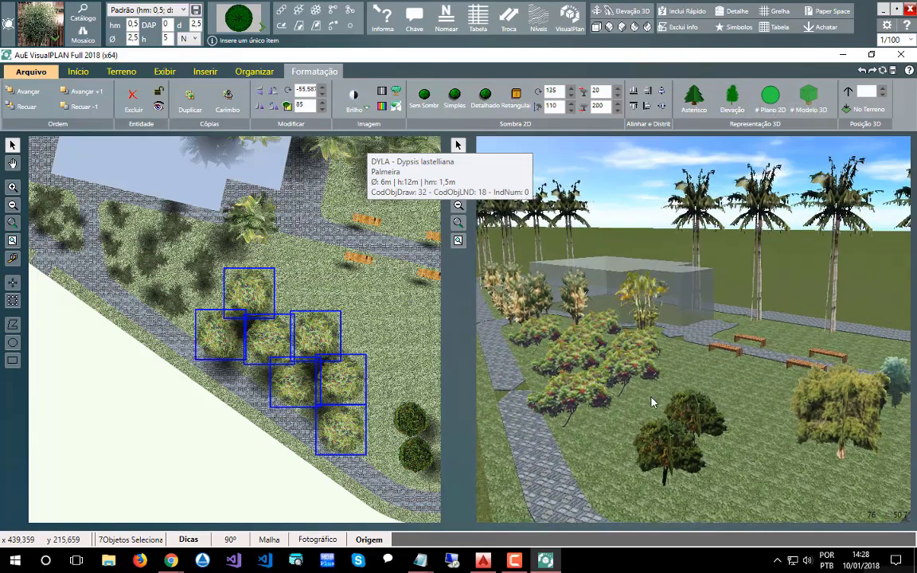
drag(611, 405, 555, 414)
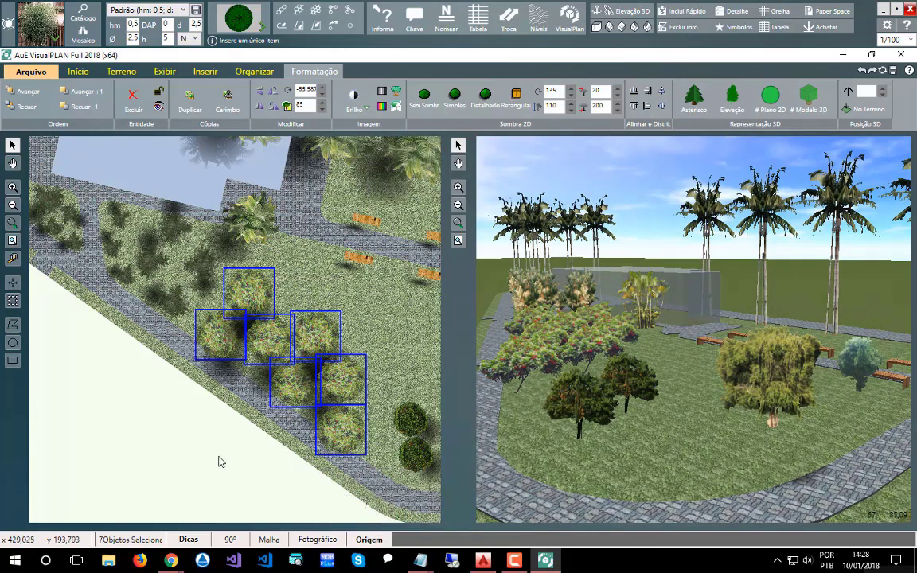
scroll(231, 460, down, 3)
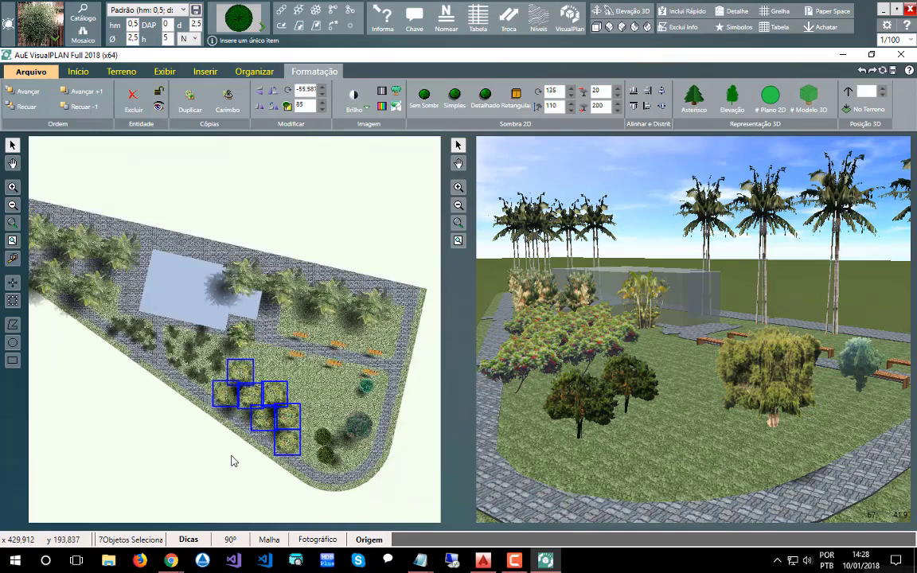
scroll(292, 482, up, 3)
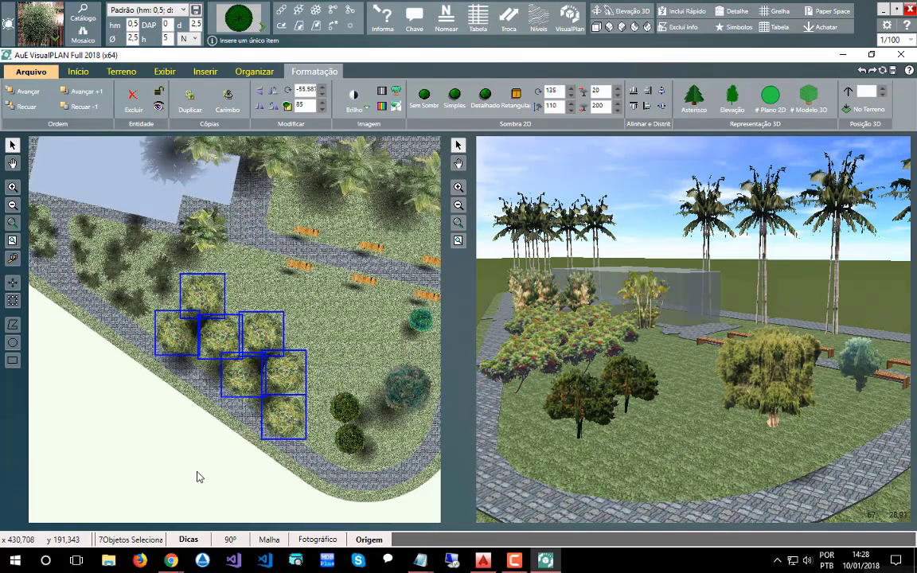
click(199, 477)
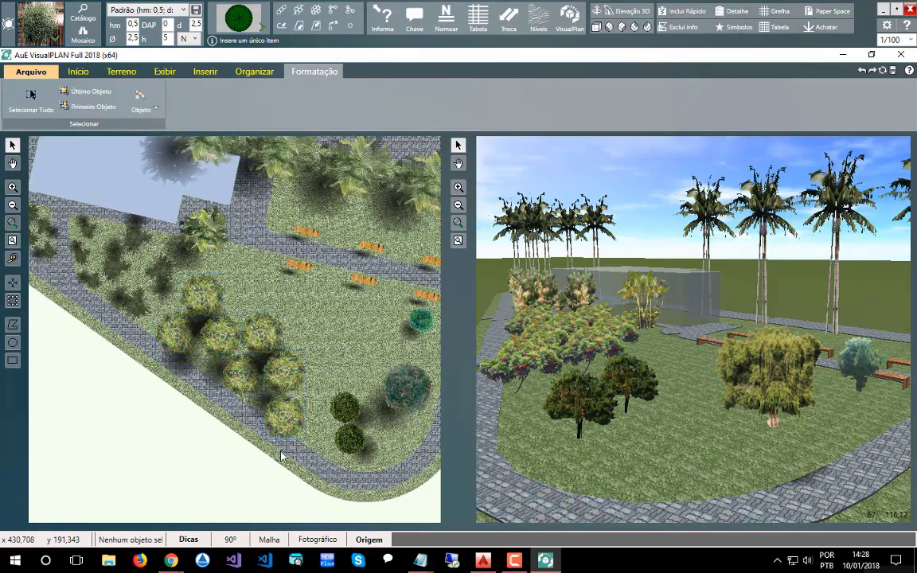
Select the four separate trees at the rounded end of the lawn, including the Eugenia uniflora
click(345, 407)
shift+click(352, 443)
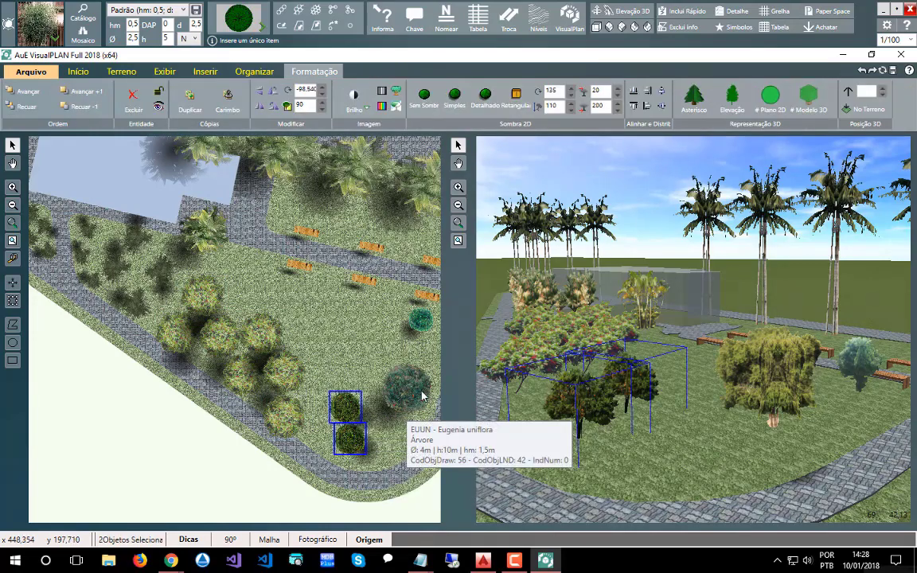
shift+click(422, 387)
shift+click(420, 320)
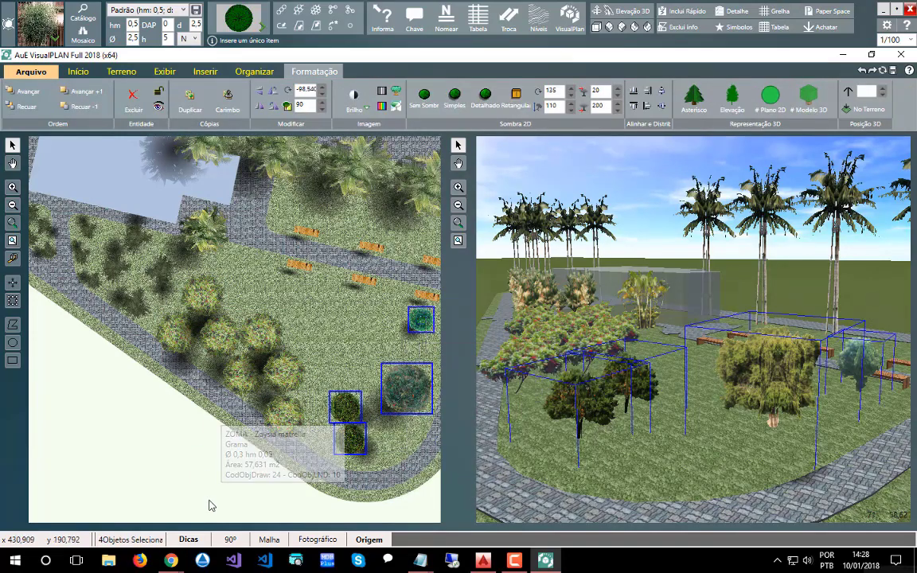
Add the row of four Dypsis lastelliana palms between the building and the benches to the selection
middle_drag(211, 504, 230, 382)
scroll(219, 303, up, 2)
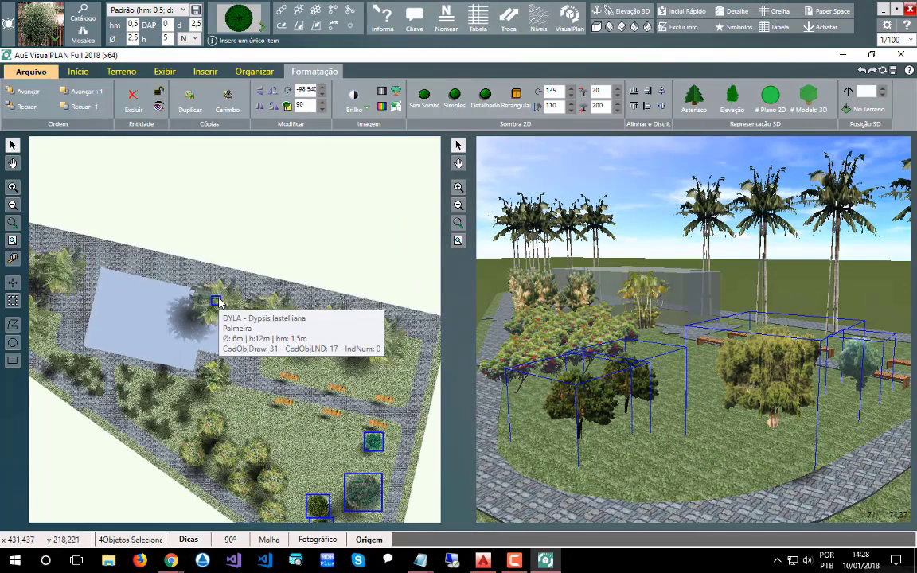
shift+click(216, 301)
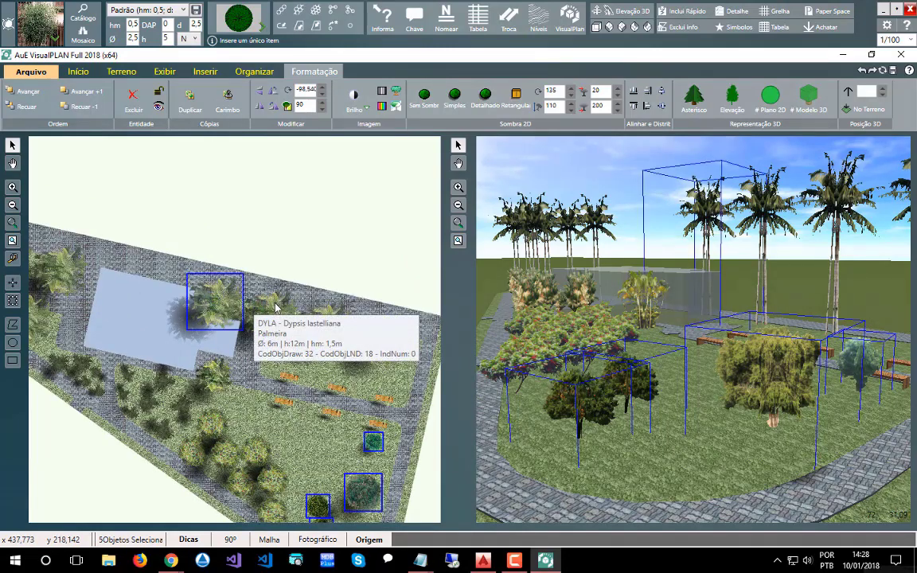
shift+click(275, 307)
shift+click(324, 323)
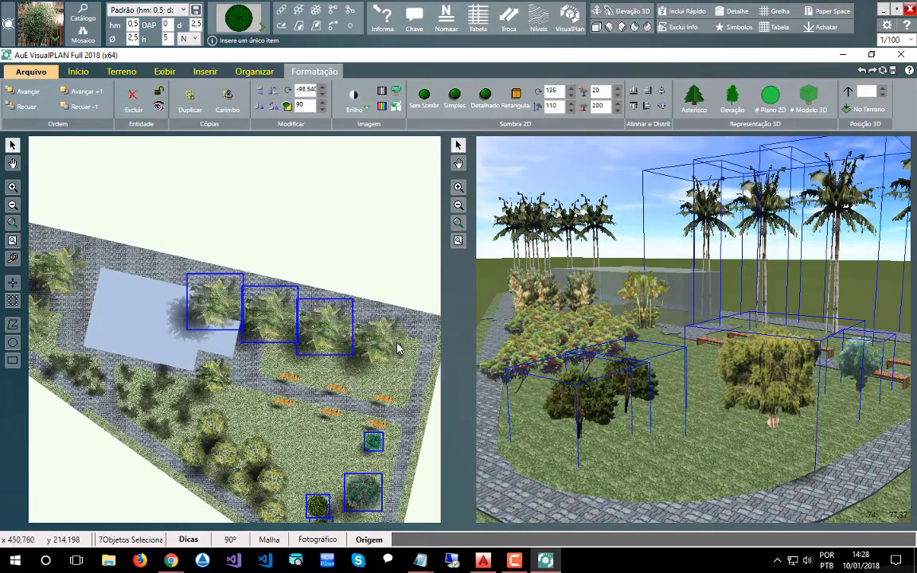
shift+click(396, 348)
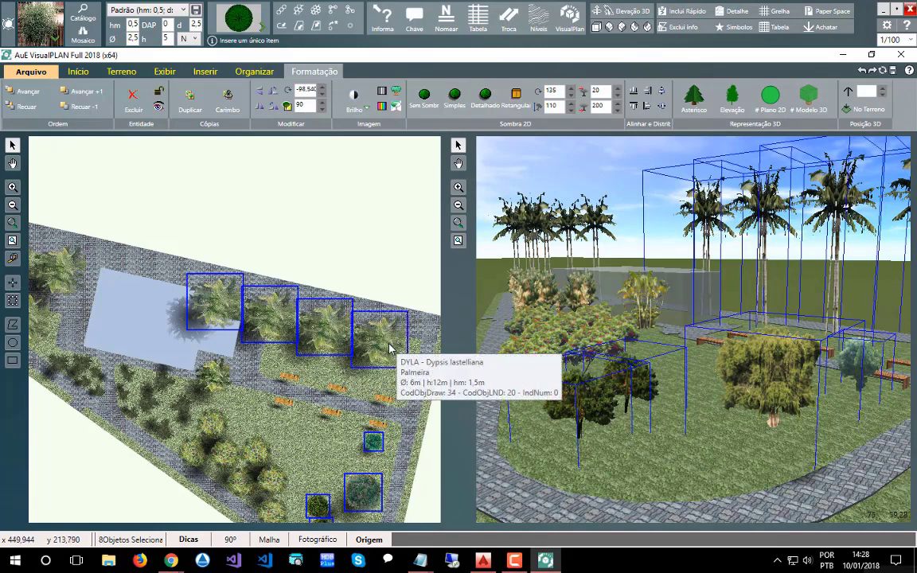
Add the palm at the building's lower corner and the seven Cyrtostachys renda palms in the larger bed to the selection
shift+click(213, 376)
shift+click(181, 406)
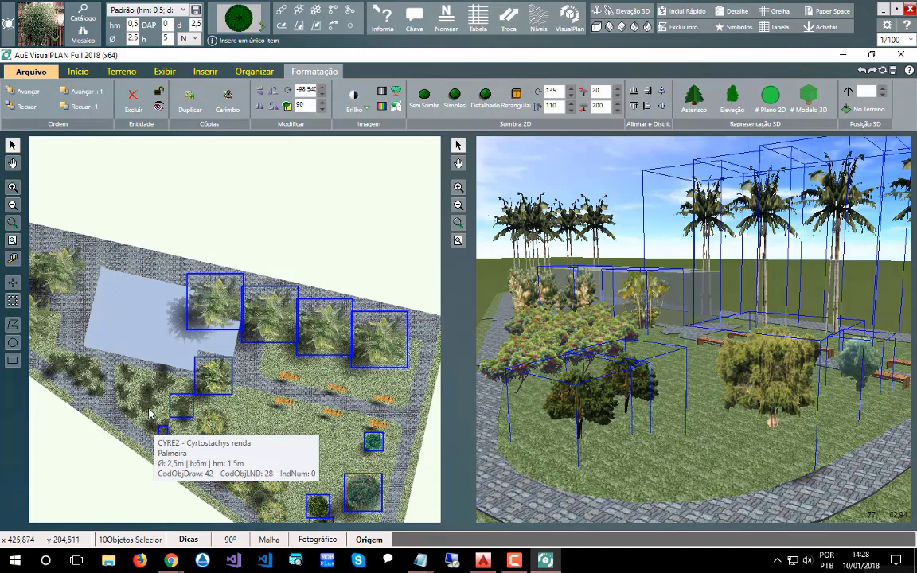
shift+click(150, 403)
shift+click(165, 382)
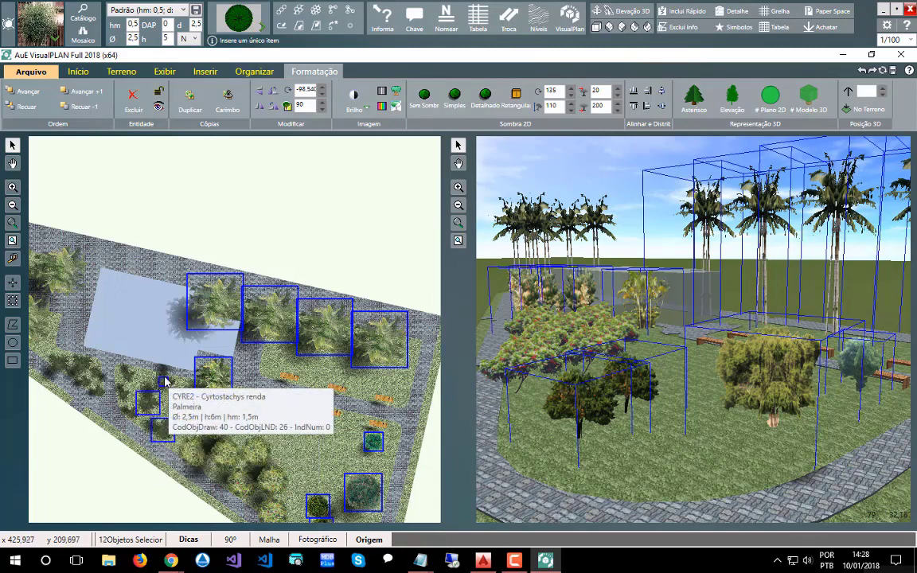
shift+click(132, 377)
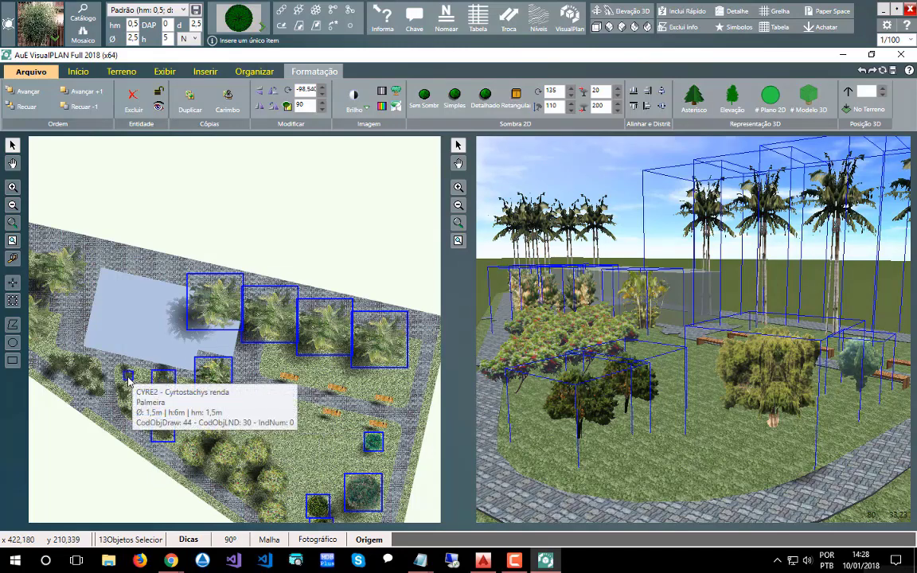
shift+click(123, 397)
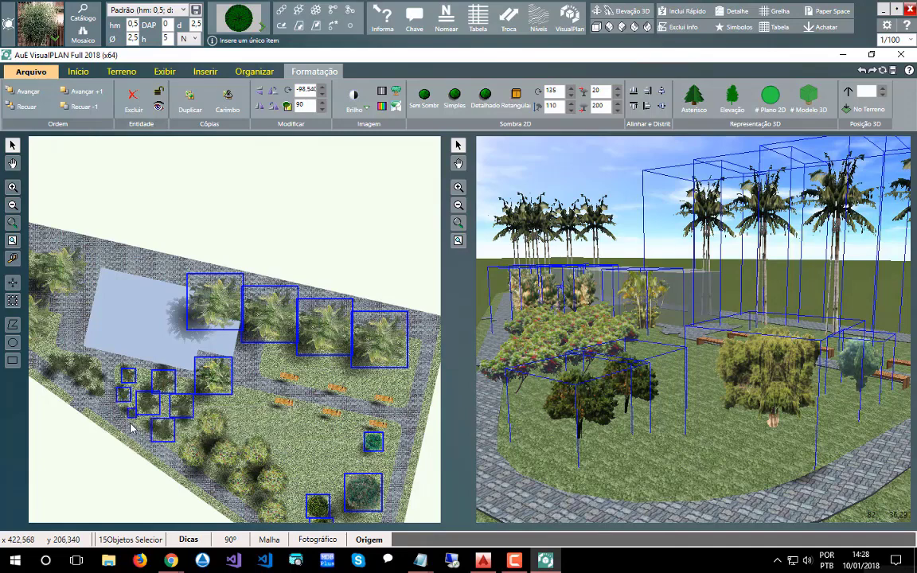
shift+click(131, 415)
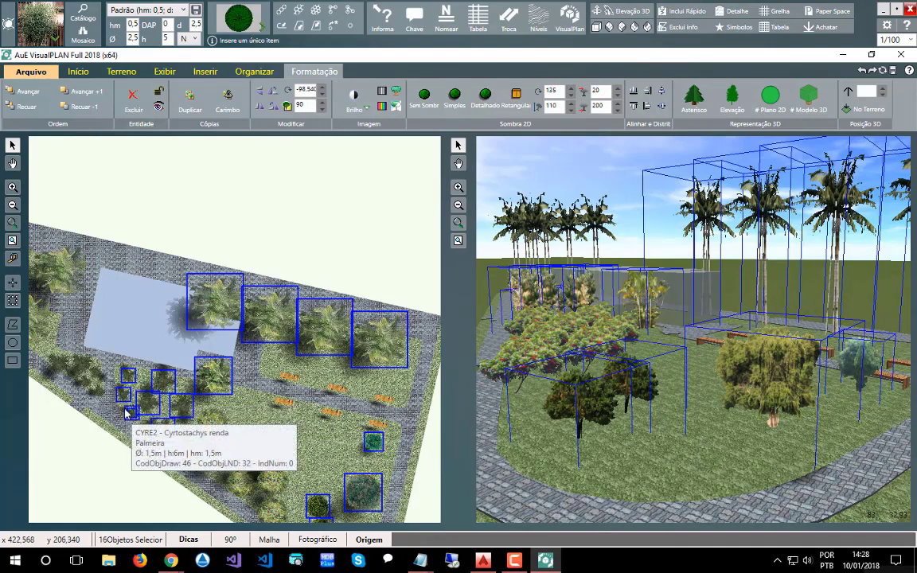
Add the five Cyrtostachys renda palms in the smaller bed beside the path to the selection
shift+click(98, 394)
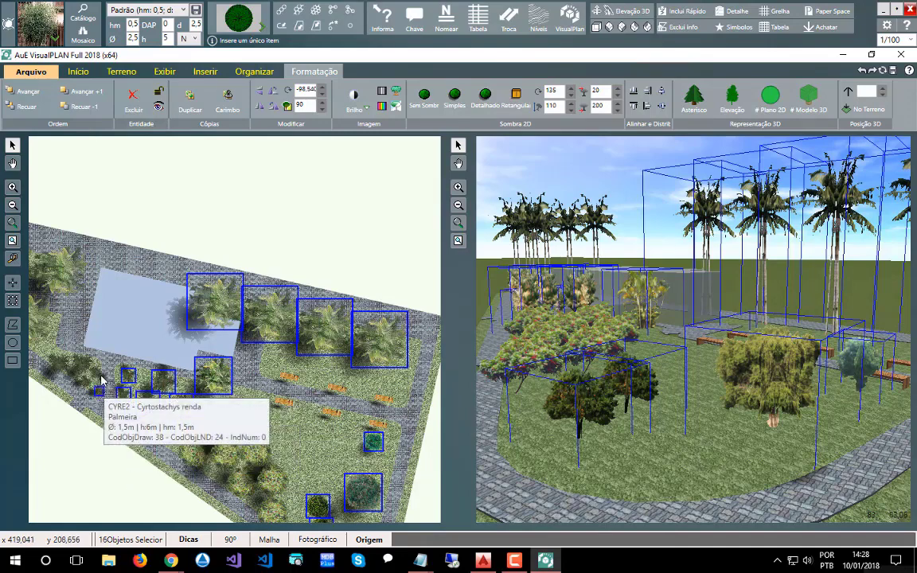
shift+click(99, 379)
shift+click(87, 383)
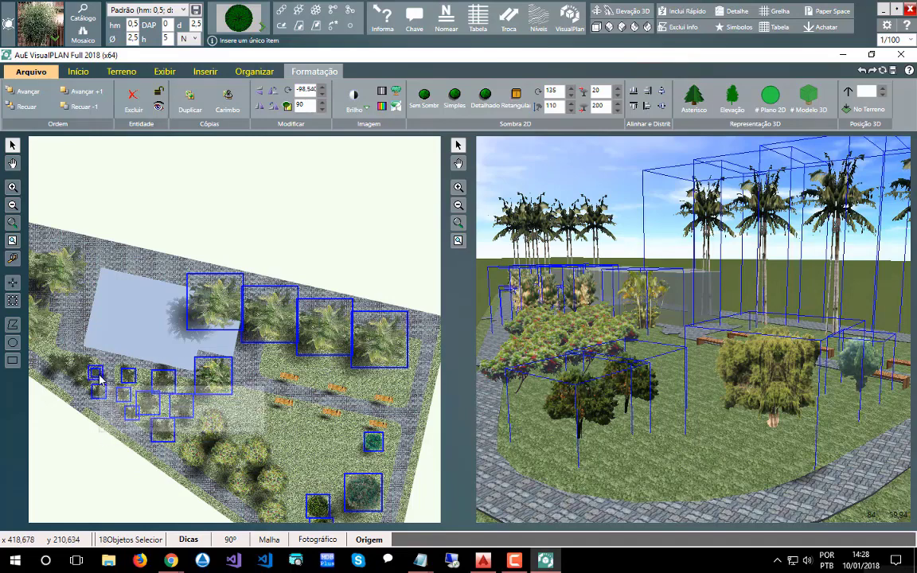
shift+click(82, 367)
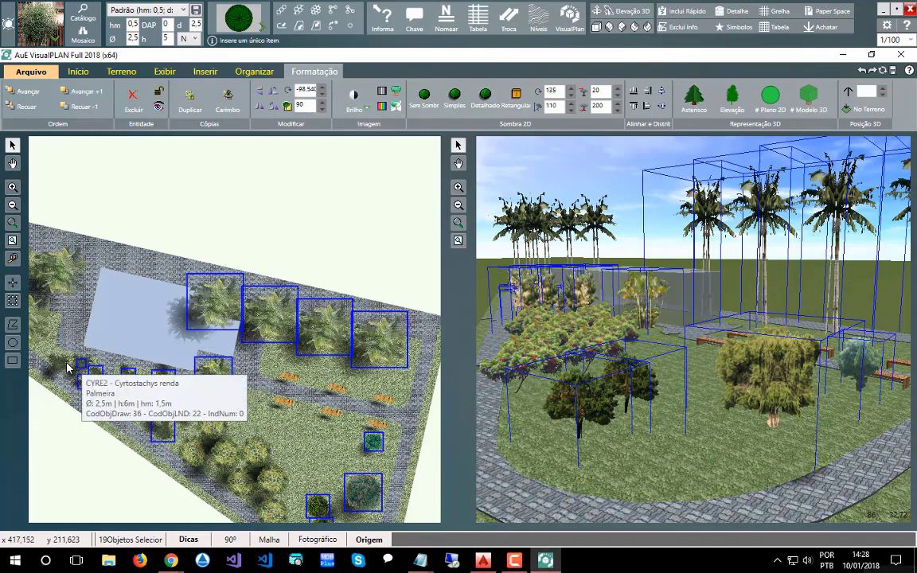
shift+click(61, 365)
shift+click(45, 323)
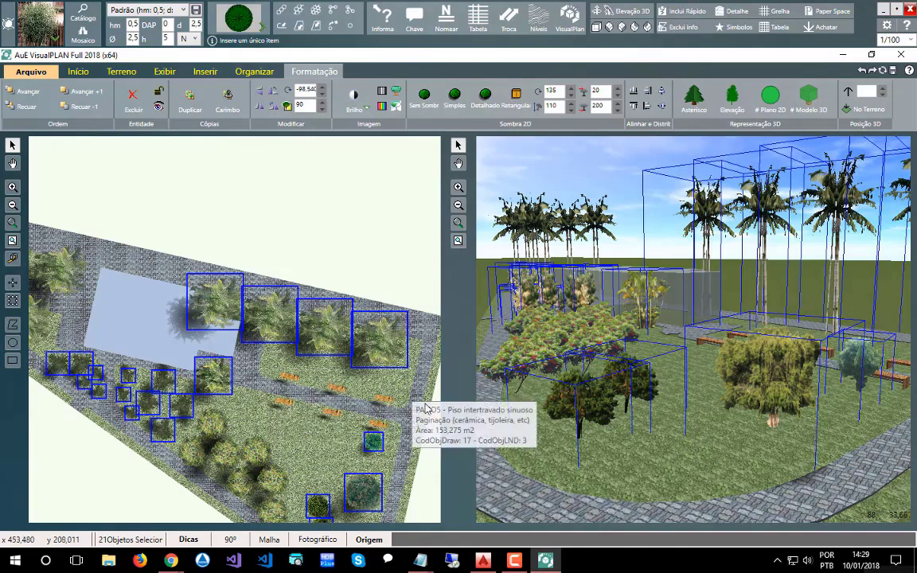
Add the six Dypsis lastelliana palms at the narrow end of the site, beyond the building, to the selection
scroll(366, 350, down, 3)
scroll(111, 334, up, 4)
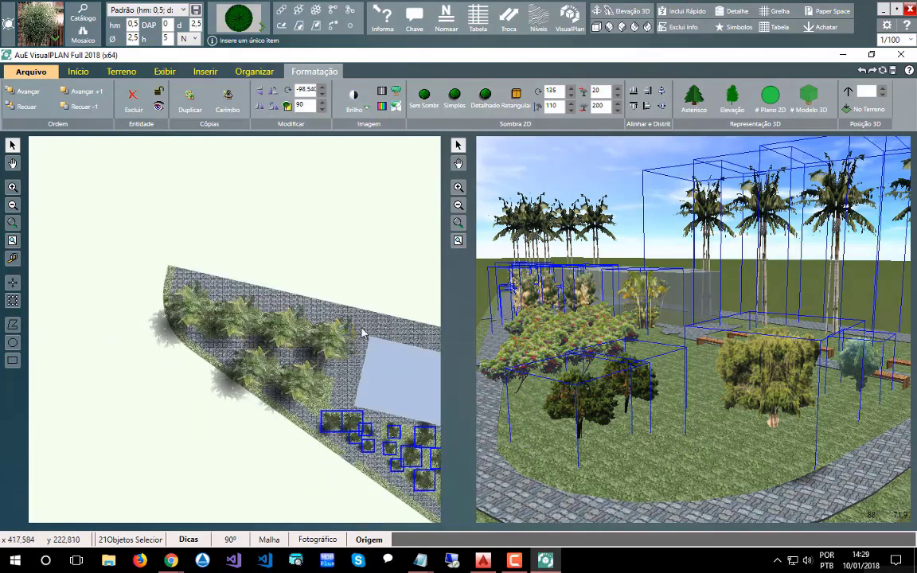
shift+click(289, 334)
shift+click(335, 339)
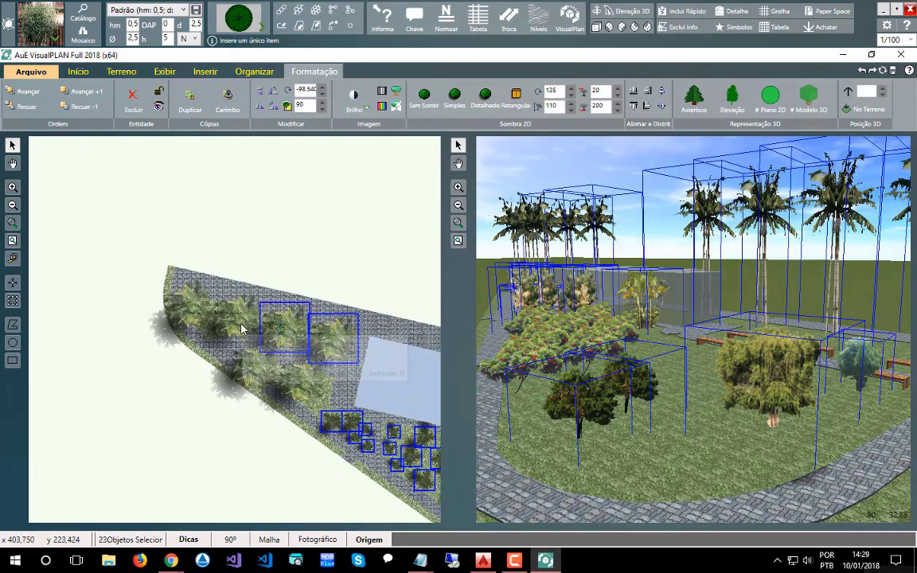
shift+click(235, 319)
shift+click(191, 312)
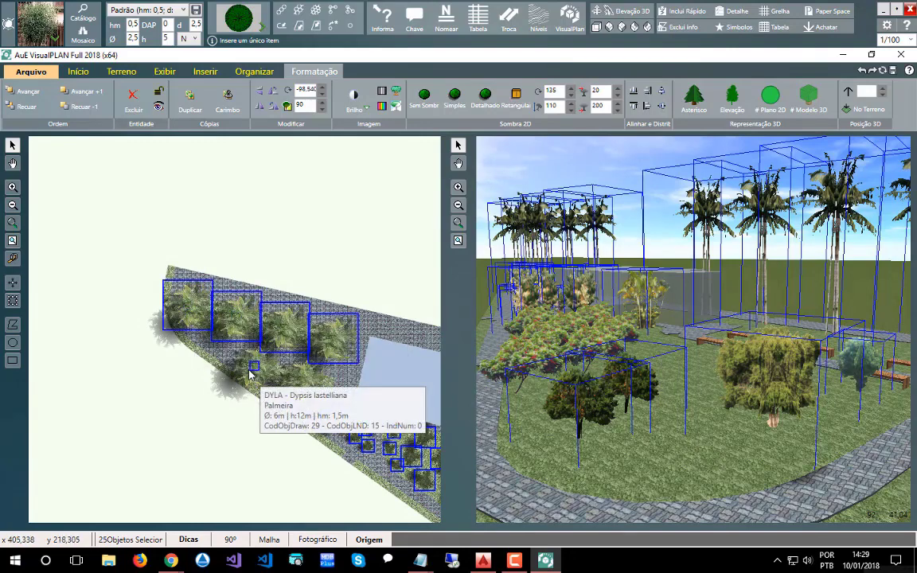
shift+click(250, 374)
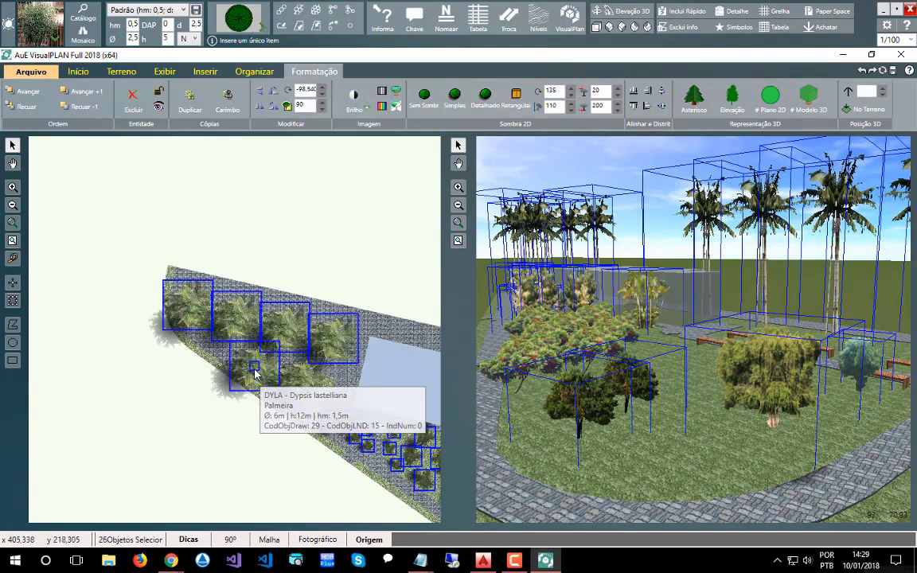
shift+click(302, 382)
Set the 3D representation of all selected trees and palms to Elevação, inspect them in the 3D view, and clear the selection
scroll(198, 389, down, 3)
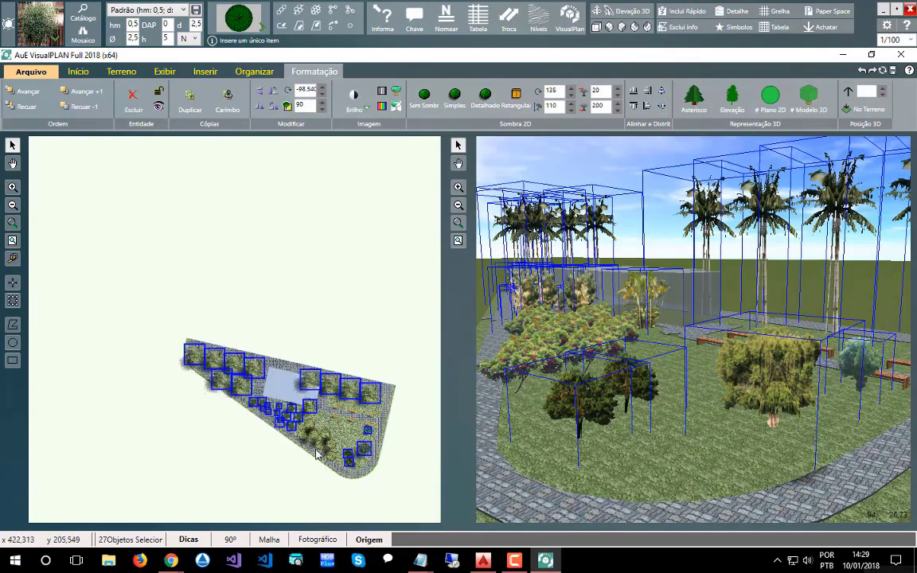
scroll(334, 454, up, 1)
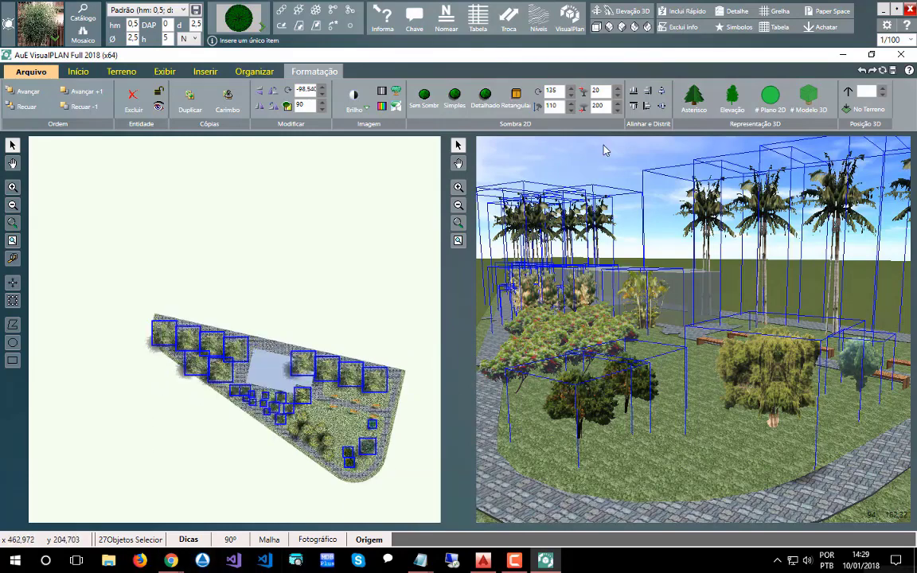
click(731, 97)
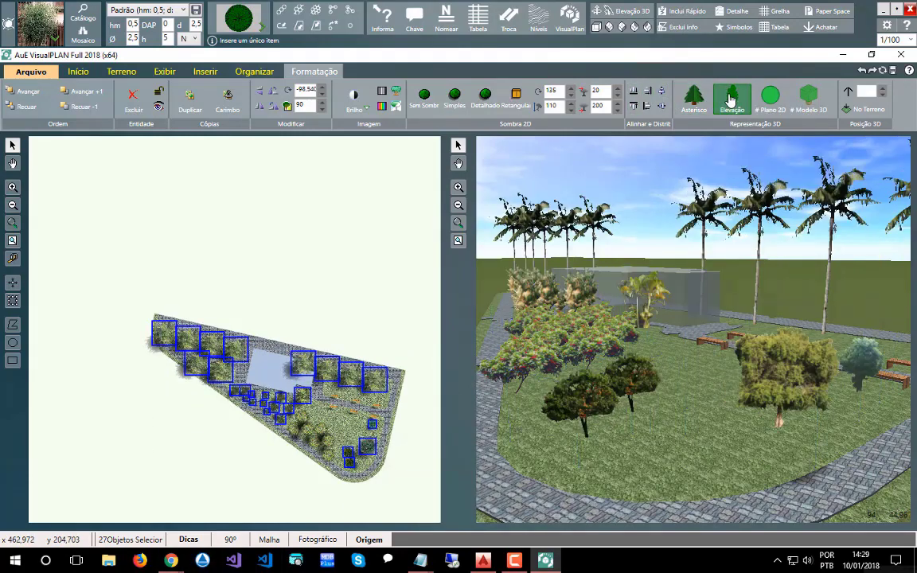
scroll(716, 350, down, 3)
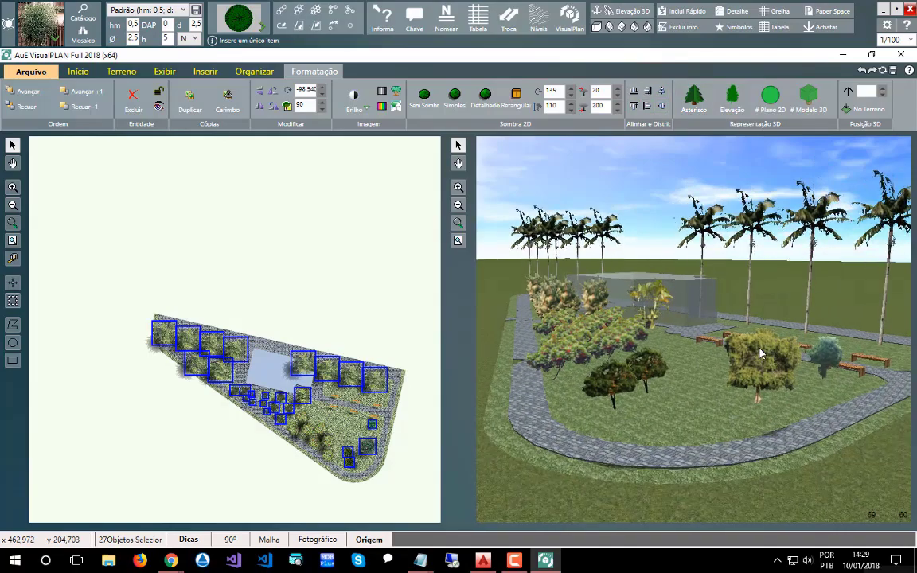
scroll(778, 402, up, 3)
mouse_move(778, 402)
mouse_down()
mouse_move(669, 381)
mouse_move(632, 384)
mouse_move(713, 411)
mouse_move(808, 420)
mouse_move(812, 411)
mouse_move(786, 404)
mouse_up()
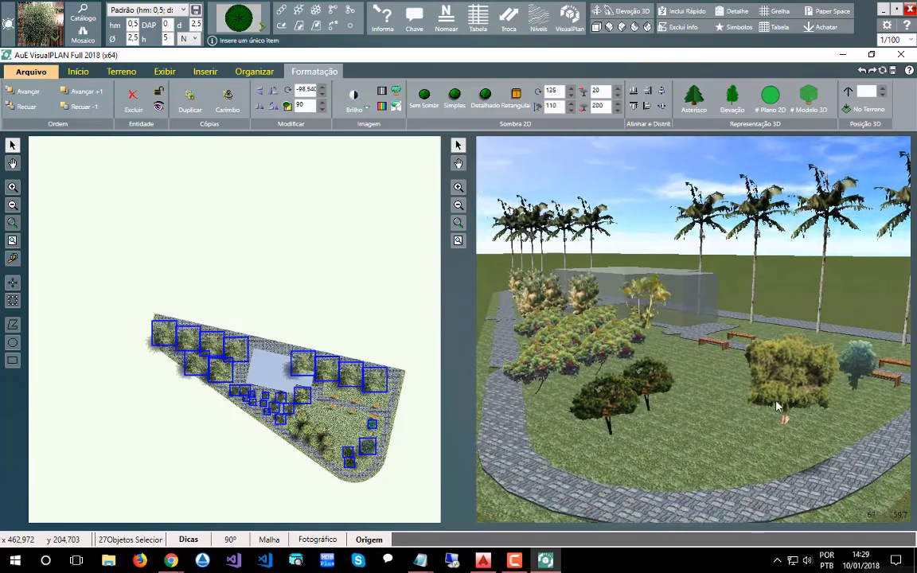
click(414, 478)
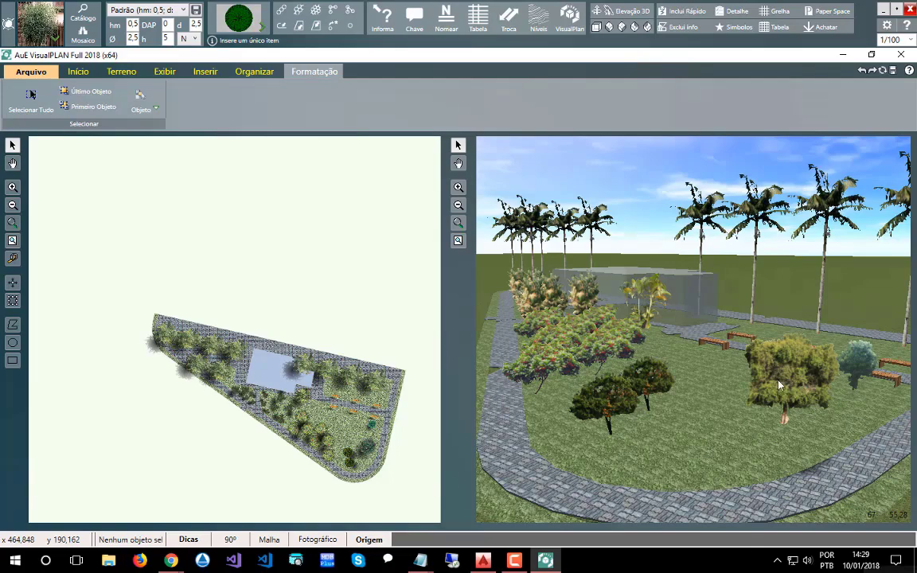
Select the Eugenia uniflora at the rounded end of the lawn and review its 3D representation options
scroll(389, 477, up, 5)
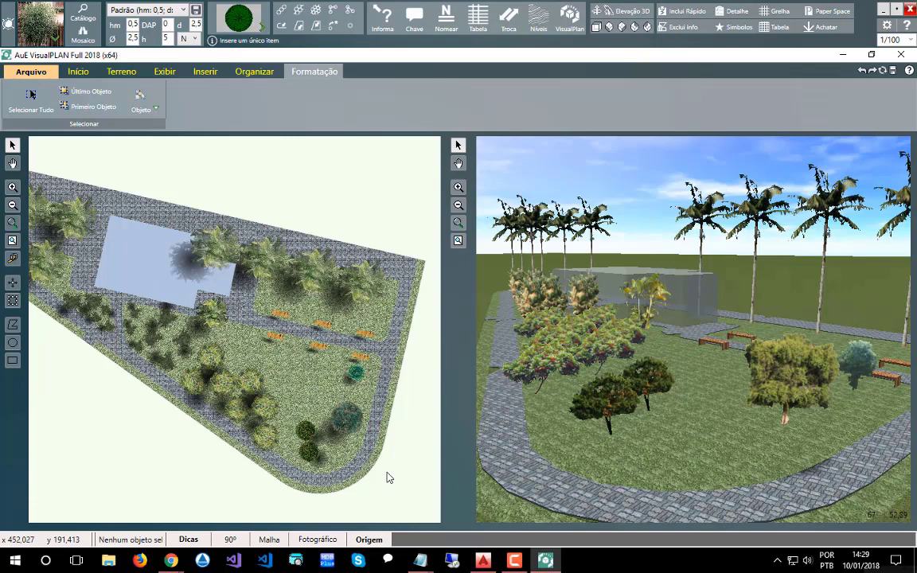
click(358, 419)
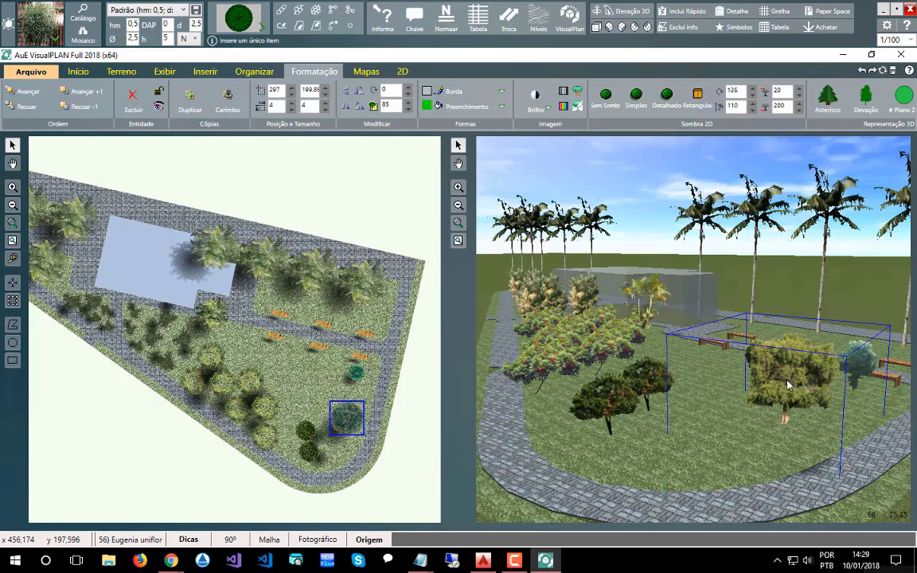
click(862, 110)
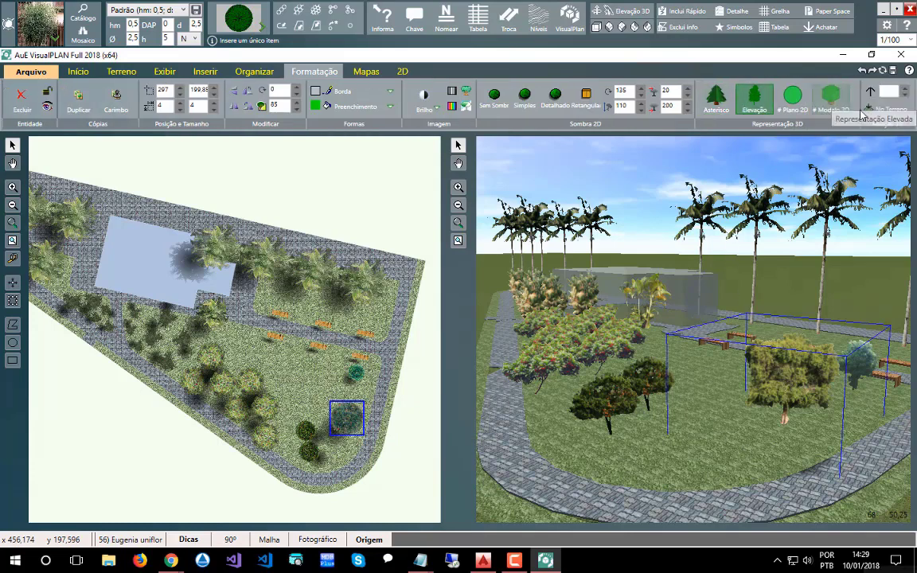
click(795, 111)
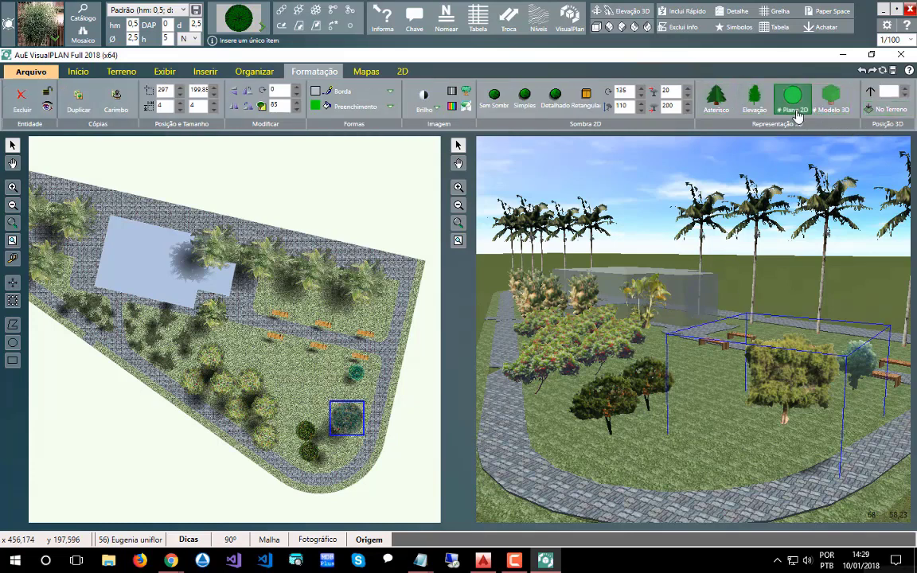
Try the Eugenia uniflora's alternative map images, assign the dark-foliaged tree with the pale trunk, and deselect the tree
click(367, 74)
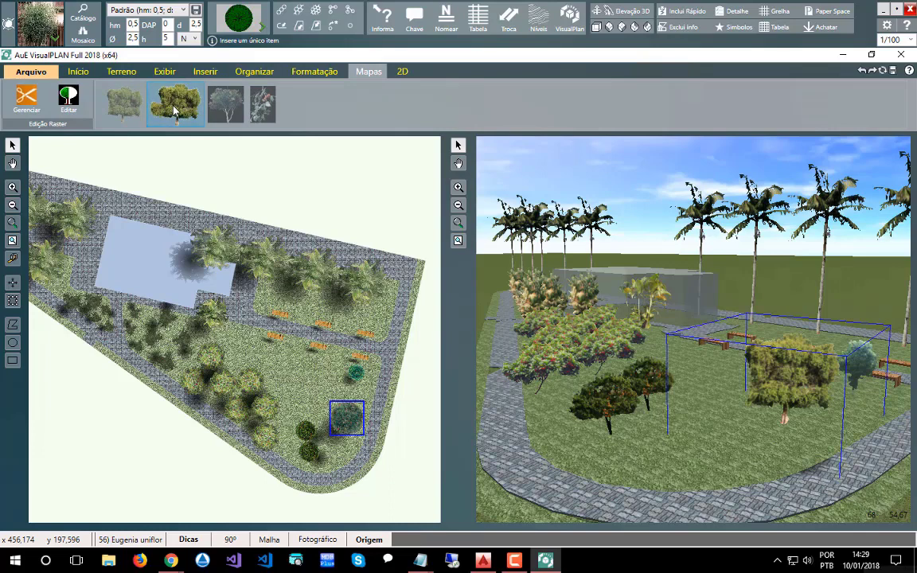
click(175, 111)
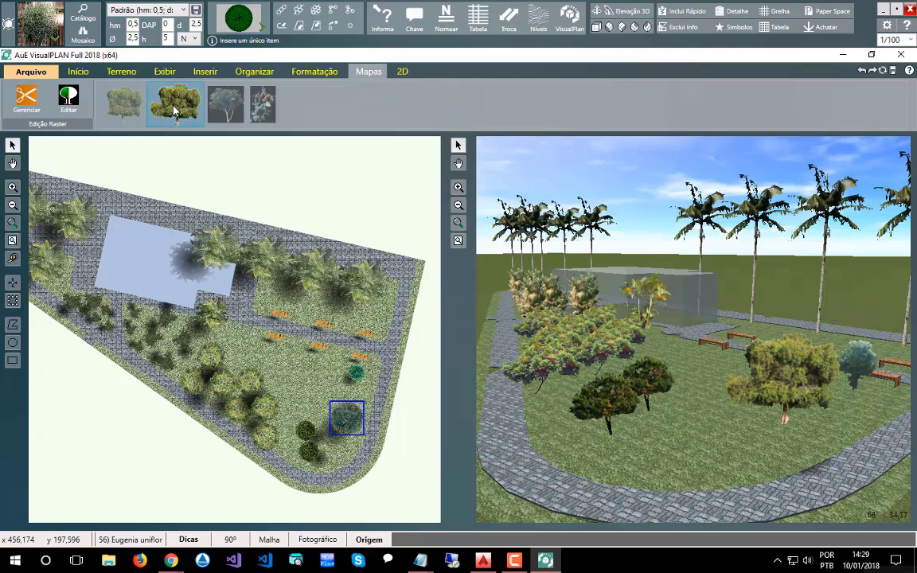
click(220, 112)
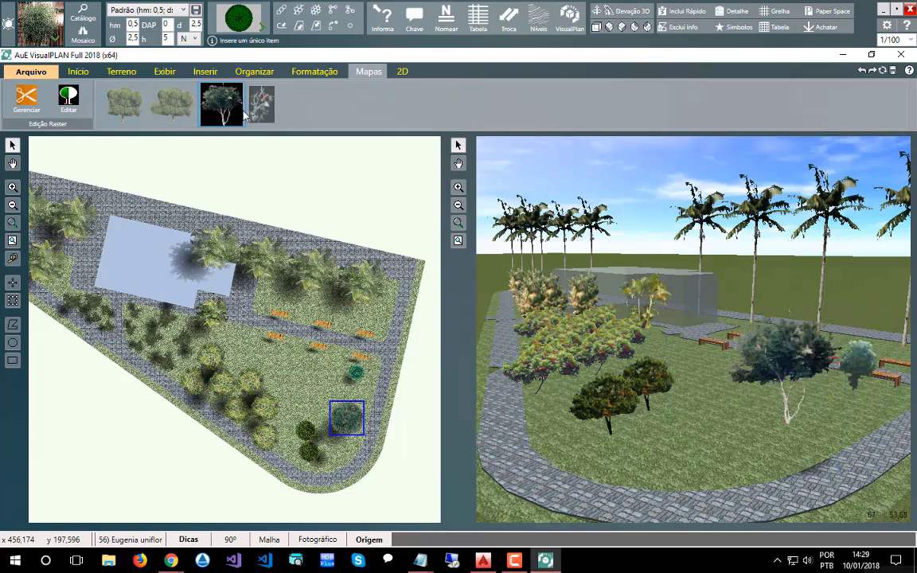
click(258, 111)
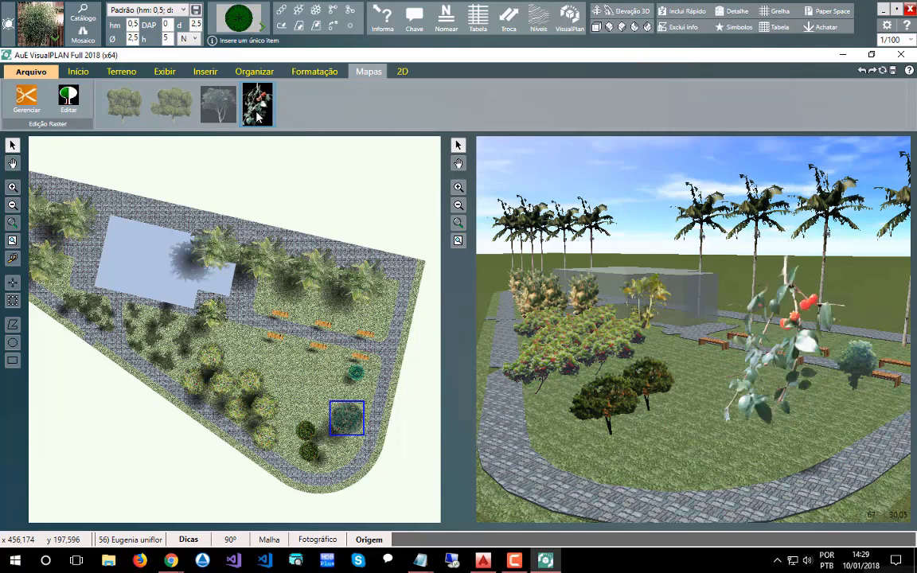
click(218, 104)
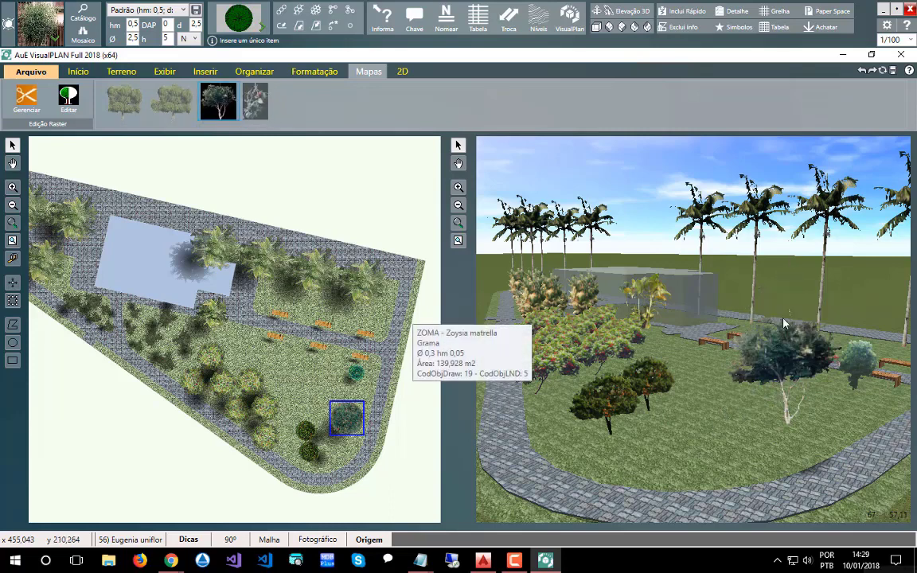
click(400, 207)
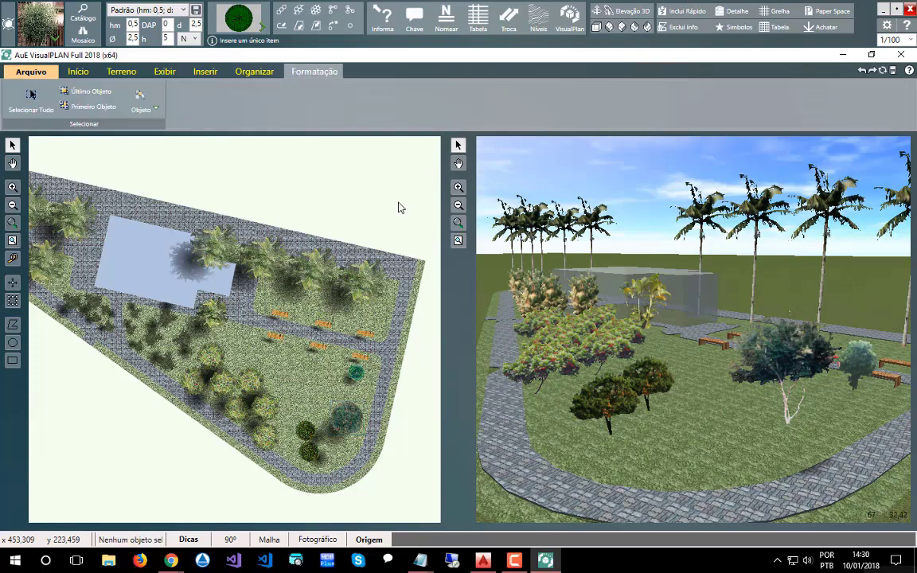
drag(752, 368, 823, 371)
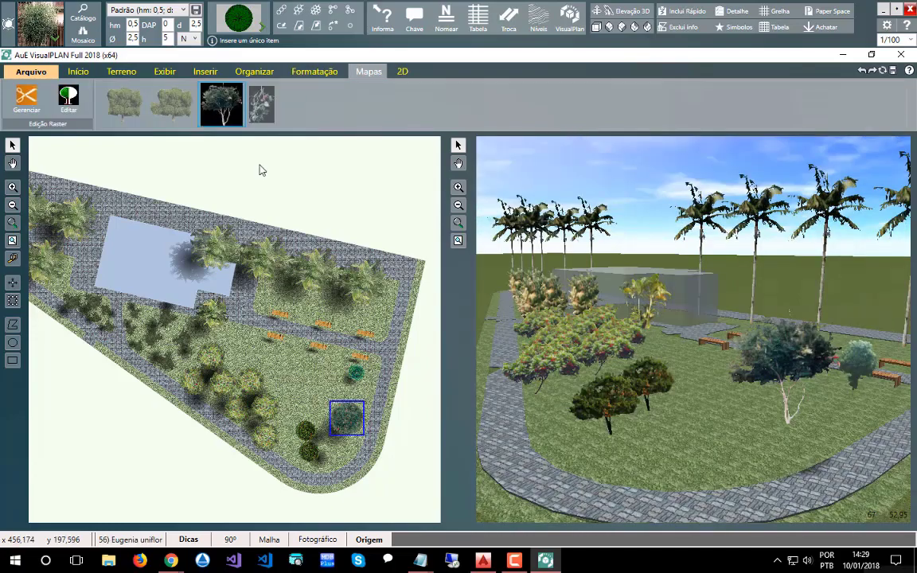